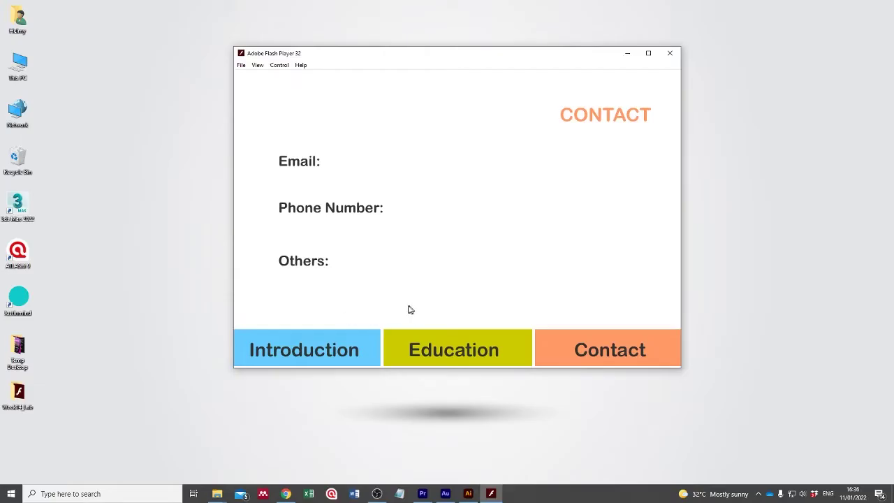
# Try out the finished résumé's navigation by switching repeatedly between the Introduction, Education and Contact pages.
pyautogui.click(337, 340)
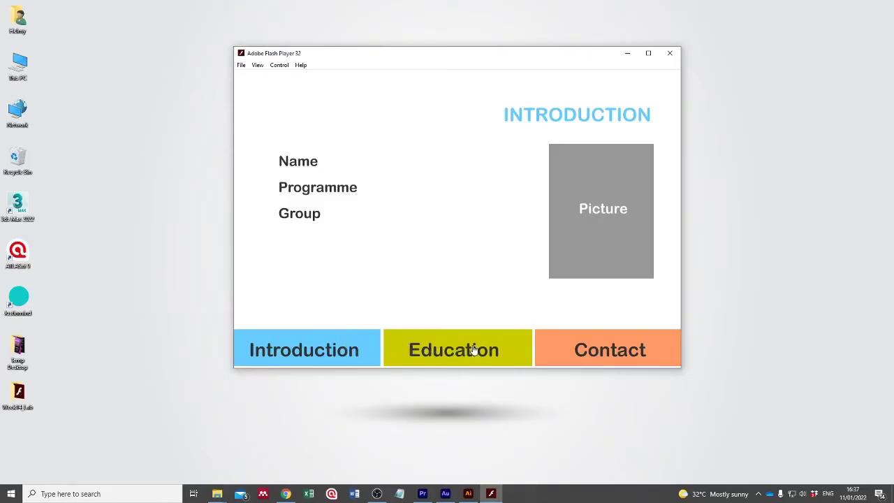
pyautogui.click(494, 351)
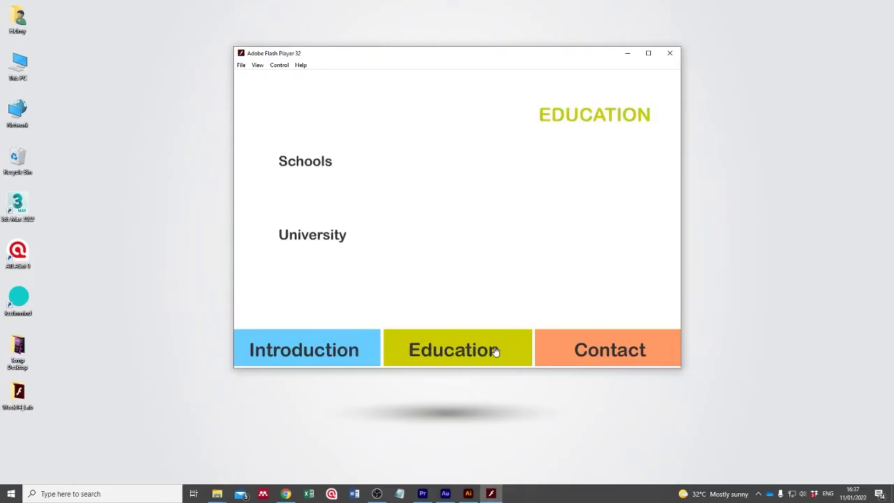
pyautogui.click(583, 354)
pyautogui.click(314, 350)
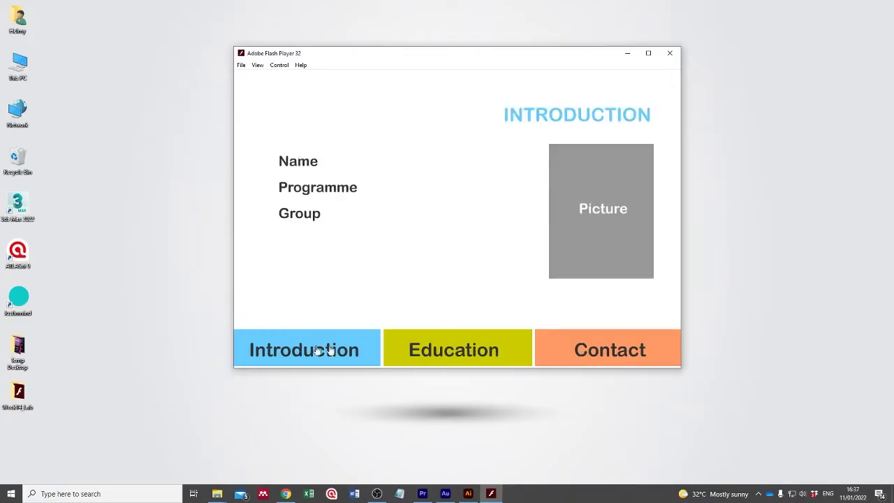
pyautogui.click(507, 353)
pyautogui.click(568, 354)
pyautogui.click(474, 356)
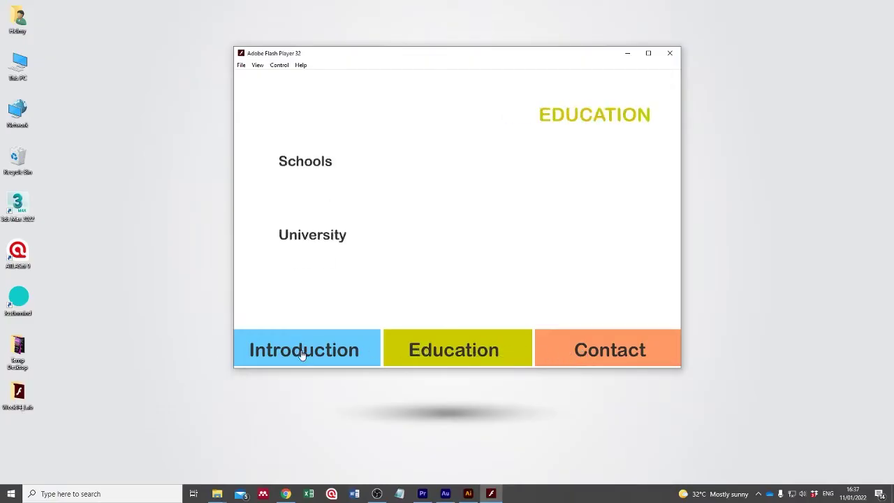
pyautogui.click(570, 351)
pyautogui.click(454, 353)
pyautogui.click(365, 353)
pyautogui.click(429, 351)
pyautogui.click(554, 354)
pyautogui.click(454, 352)
pyautogui.click(319, 353)
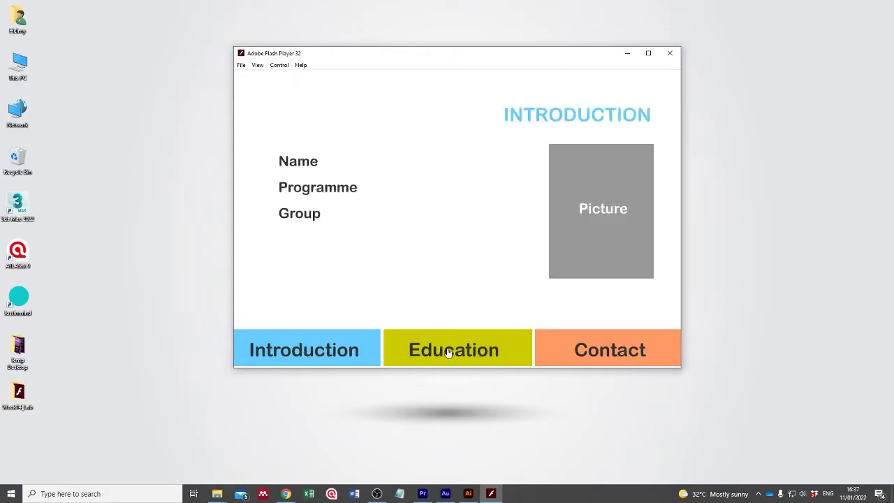
pyautogui.click(454, 353)
pyautogui.click(593, 356)
pyautogui.click(454, 353)
pyautogui.click(349, 353)
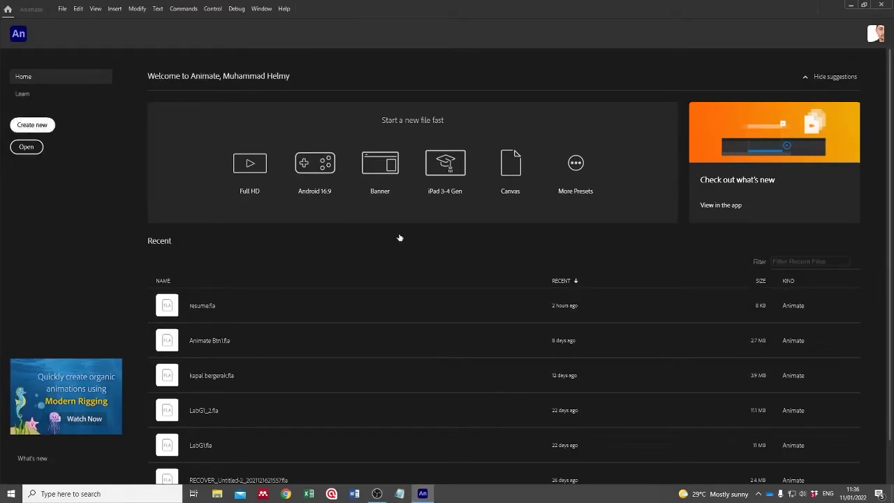
# Create a new ActionScript 3.0 document from the iPhone-4 game preset, 960 x 640 at 24 fps.
pyautogui.click(547, 307)
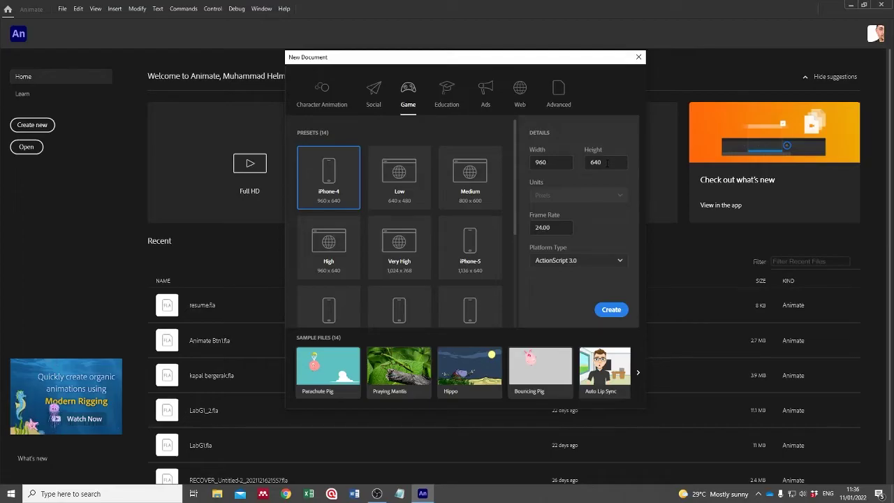
pyautogui.moveTo(551, 227); pyautogui.dragTo(525, 229)
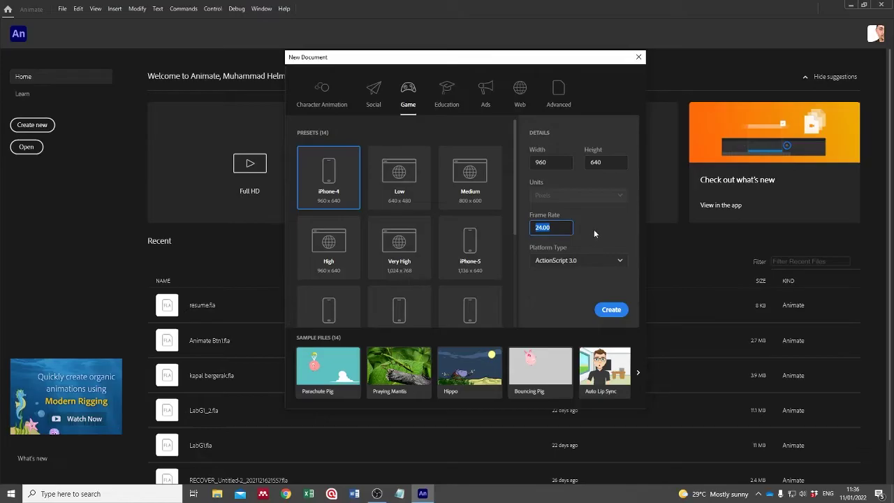
pyautogui.click(590, 263)
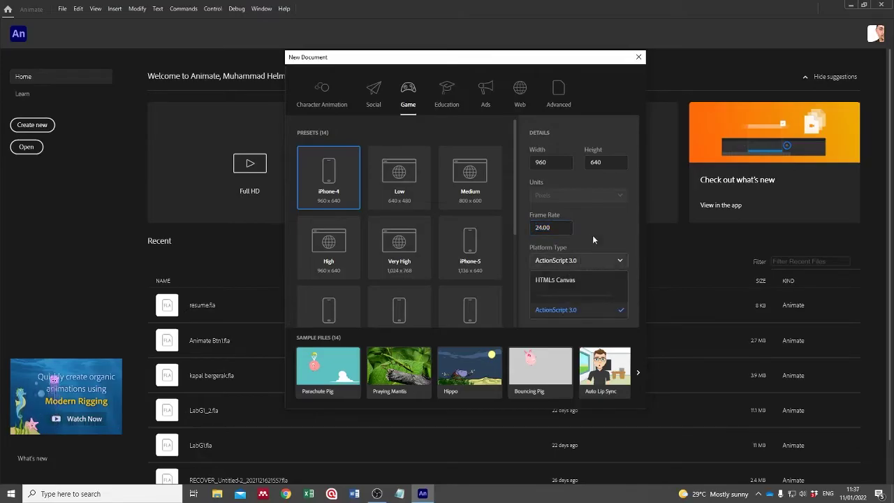
pyautogui.click(594, 231)
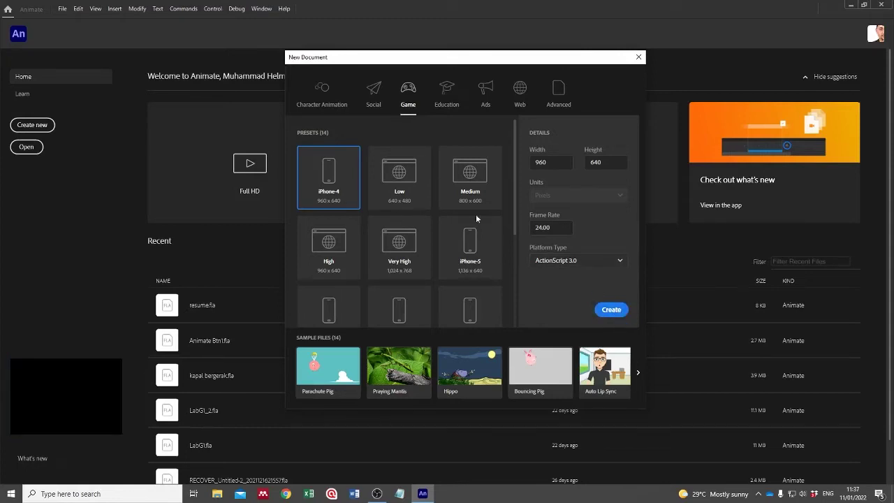
pyautogui.click(605, 309)
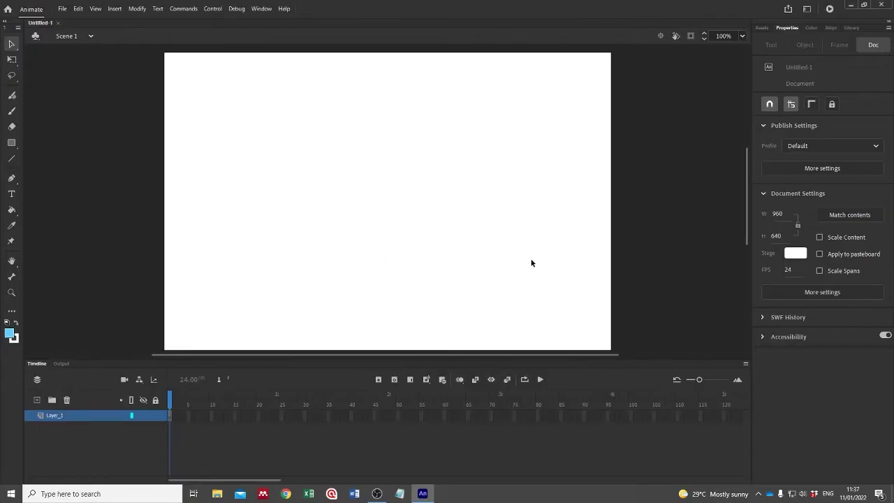
# Draw a light-blue rectangle about 352 x 80 px over the stage's lower-left corner.
pyautogui.hotkey('ctrl', '-')
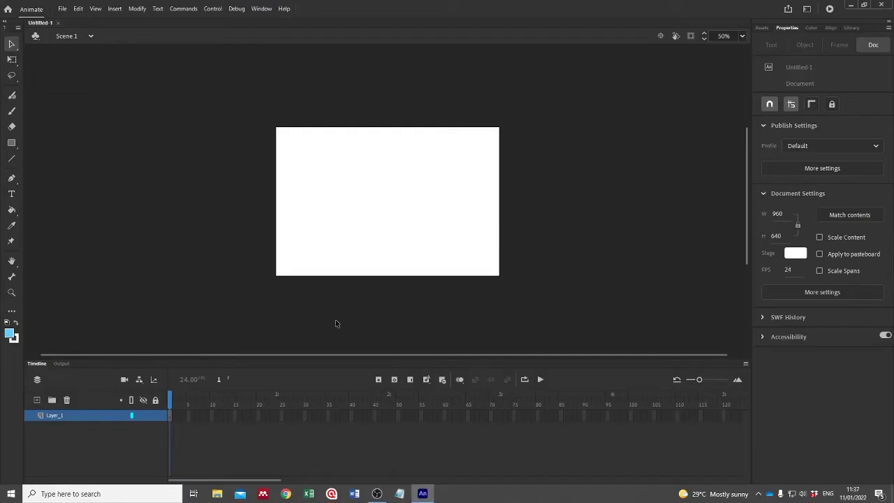
pyautogui.click(11, 142)
pyautogui.moveTo(266, 257); pyautogui.dragTo(351, 275)
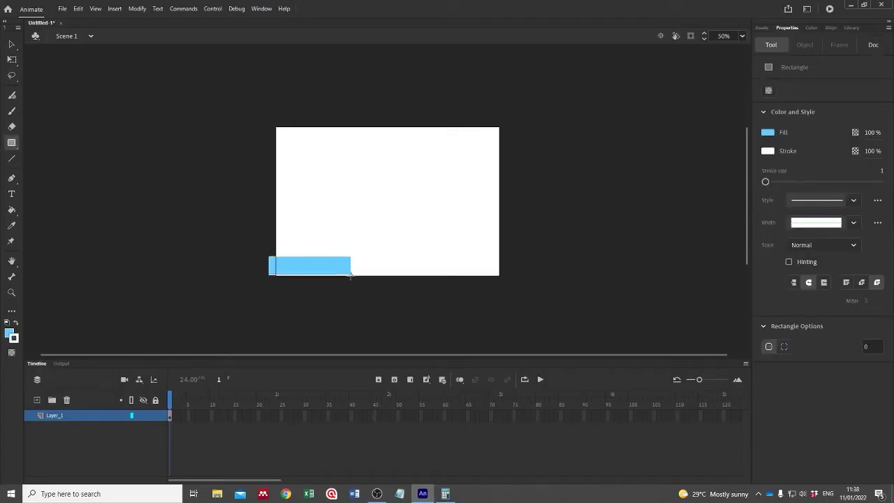
# Set the blue rectangle's width to 320 and its height to 80, including its outline.
pyautogui.click(11, 44)
pyautogui.moveTo(200, 192); pyautogui.dragTo(432, 326)
pyautogui.click(785, 132)
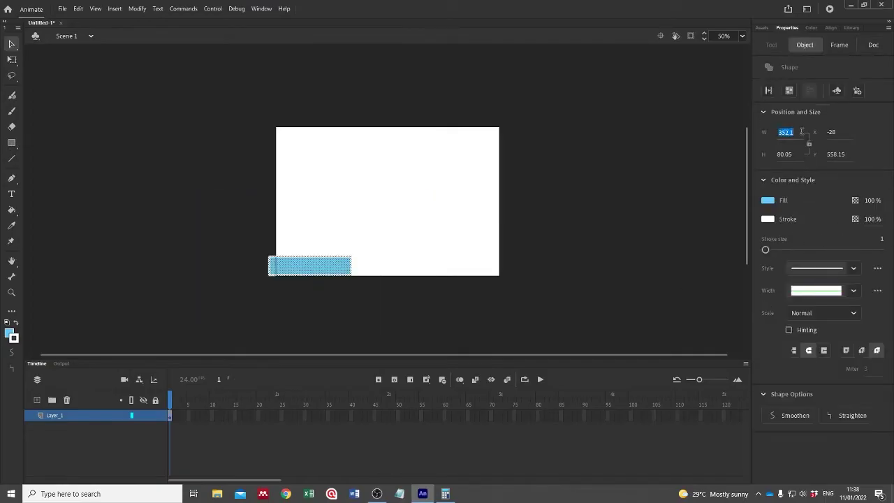
pyautogui.write('320')
pyautogui.click(783, 155)
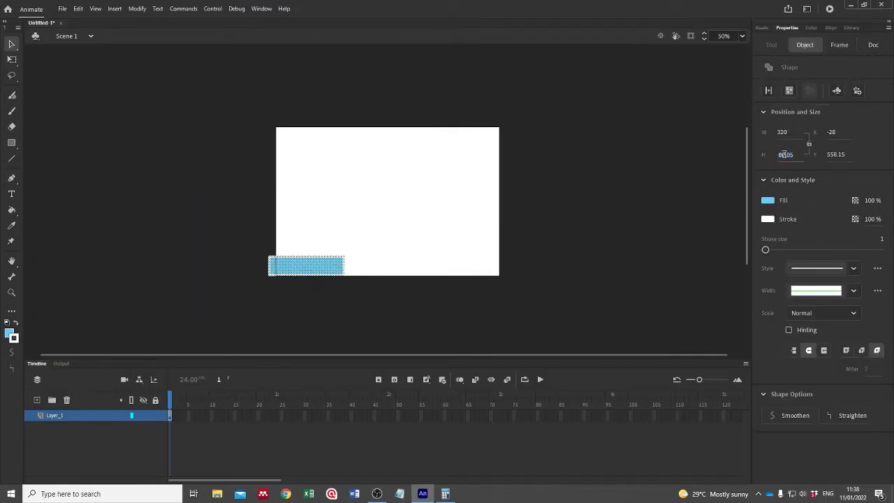
pyautogui.moveTo(796, 155); pyautogui.dragTo(755, 165)
pyautogui.write('80')
# Move the blue rectangle into the stage's lower-left corner, at about X 5, Y 560.
pyautogui.moveTo(328, 269)
pyautogui.mouseDown()
pyautogui.moveTo(351, 267)
pyautogui.moveTo(333, 271)
pyautogui.mouseUp()
pyautogui.hotkey('ctrl', '=')
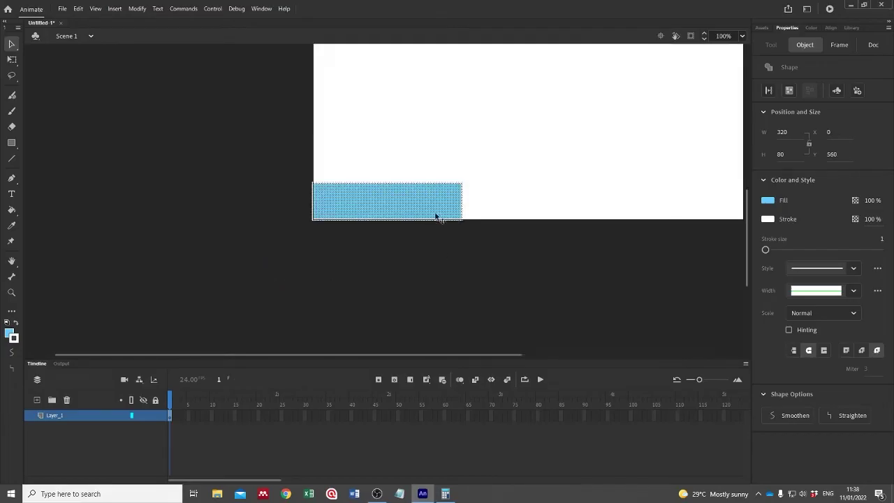
pyautogui.moveTo(489, 214); pyautogui.dragTo(395, 214)
pyautogui.moveTo(319, 200); pyautogui.dragTo(322, 201)
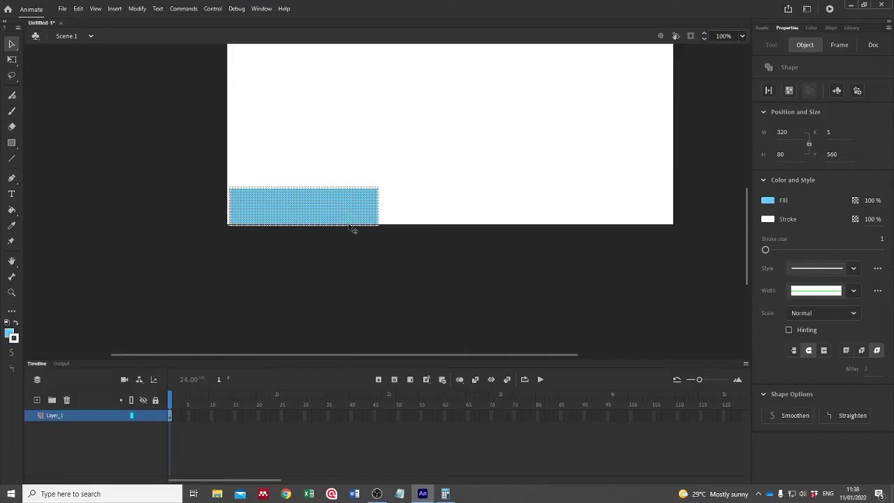
pyautogui.click(370, 273)
# Rename the rectangle's layer as Button_Introduction.
pyautogui.doubleClick(59, 415)
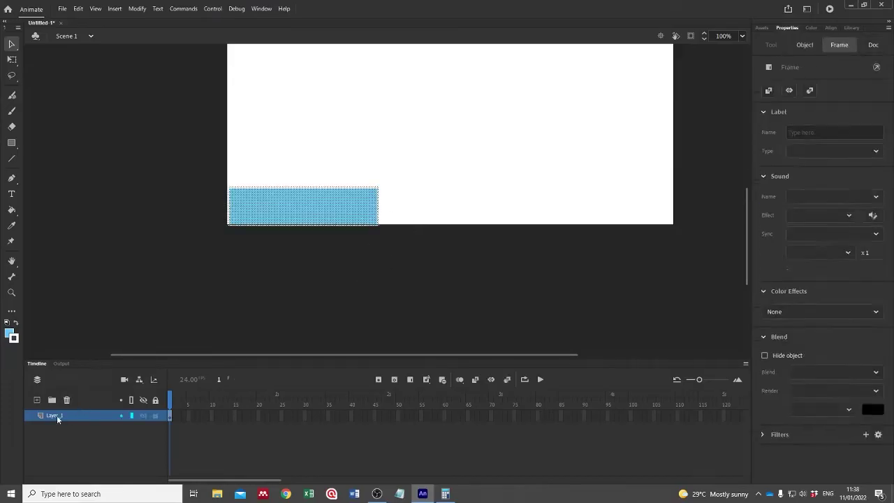
pyautogui.write('Button_Introduction')
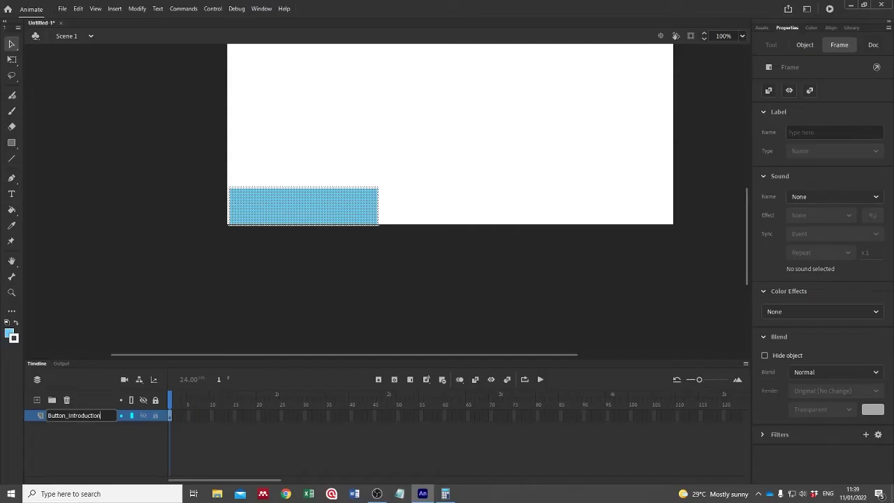
pyautogui.press('Return')
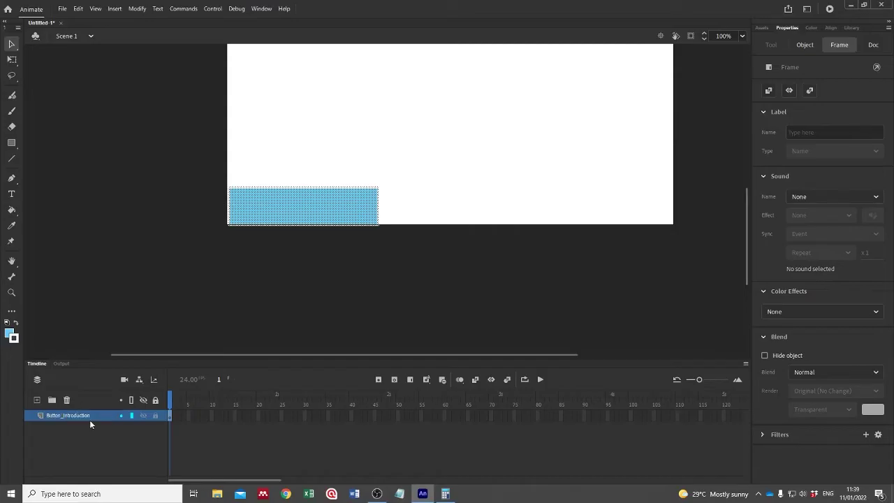
pyautogui.click(340, 320)
pyautogui.moveTo(452, 140); pyautogui.dragTo(229, 279)
pyautogui.click(294, 277)
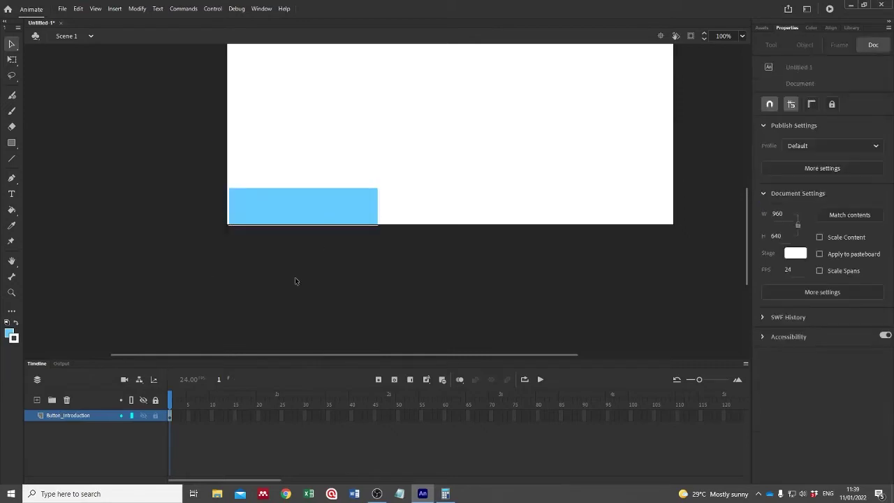
# Add a static text box reading "Introduction" on the blue rectangle.
pyautogui.click(11, 193)
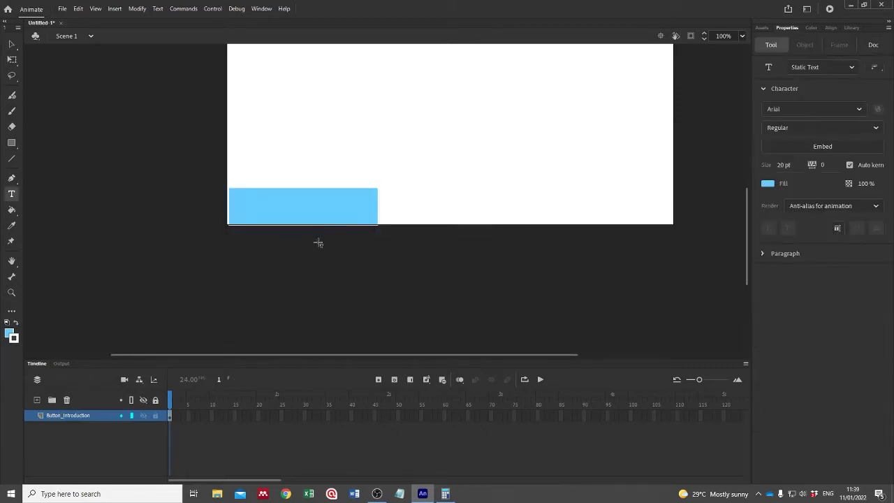
pyautogui.moveTo(246, 191); pyautogui.dragTo(360, 217)
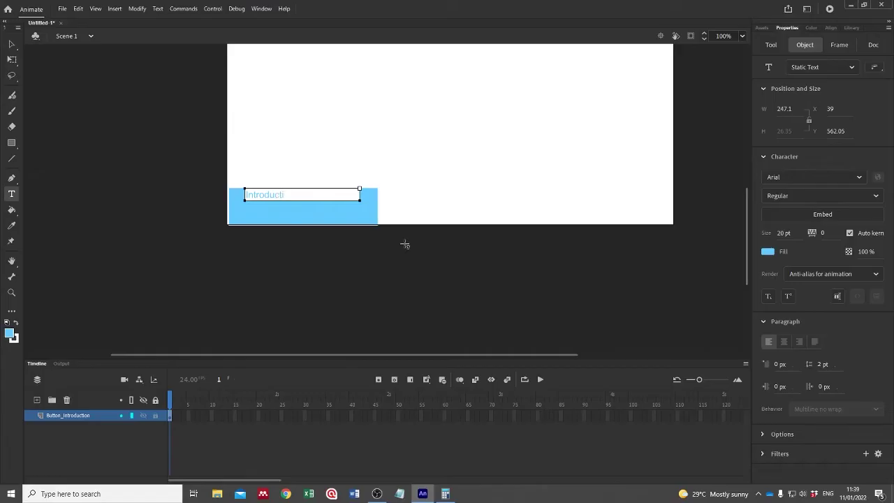
pyautogui.write('Introduction')
# Change the fill colour of all the "Introduction" text to dark grey.
pyautogui.hotkey('ctrl', 'a')
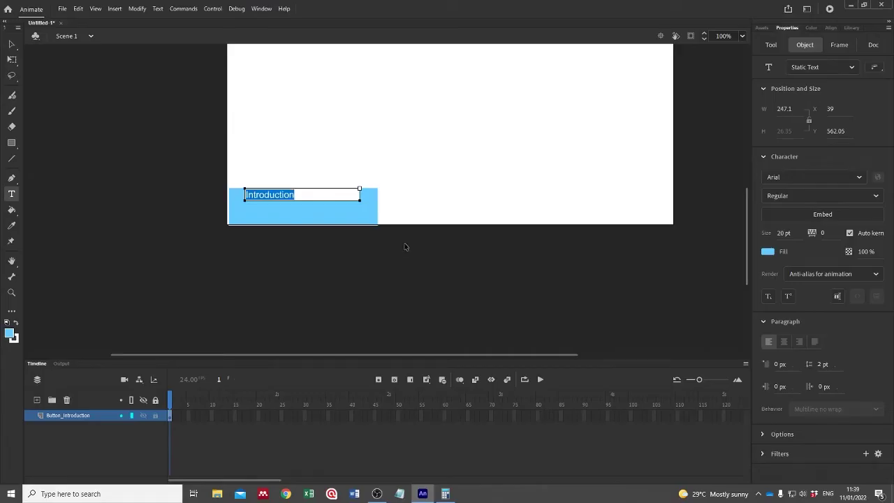
pyautogui.click(766, 252)
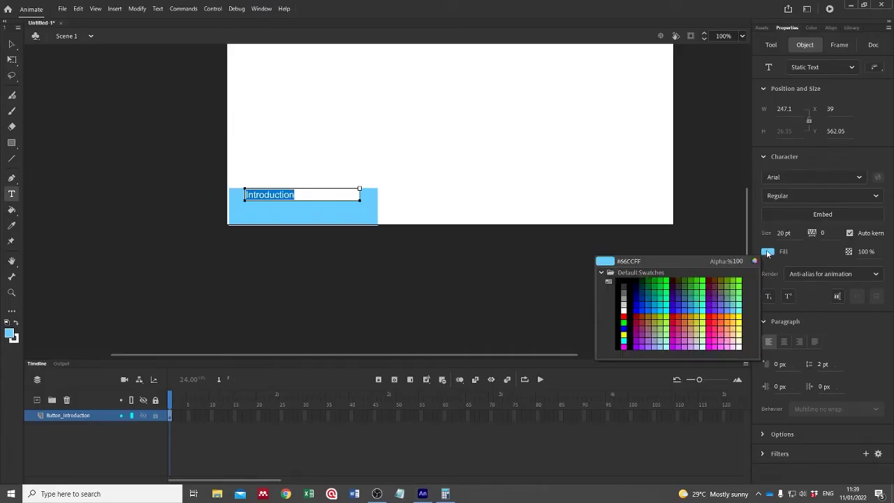
pyautogui.click(624, 289)
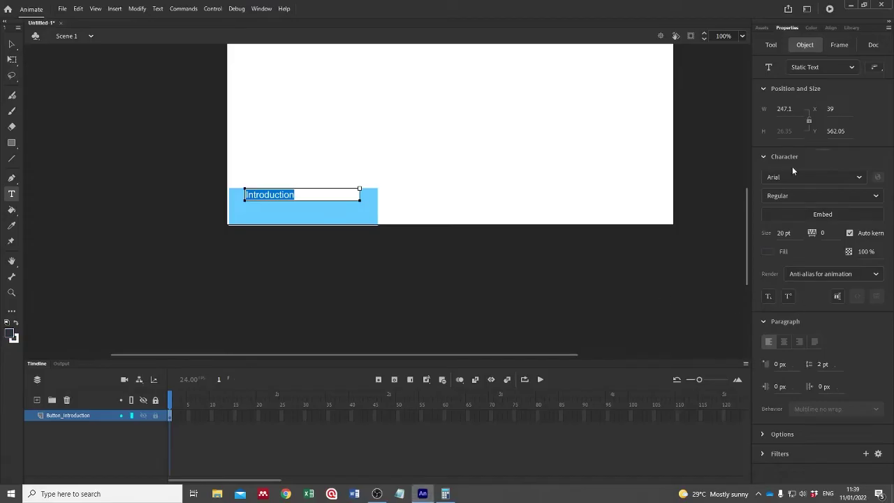
# Set the "Introduction" text's font to Arial Rounded MT Bold and its size to 30 pt.
pyautogui.click(807, 195)
pyautogui.click(877, 196)
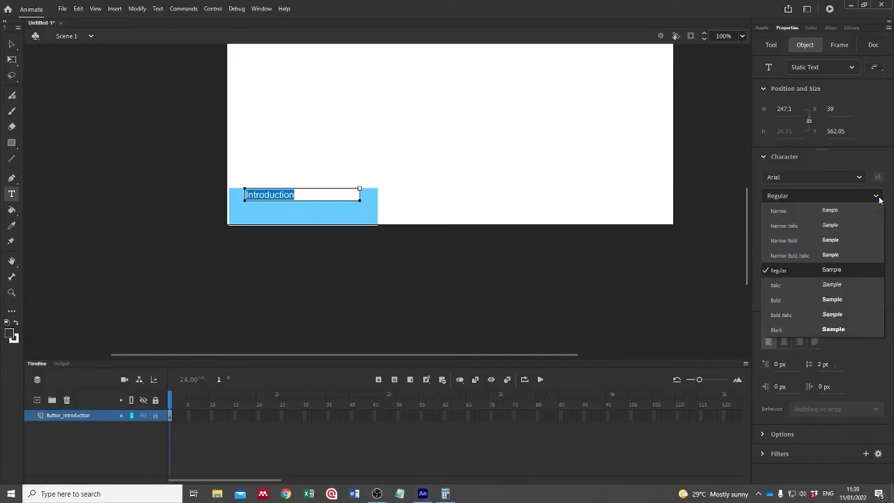
pyautogui.click(858, 178)
pyautogui.click(858, 179)
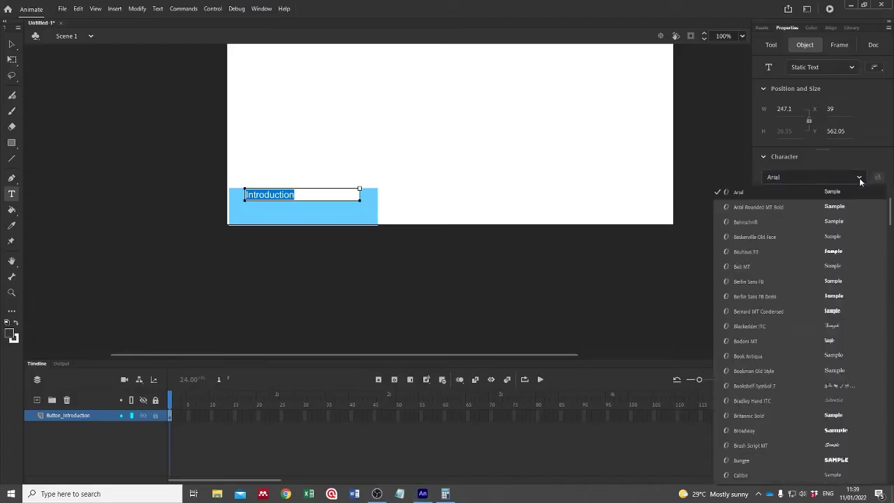
pyautogui.click(796, 207)
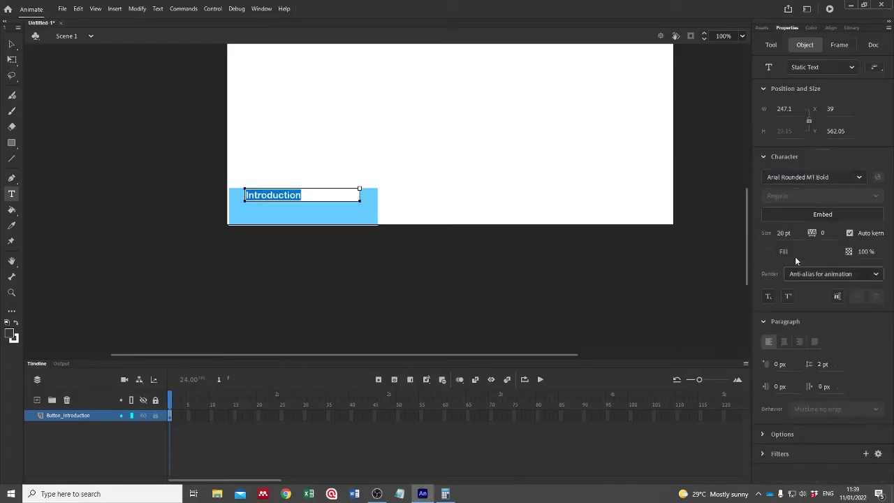
pyautogui.click(783, 233)
pyautogui.write('20')
pyautogui.press('Return')
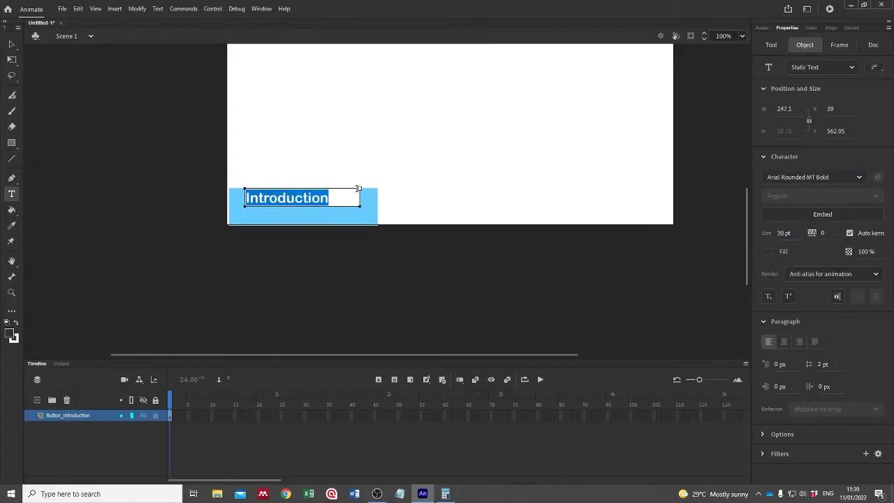
# Shrink the text box to fit the word "Introduction" and move it towards the middle of the blue rectangle.
pyautogui.doubleClick(361, 189)
pyautogui.click(12, 44)
pyautogui.click(318, 201)
pyautogui.moveTo(318, 201); pyautogui.dragTo(328, 210)
pyautogui.click(381, 238)
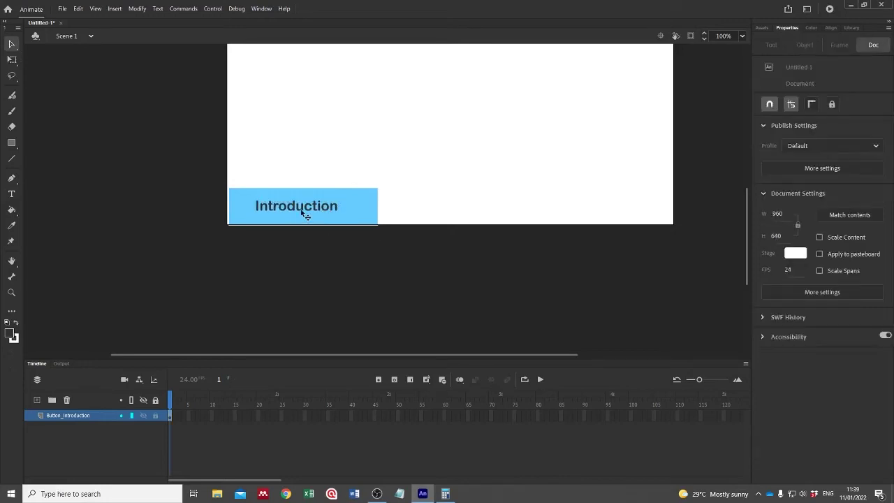
# Set the "Introduction" text size to 40 pt and recentre the label on the blue rectangle at about X 40.
pyautogui.doubleClick(305, 214)
pyautogui.hotkey('ctrl', 'a')
pyautogui.click(784, 233)
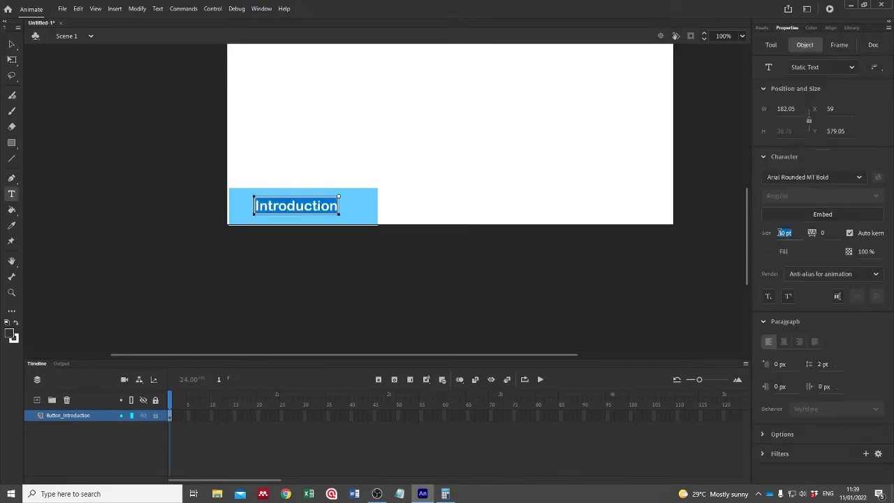
pyautogui.write('40')
pyautogui.press('Return')
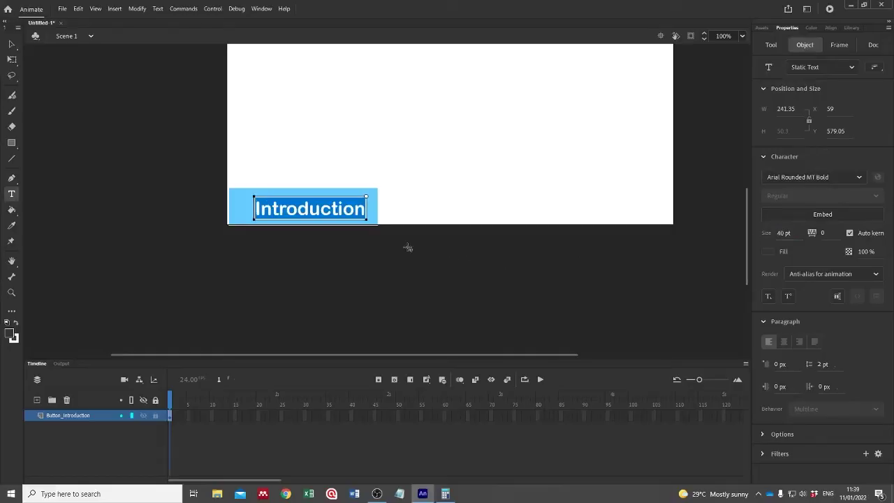
pyautogui.click(11, 44)
pyautogui.moveTo(352, 217); pyautogui.dragTo(342, 216)
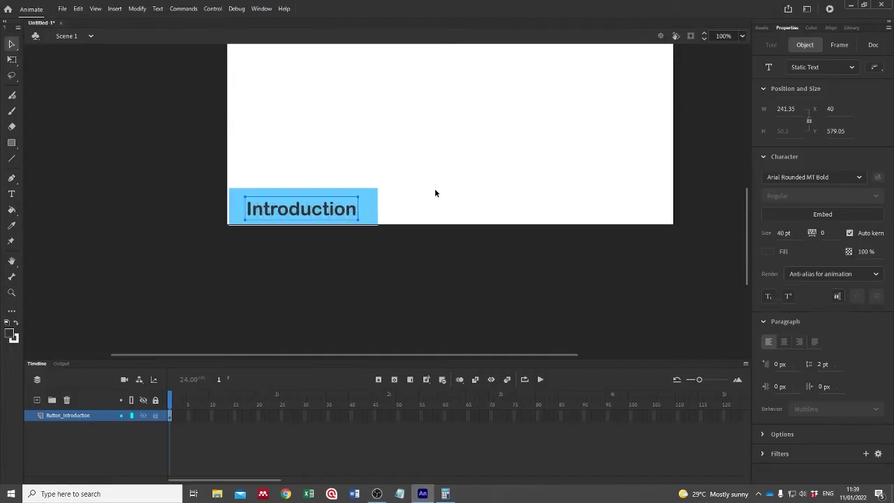
# Move the blue rectangle and its "Introduction" label up together to about Y 556, just inside the stage's lower edge.
pyautogui.moveTo(465, 165); pyautogui.dragTo(165, 268)
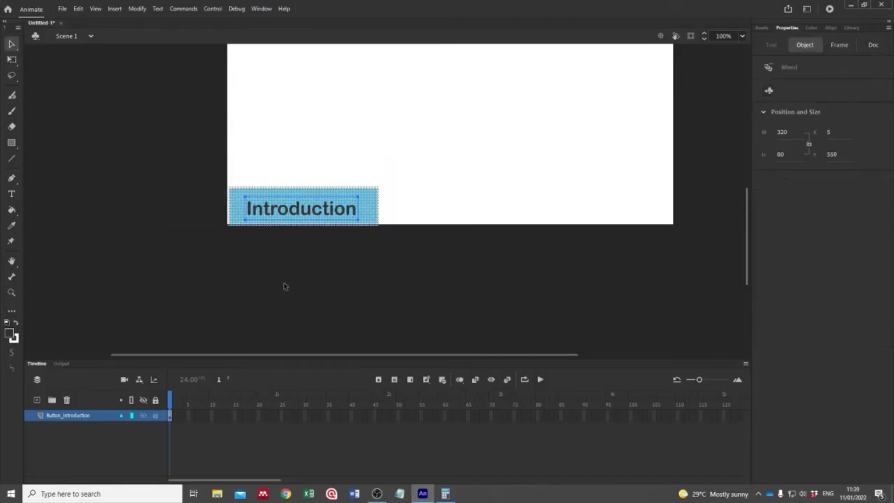
pyautogui.click(391, 244)
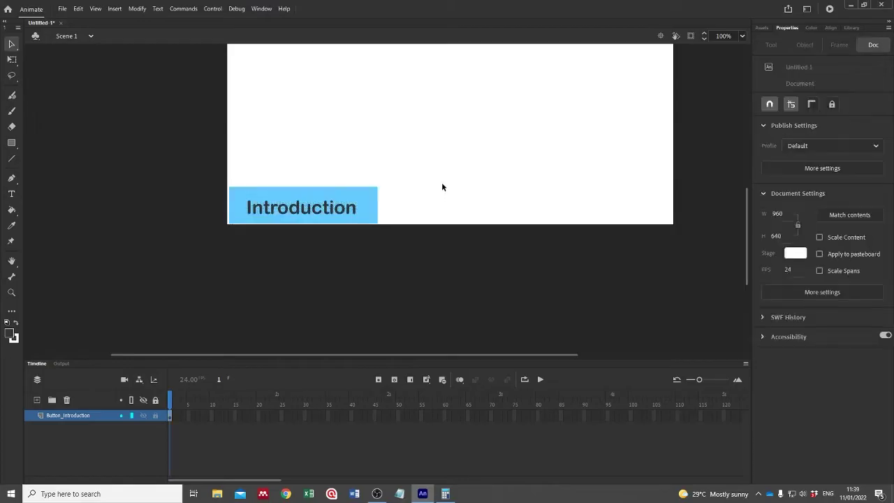
pyautogui.moveTo(437, 149); pyautogui.dragTo(126, 302)
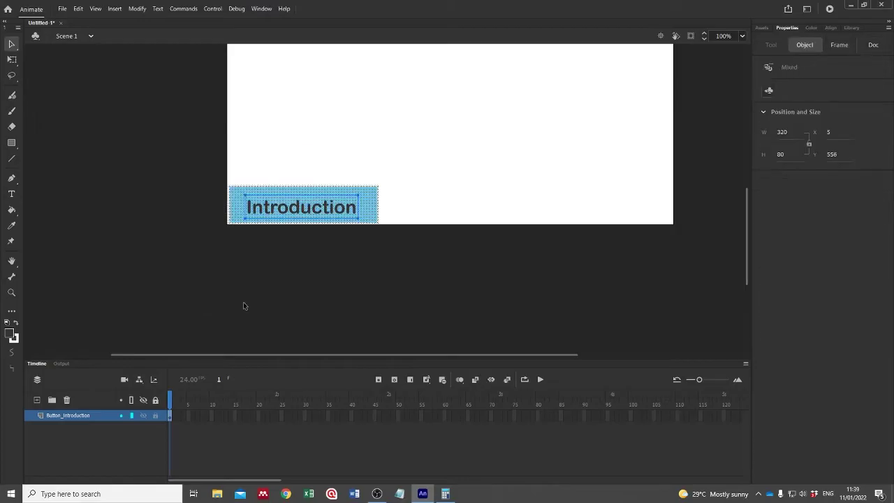
pyautogui.click(465, 213)
# Duplicate the Button_Introduction layer and rename the copy Button_Education.
pyautogui.rightClick(97, 418)
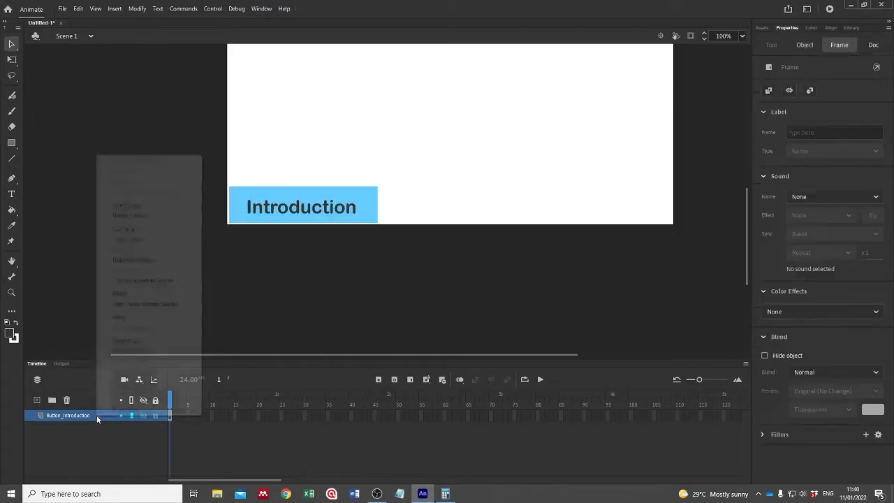
pyautogui.click(141, 260)
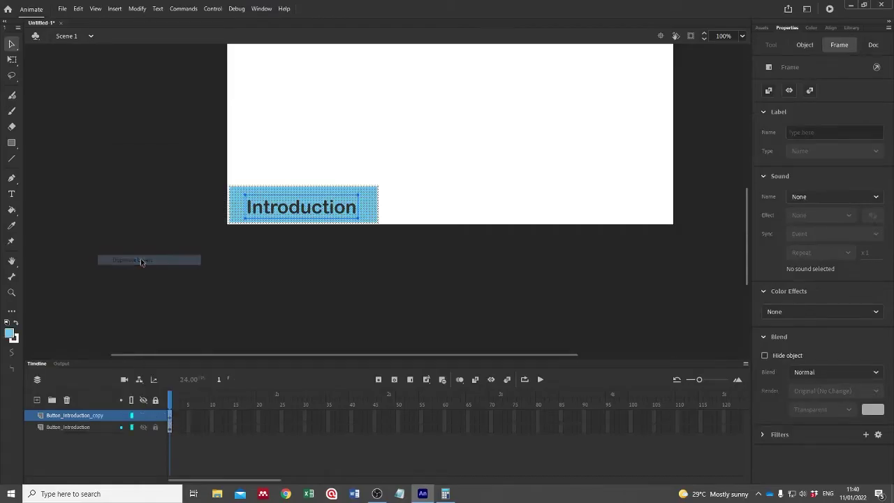
pyautogui.doubleClick(82, 421)
pyautogui.click(68, 415)
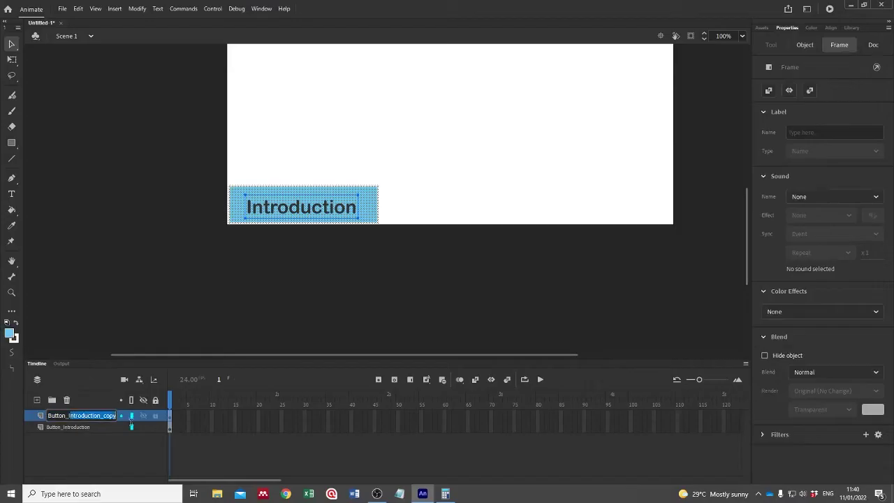
pyautogui.press('Delete')
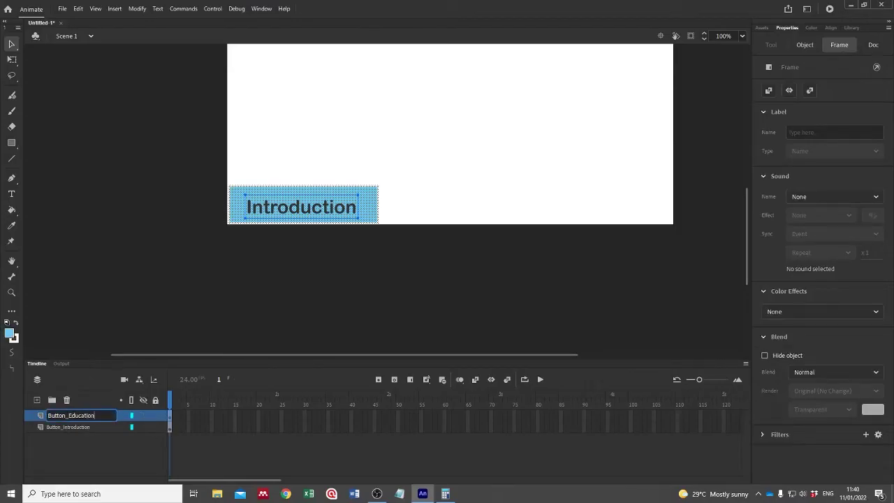
pyautogui.click(225, 317)
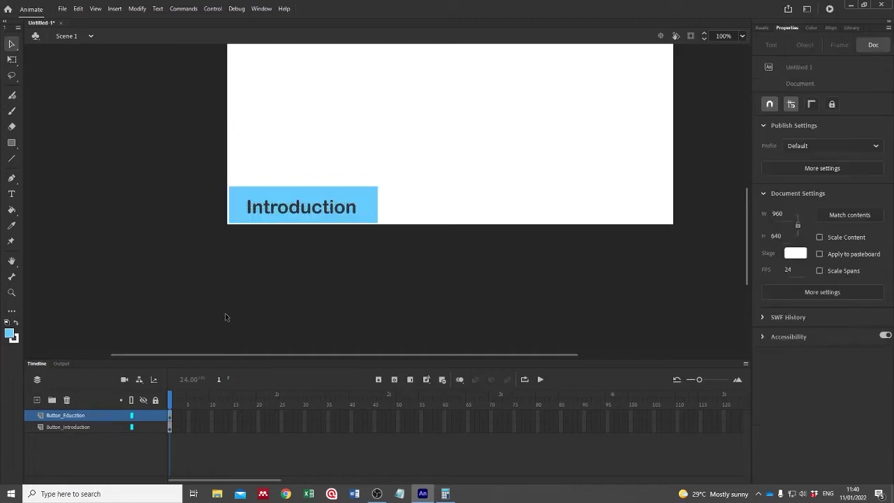
# Lock the Button_Introduction layer and move the duplicated rectangle and label beside the first button, at about X 330.
pyautogui.click(155, 427)
pyautogui.moveTo(180, 130); pyautogui.dragTo(464, 295)
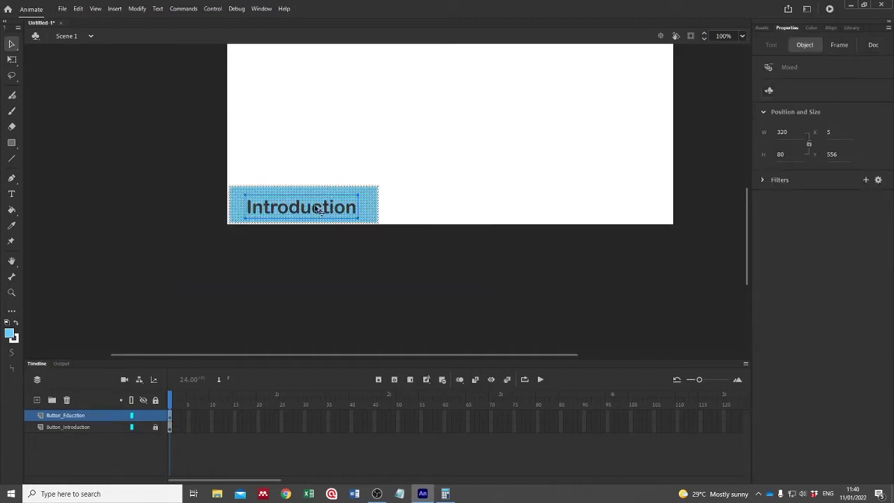
pyautogui.moveTo(345, 200); pyautogui.dragTo(493, 203)
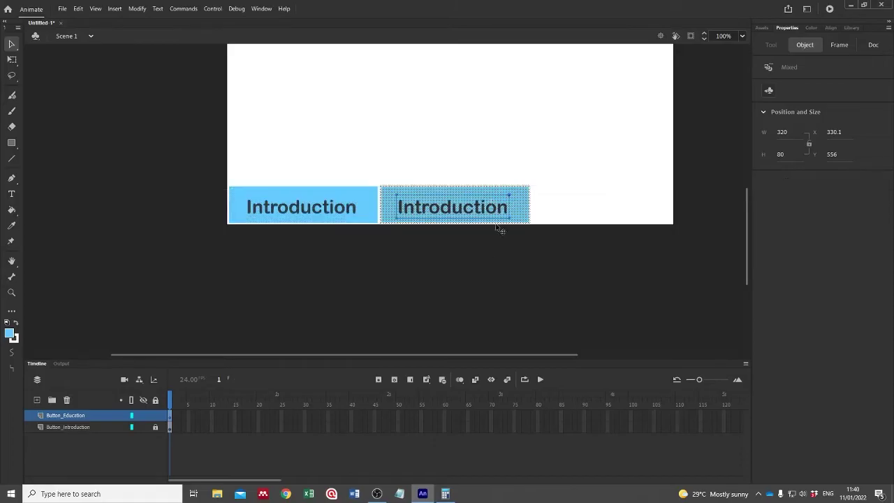
pyautogui.click(484, 262)
# Replace the second button's label with "Education" and centre the text on its rectangle.
pyautogui.click(467, 209)
pyautogui.doubleClick(467, 209)
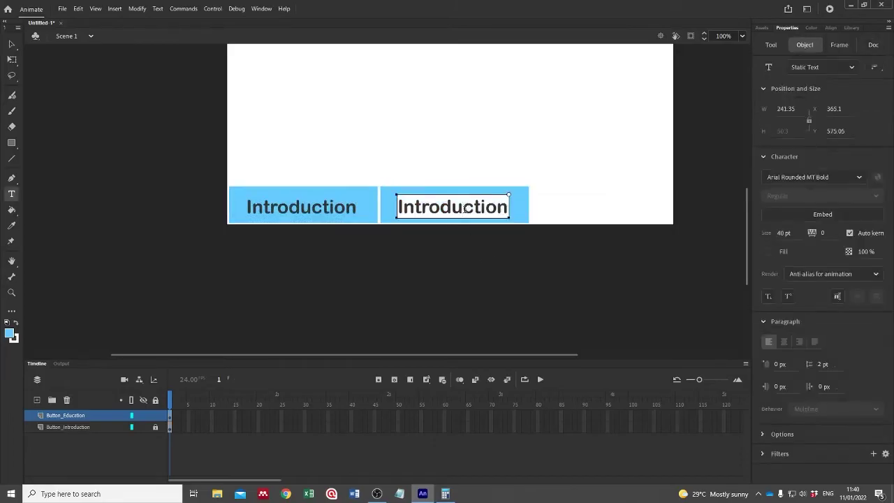
pyautogui.doubleClick(463, 204)
pyautogui.write('E')
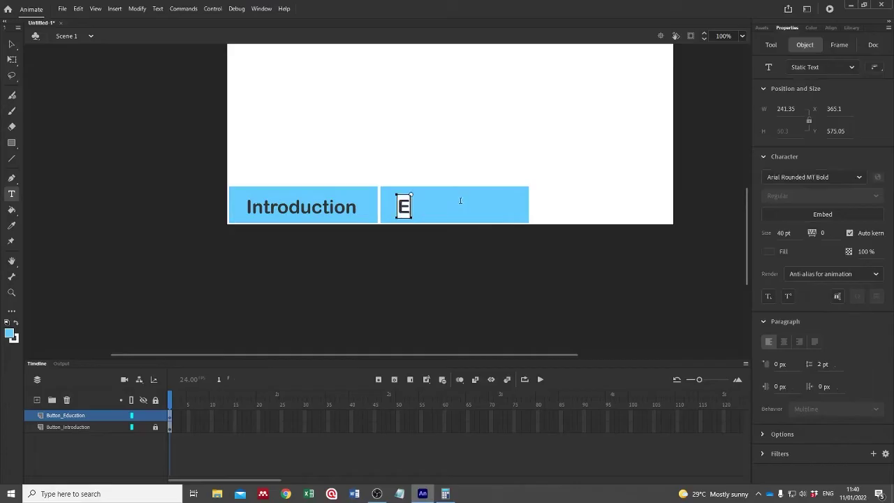
pyautogui.write('ducation')
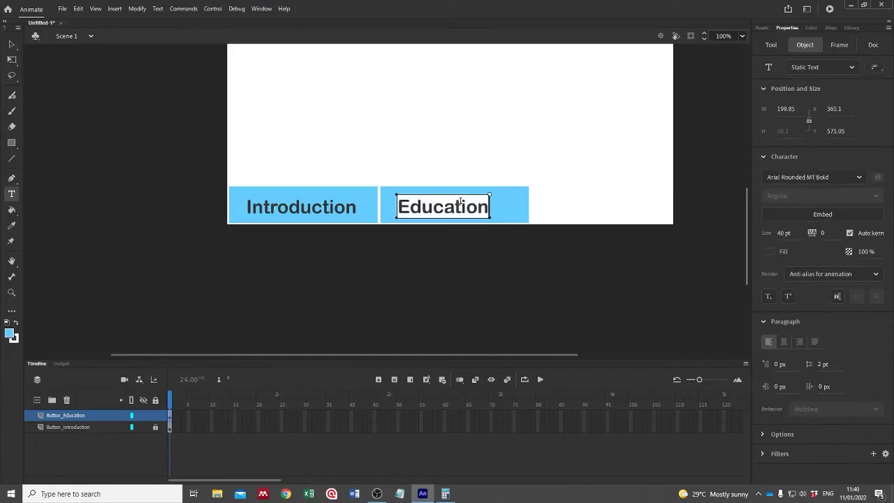
pyautogui.click(10, 45)
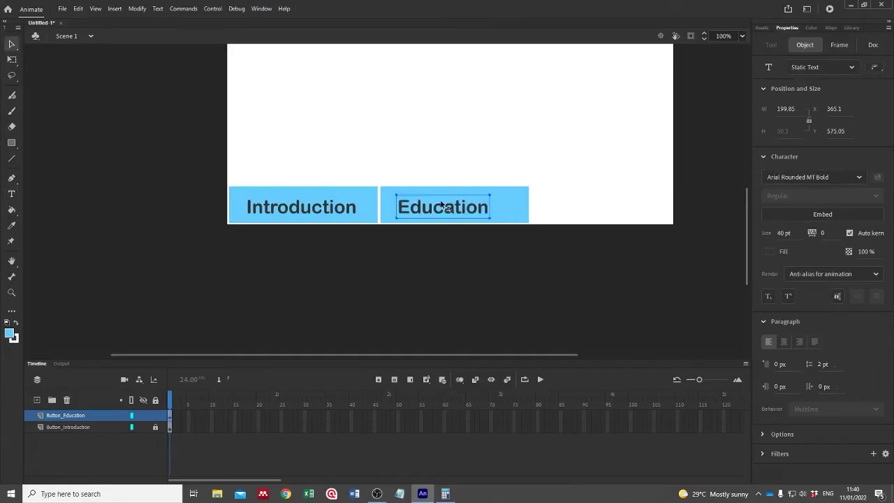
pyautogui.moveTo(445, 207); pyautogui.dragTo(457, 207)
pyautogui.click(503, 164)
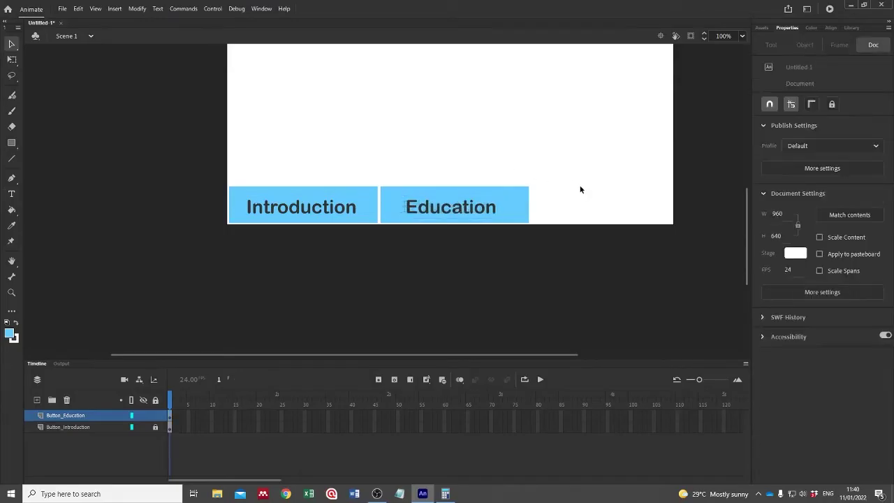
# Change the fill colour of the Education button's rectangle to dark yellow.
pyautogui.click(480, 196)
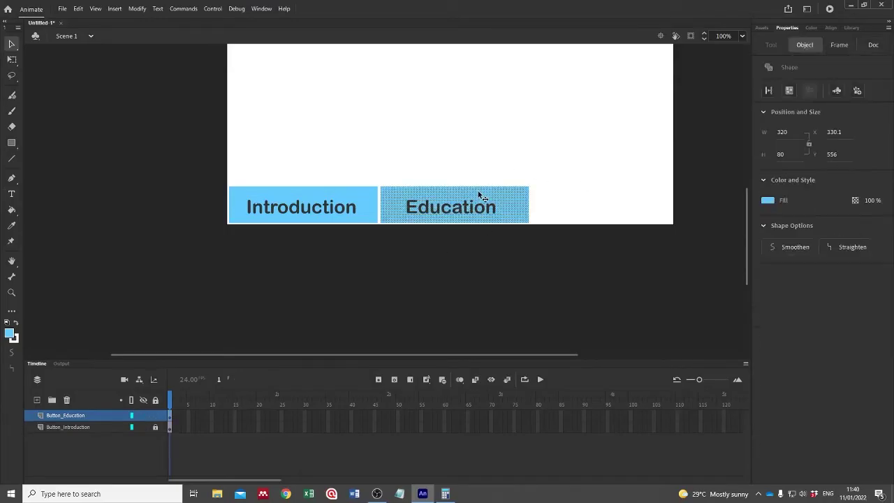
pyautogui.click(768, 201)
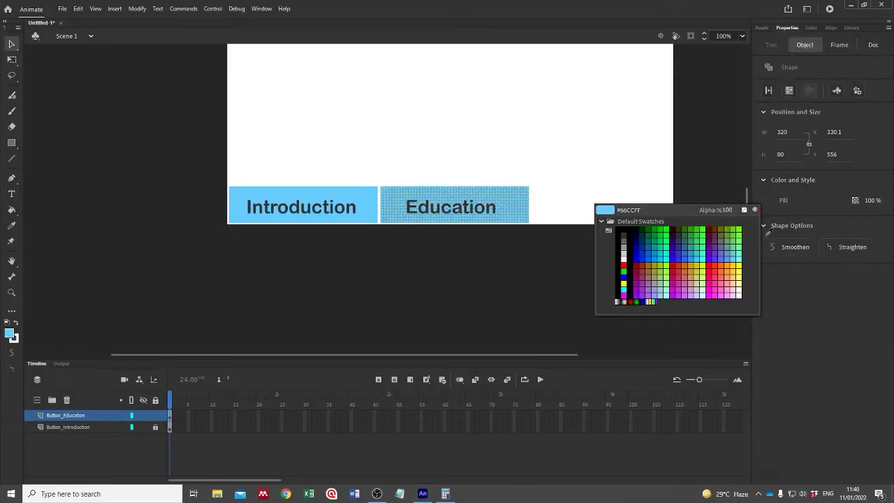
pyautogui.click(700, 261)
pyautogui.click(591, 165)
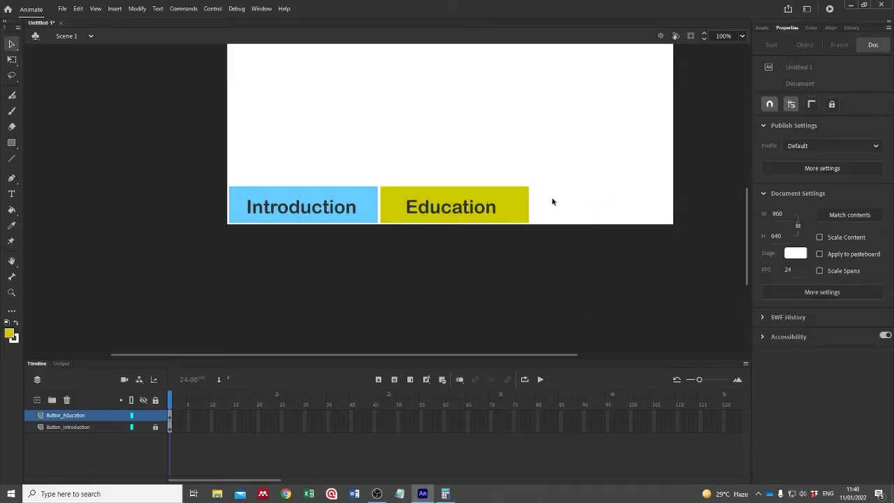
# Duplicate the Button_Education layer and rename the copy Button_Contact.
pyautogui.rightClick(69, 415)
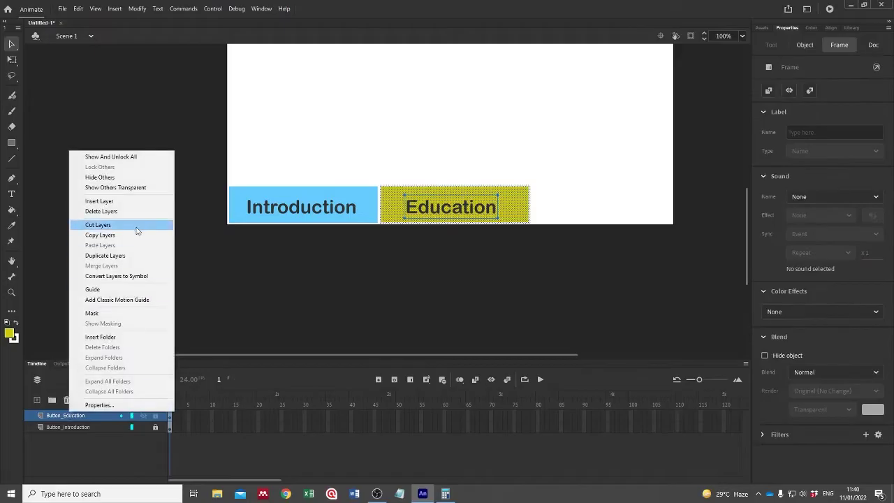
pyautogui.click(134, 256)
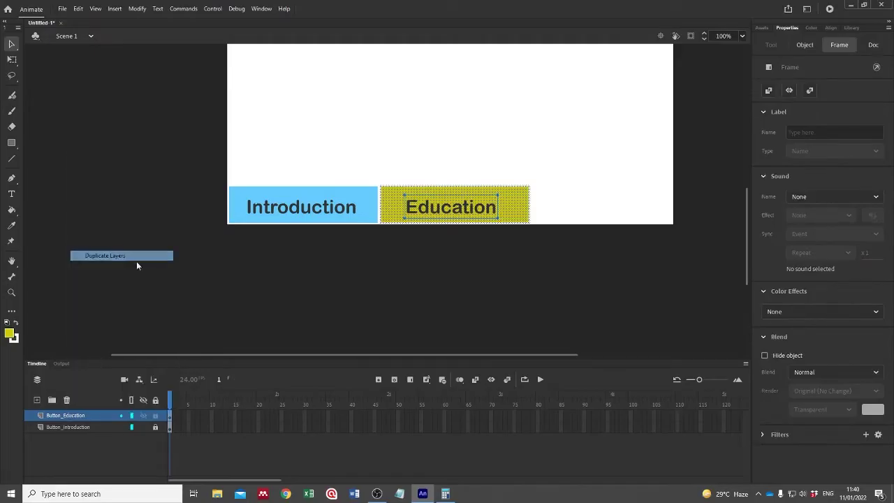
pyautogui.doubleClick(69, 416)
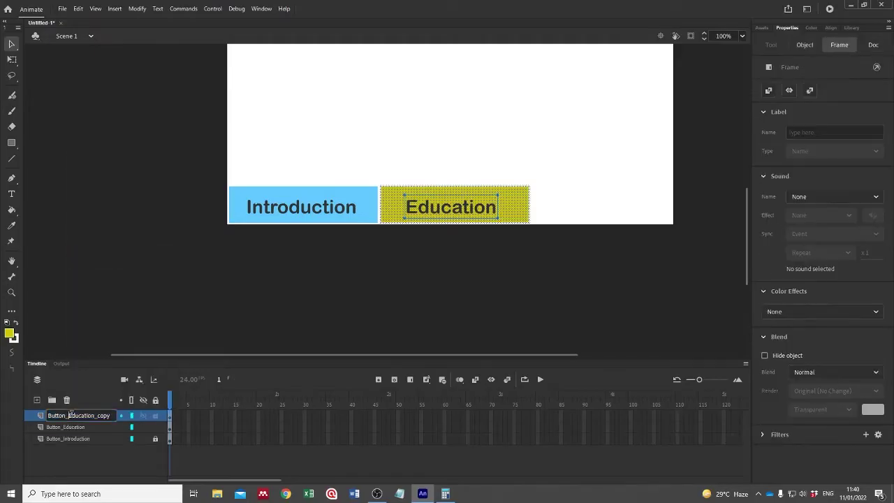
pyautogui.moveTo(69, 415); pyautogui.dragTo(139, 422)
pyautogui.press('BackSpace')
pyautogui.write('Contact')
pyautogui.click(381, 316)
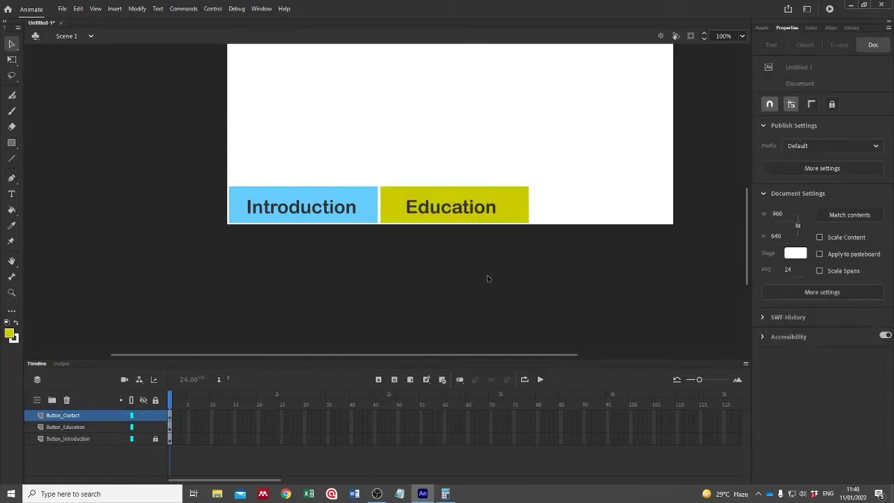
# Lock the Button_Education layer and move the copied rectangle and label beside the Education button, at about X 655.
pyautogui.click(157, 431)
pyautogui.moveTo(567, 164); pyautogui.dragTo(358, 282)
pyautogui.moveTo(400, 215); pyautogui.dragTo(551, 222)
pyautogui.click(555, 274)
pyautogui.moveTo(724, 170); pyautogui.dragTo(149, 276)
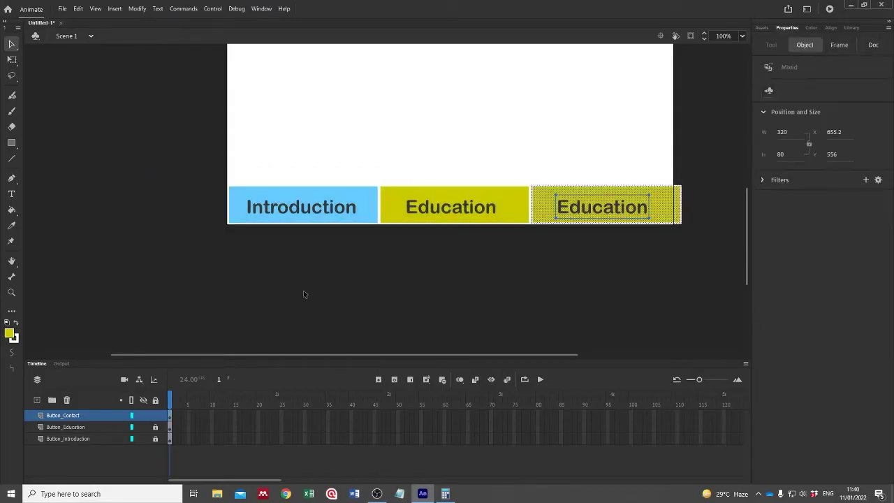
pyautogui.click(685, 216)
# Change the fill colour of the third button's rectangle to orange #FF9966.
pyautogui.click(671, 202)
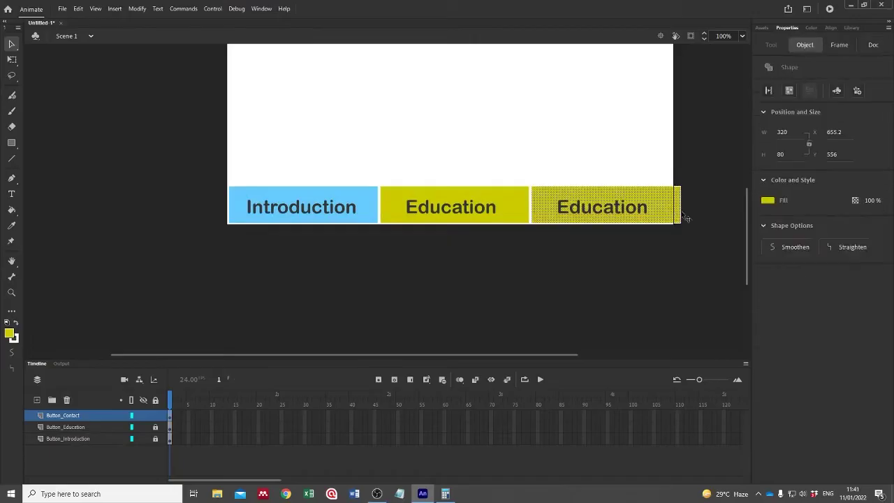
pyautogui.click(768, 200)
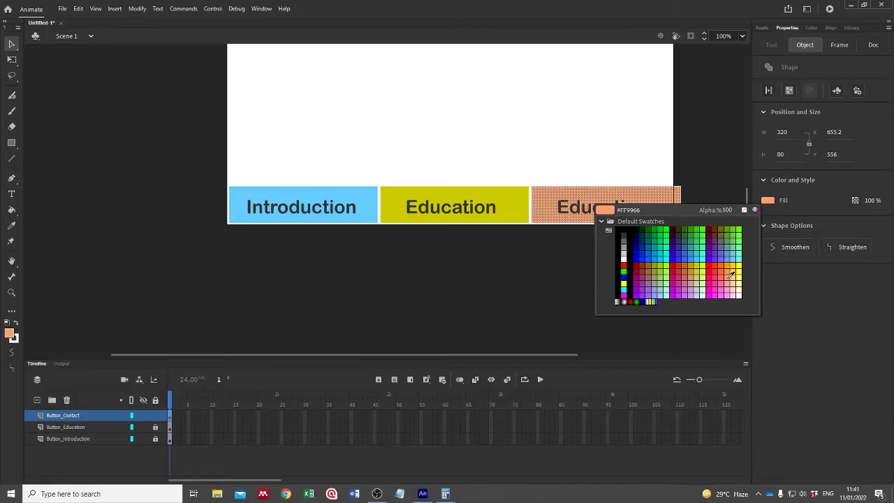
pyautogui.click(730, 275)
pyautogui.click(698, 145)
# Unlock the Education and Introduction layers and shift all three buttons together to about X -4 so the row is centred on the stage.
pyautogui.moveTo(713, 160); pyautogui.dragTo(206, 275)
pyautogui.click(687, 201)
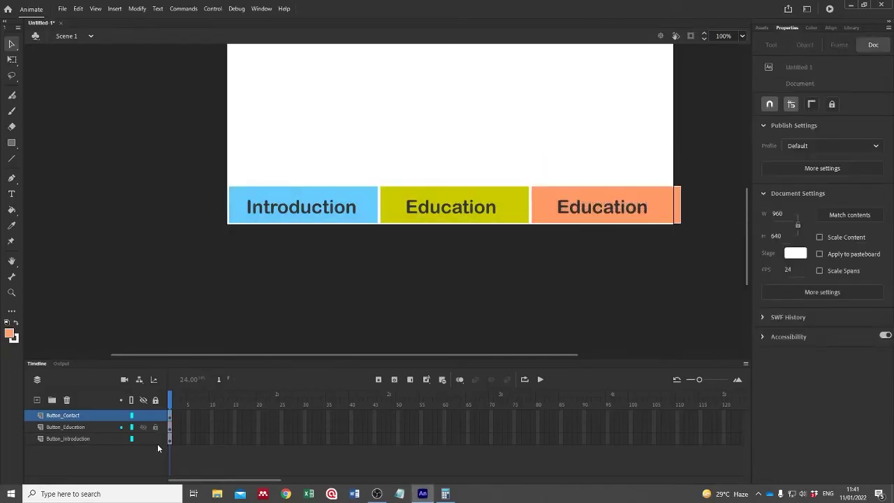
pyautogui.moveTo(716, 162); pyautogui.dragTo(133, 281)
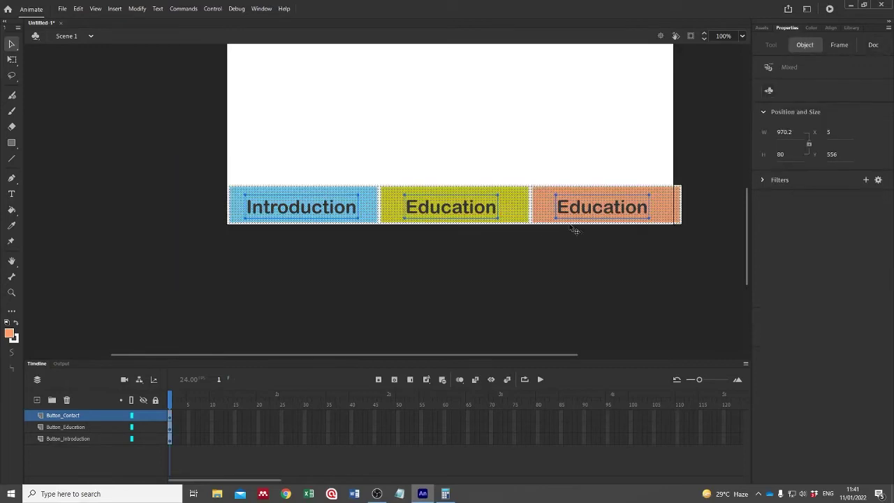
pyautogui.moveTo(631, 217); pyautogui.dragTo(623, 220)
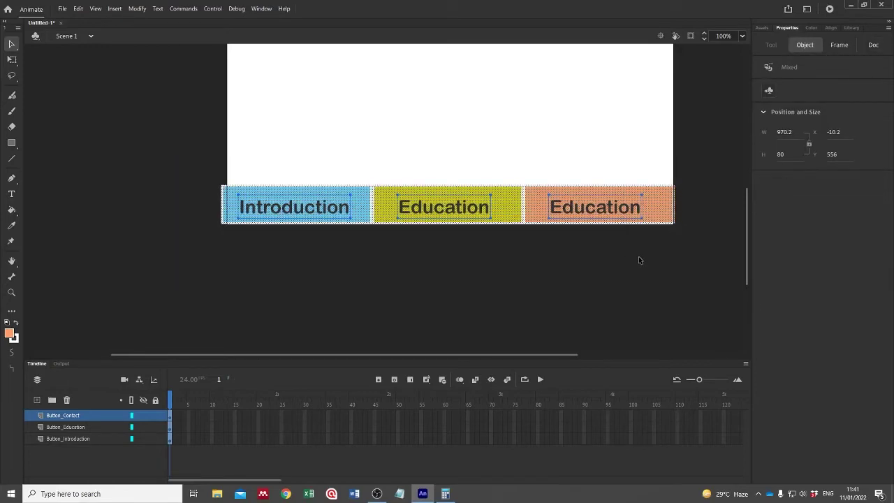
pyautogui.press('Right')
pyautogui.press('Right')
pyautogui.press('Right')
pyautogui.press('Right')
pyautogui.press('Right')
pyautogui.press('Right')
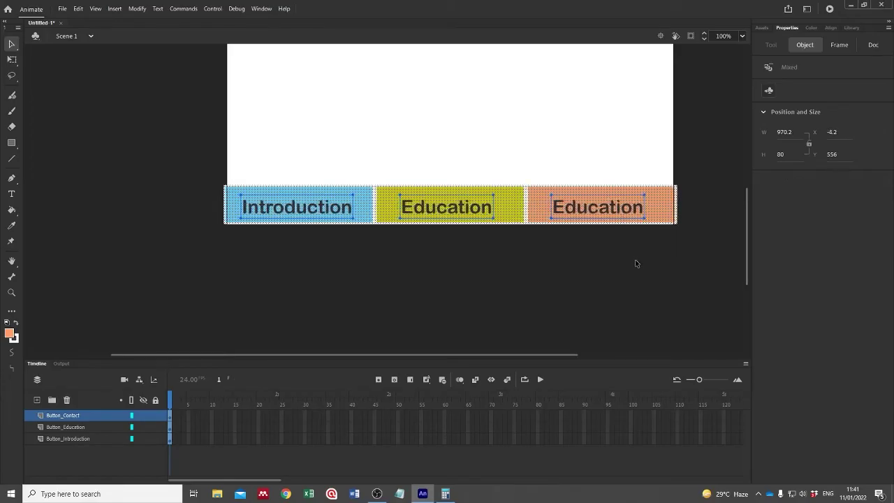
pyautogui.click(635, 264)
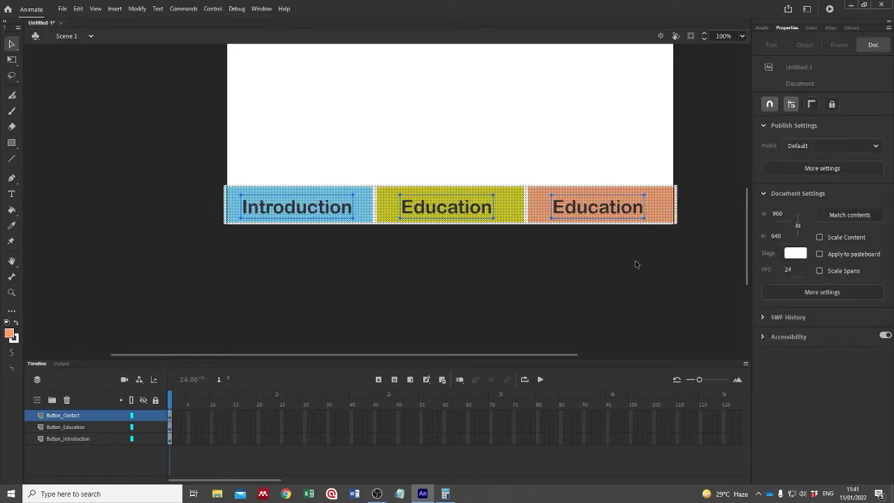
# Replace the orange button's label with "Contact" and centre the text on its rectangle at about X 730.
pyautogui.click(608, 207)
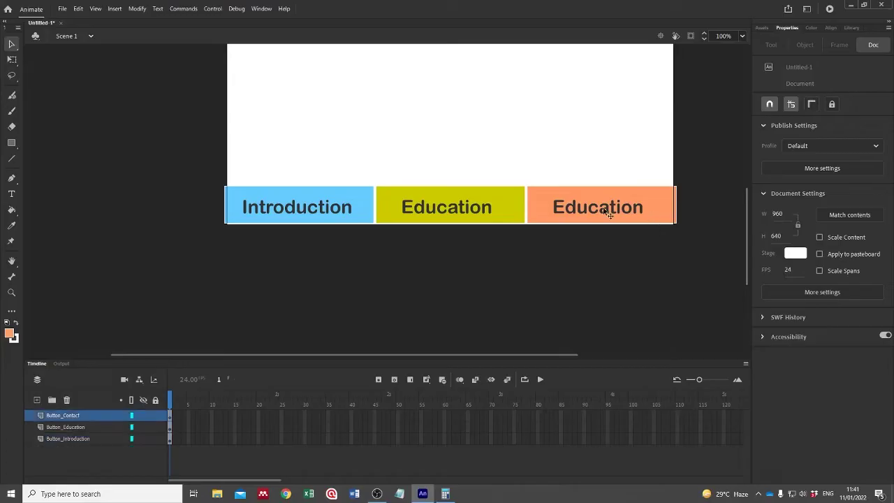
pyautogui.doubleClick(598, 208)
pyautogui.doubleClick(599, 207)
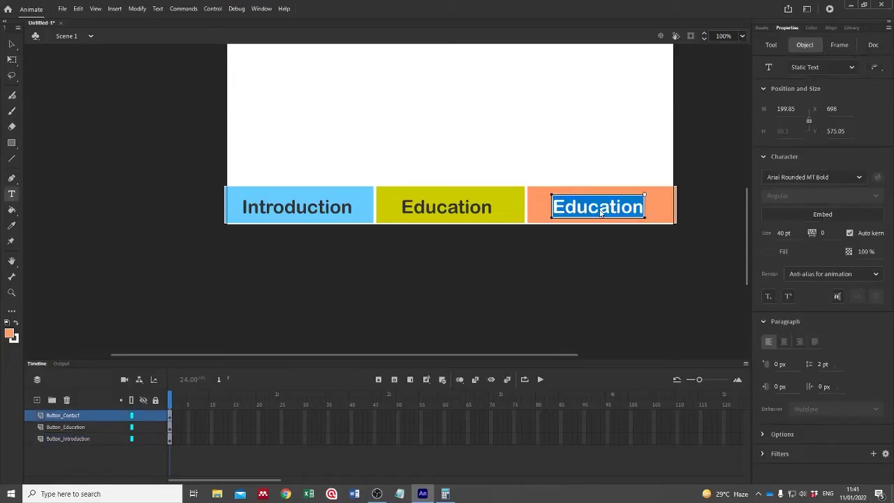
pyautogui.write('Contact')
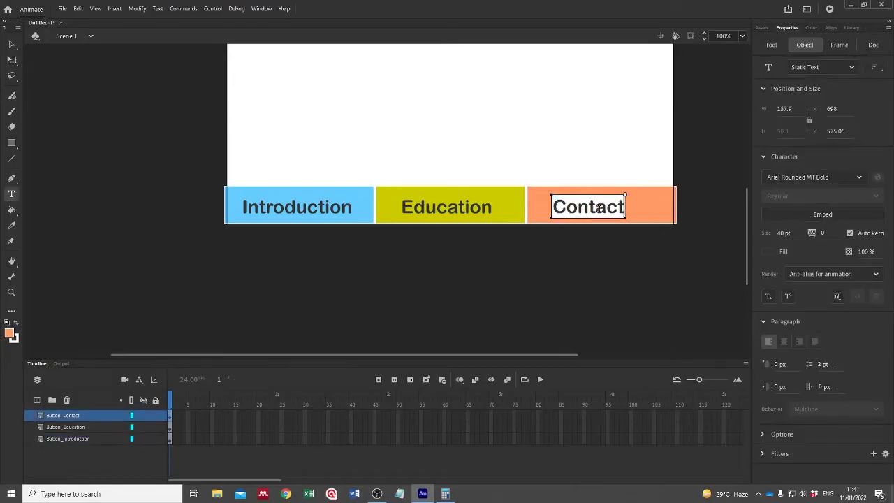
pyautogui.press('Escape')
pyautogui.click(11, 44)
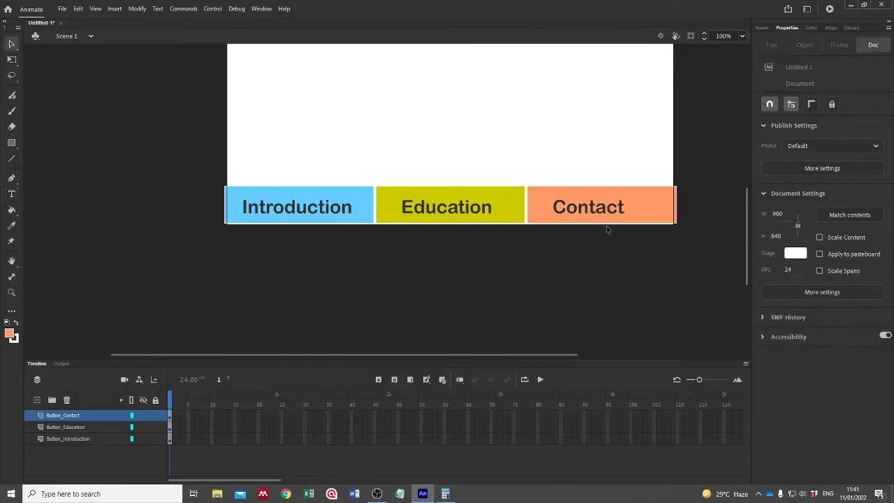
pyautogui.moveTo(604, 211); pyautogui.dragTo(613, 213)
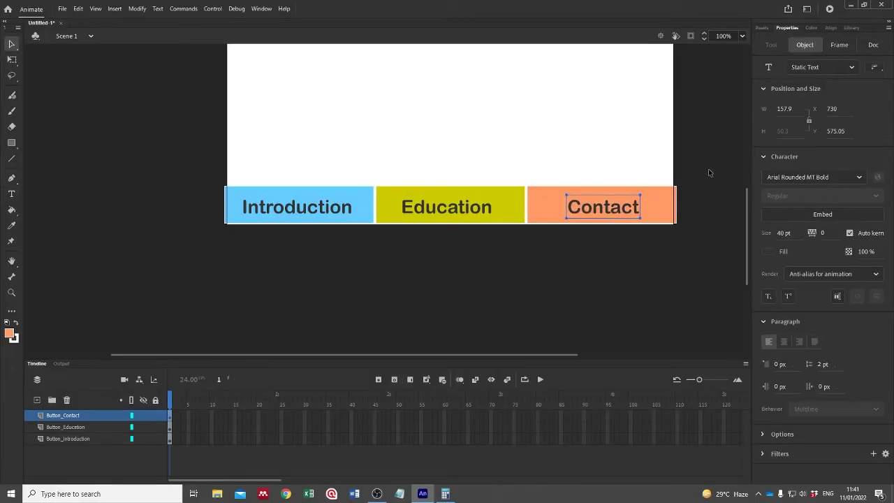
# Lock the Contact and Education layers and convert the Introduction rectangle and label into a Button symbol named btn_Introduction.
pyautogui.click(701, 178)
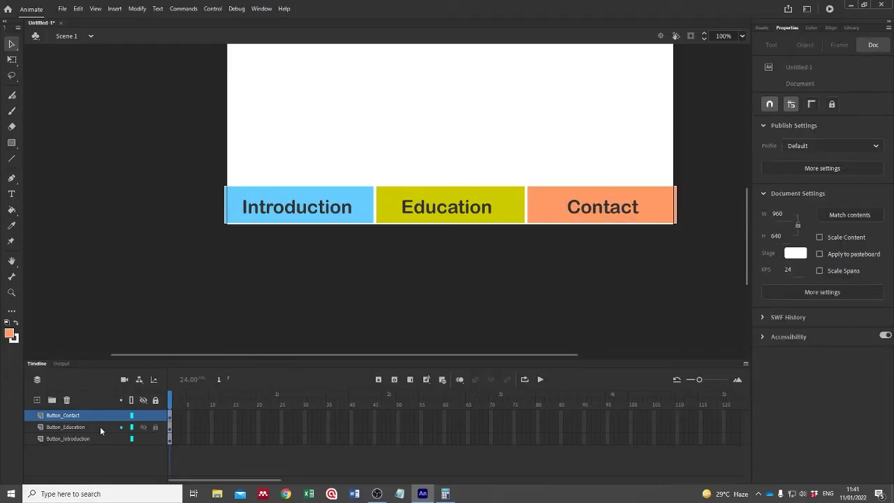
pyautogui.click(155, 415)
pyautogui.moveTo(173, 152); pyautogui.dragTo(396, 286)
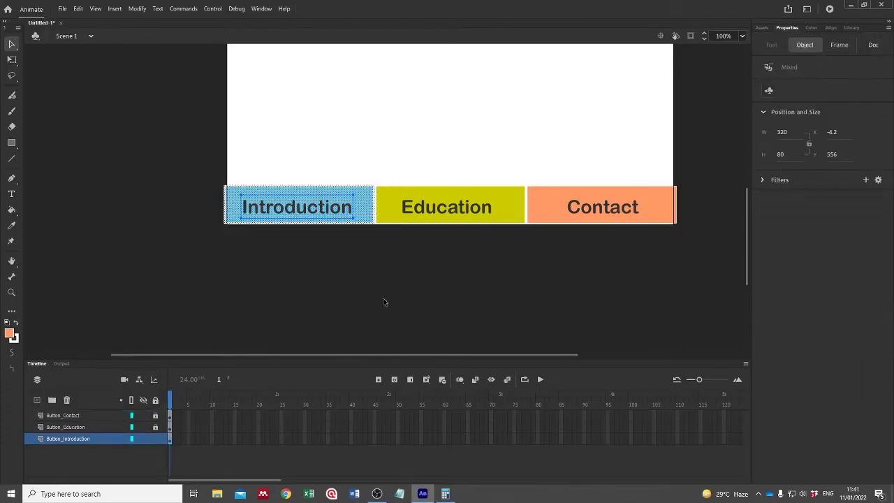
pyautogui.rightClick(355, 211)
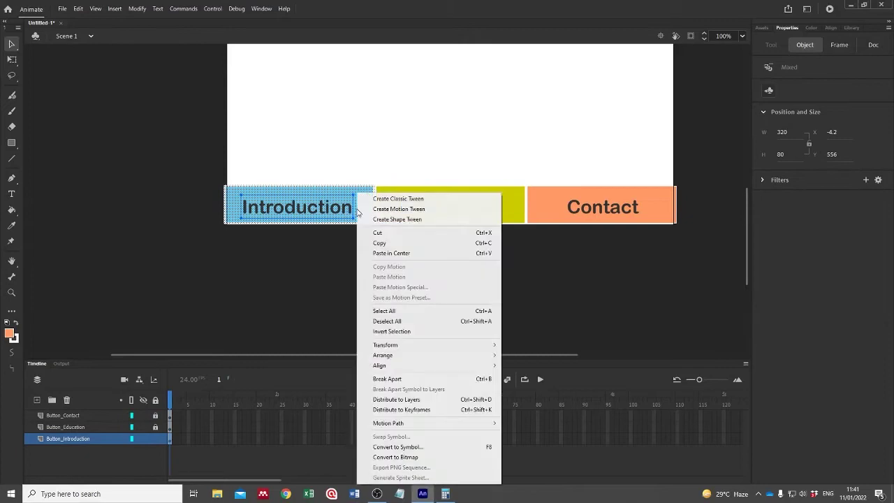
pyautogui.click(418, 447)
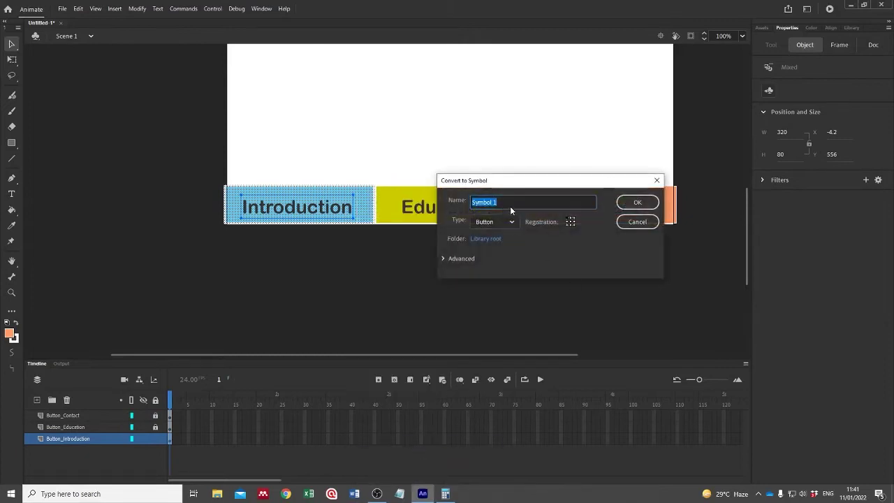
pyautogui.write('btn_Introduction')
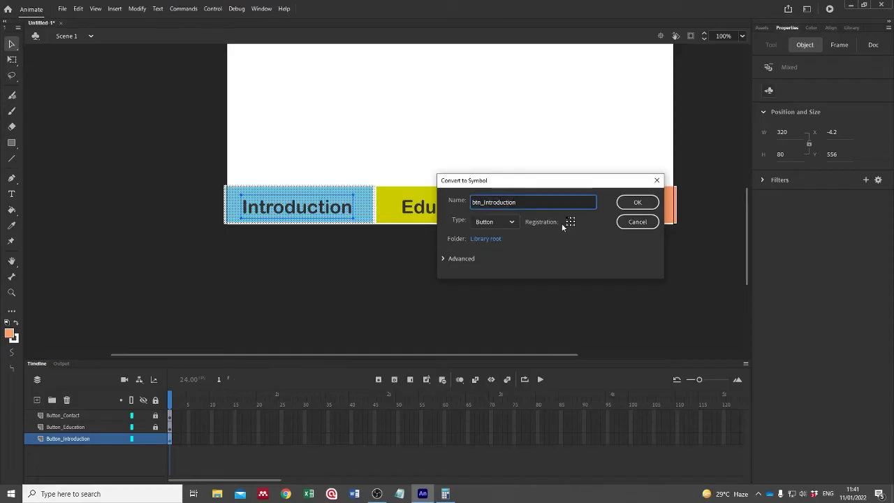
pyautogui.click(636, 203)
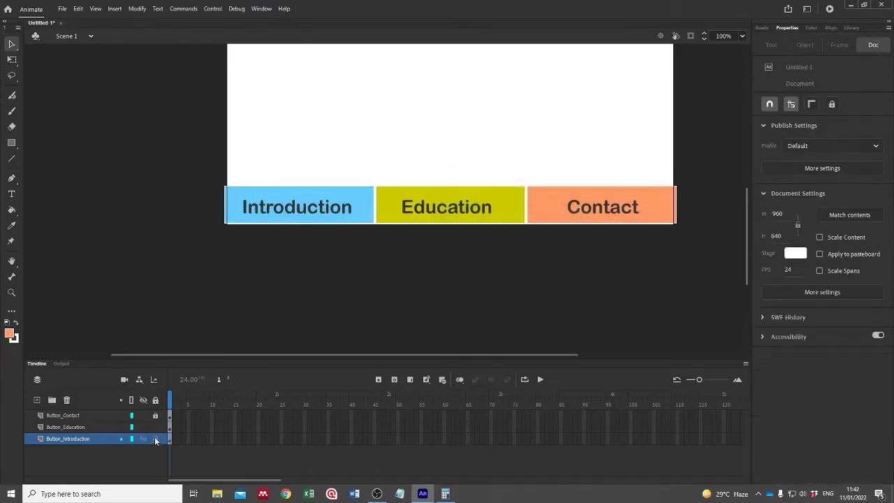
# Lock the Button_Introduction layer and convert the Education rectangle and label into a Button symbol named btn_Education.
pyautogui.click(155, 438)
pyautogui.click(171, 427)
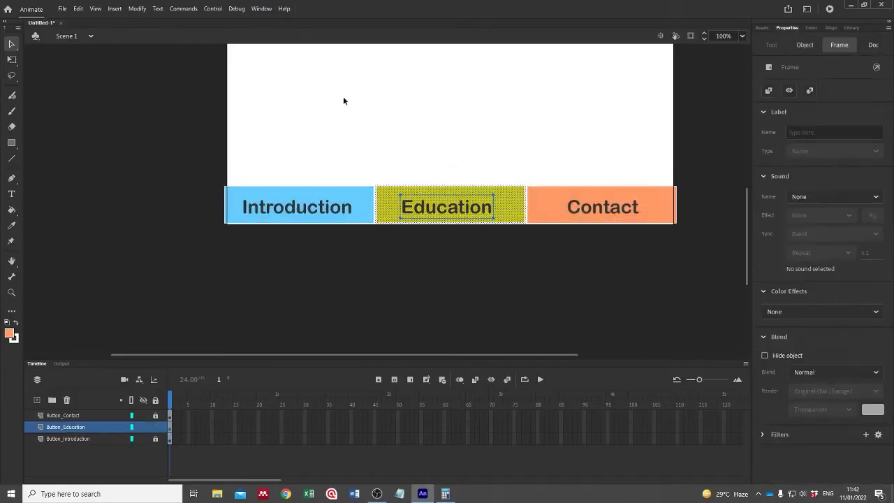
pyautogui.moveTo(343, 95); pyautogui.dragTo(598, 289)
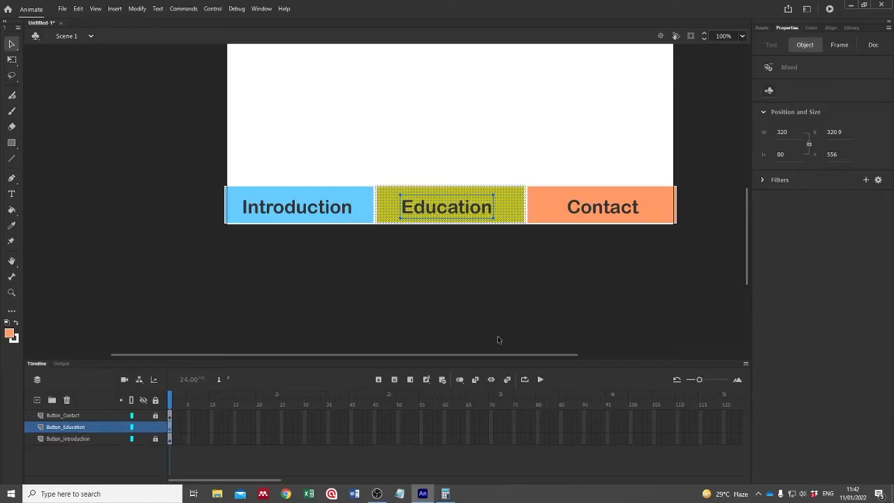
pyautogui.rightClick(469, 198)
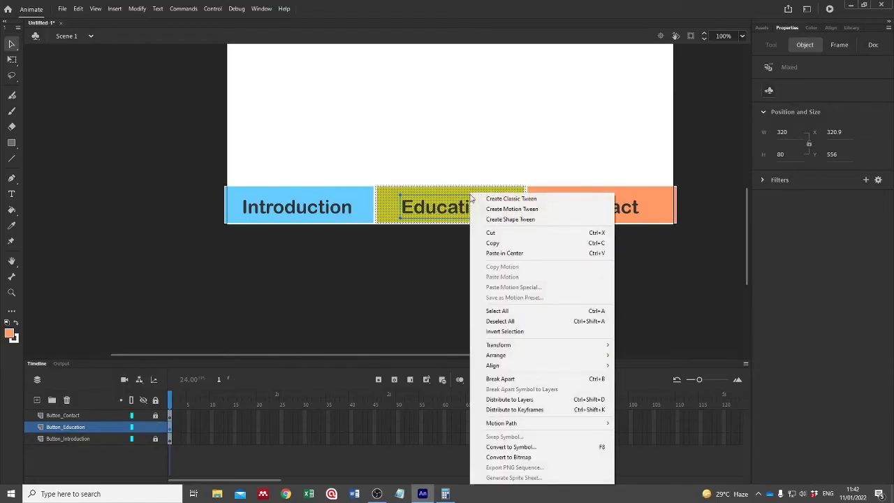
pyautogui.click(525, 448)
pyautogui.write('btn_')
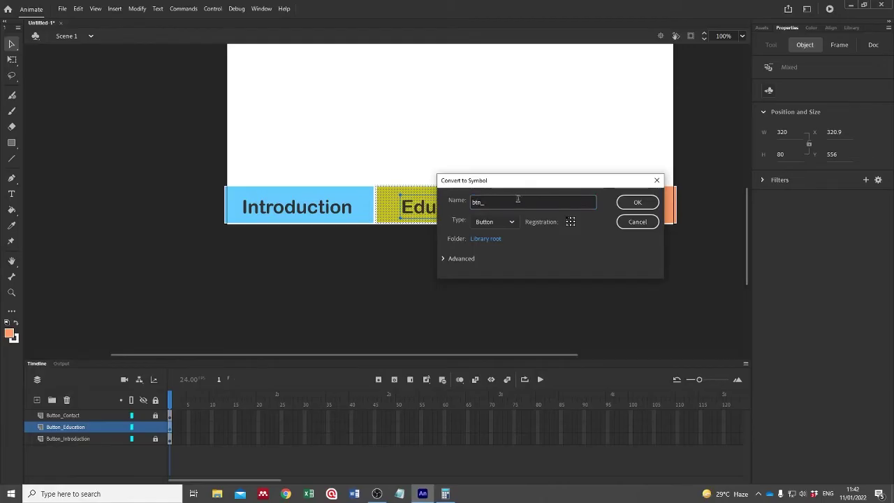
pyautogui.write('Education')
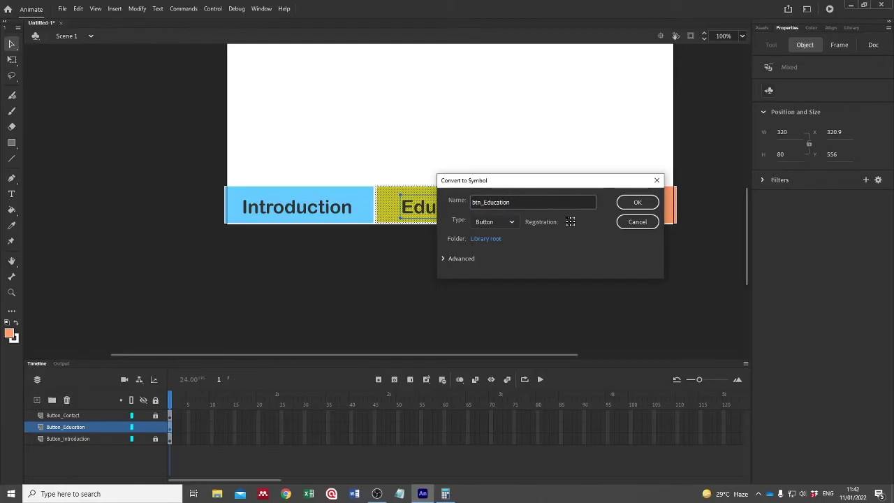
pyautogui.click(637, 202)
# Lock the Education layer, unlock the Contact layer and convert its rectangle and label into a Button symbol named btn_Contact.
pyautogui.click(155, 426)
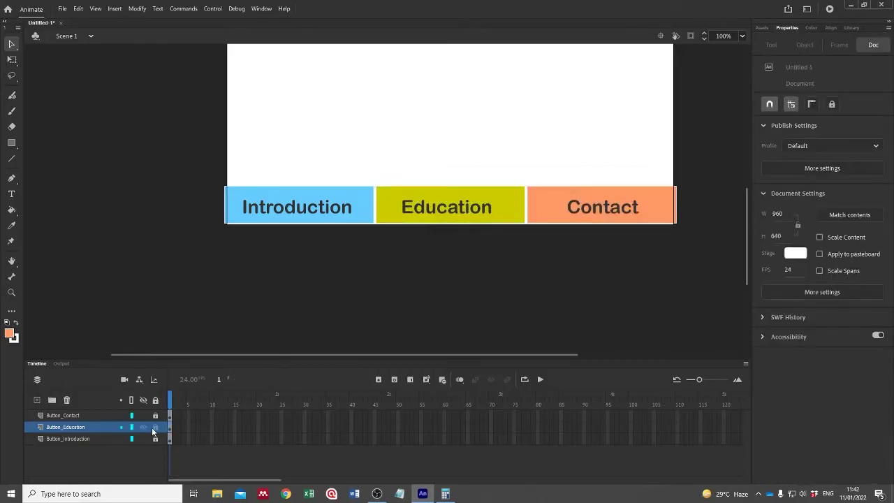
pyautogui.click(155, 415)
pyautogui.moveTo(462, 143)
pyautogui.mouseDown()
pyautogui.moveTo(723, 302)
pyautogui.moveTo(711, 301)
pyautogui.mouseUp()
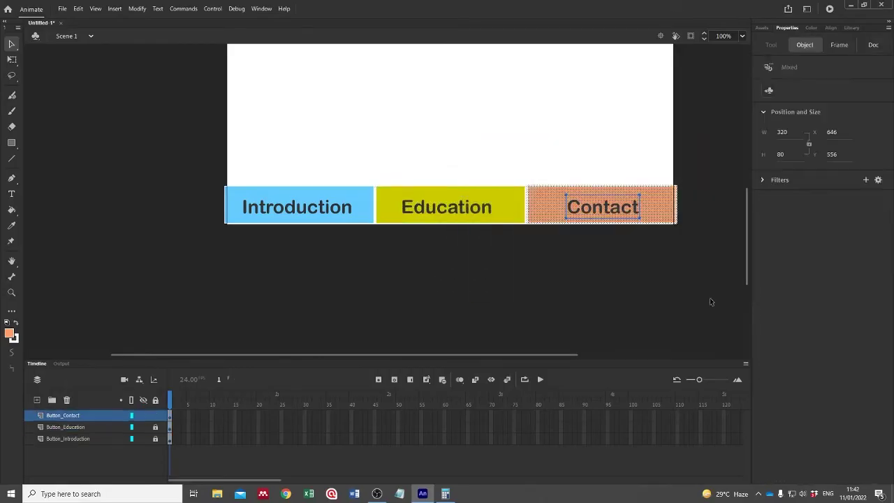
pyautogui.rightClick(553, 210)
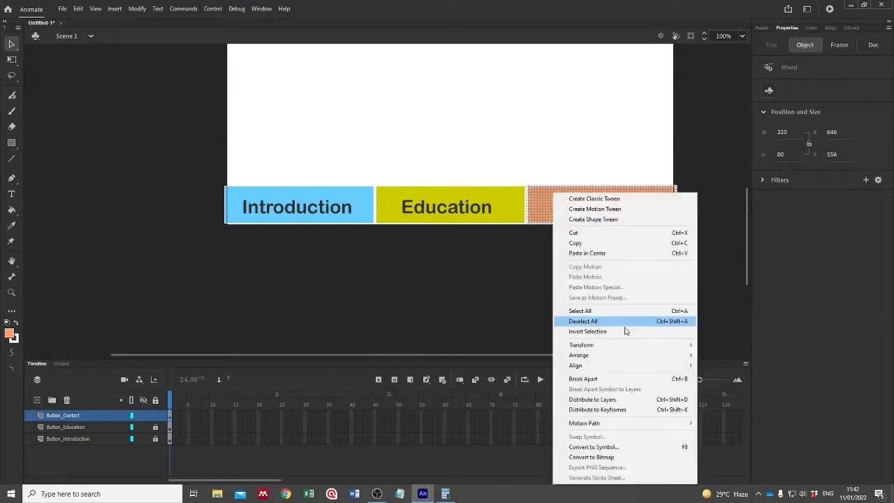
pyautogui.click(615, 446)
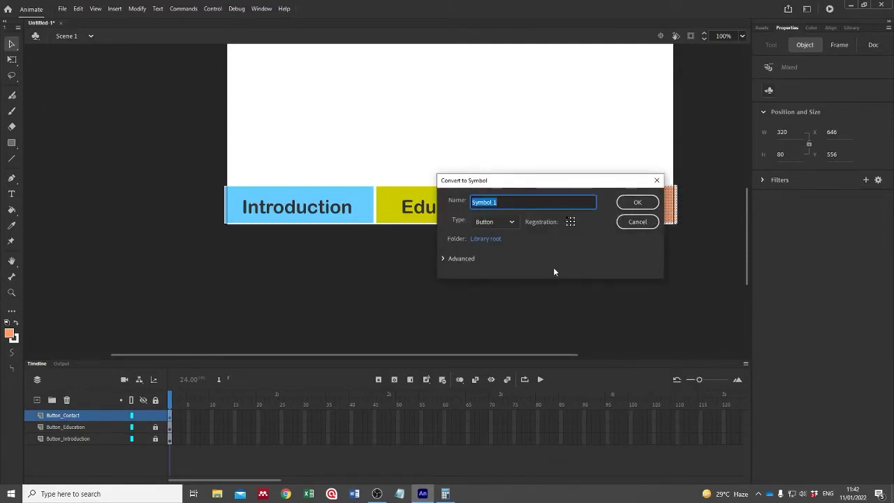
pyautogui.write('btn_Contact')
pyautogui.press('Return')
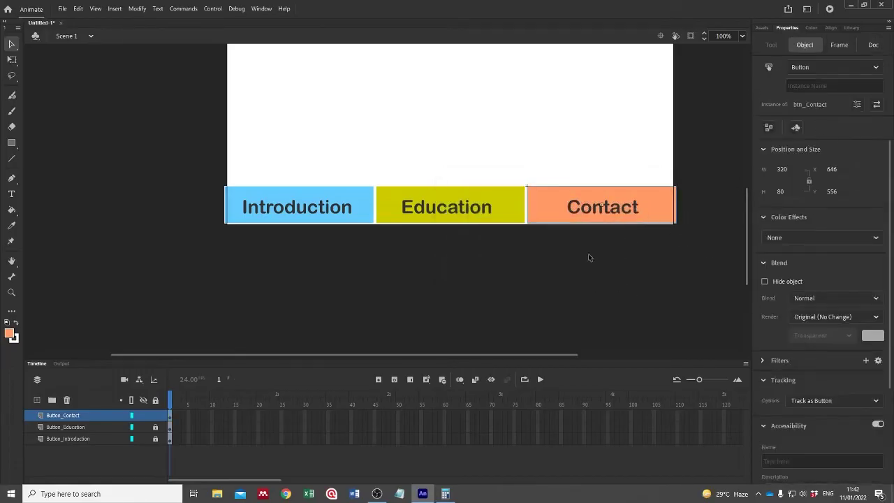
# Give the Contact button the instance name btn_Contact.
pyautogui.click(837, 86)
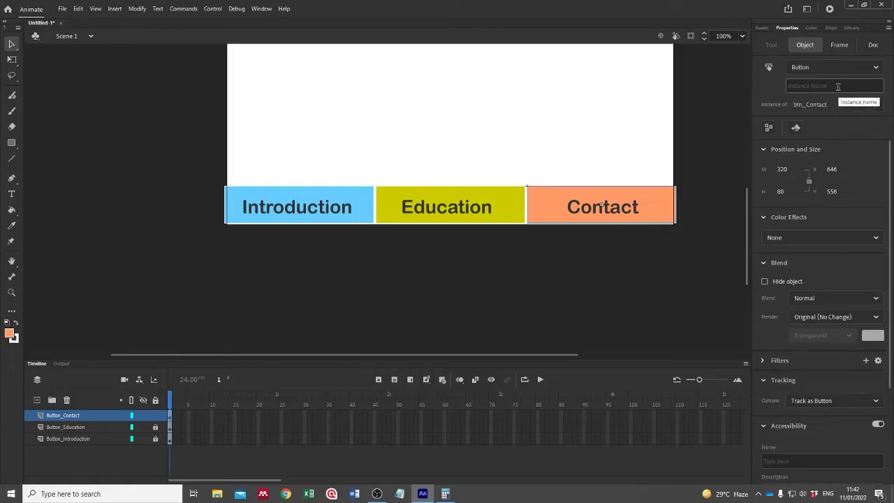
pyautogui.write('btn_Contact')
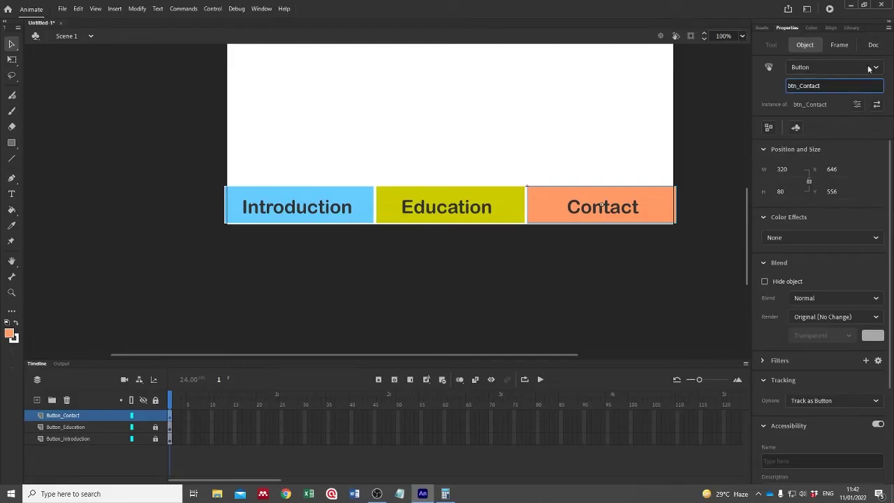
pyautogui.click(541, 247)
# Unlock the Button_Education layer and give the Education button the instance name btn_Education.
pyautogui.click(155, 427)
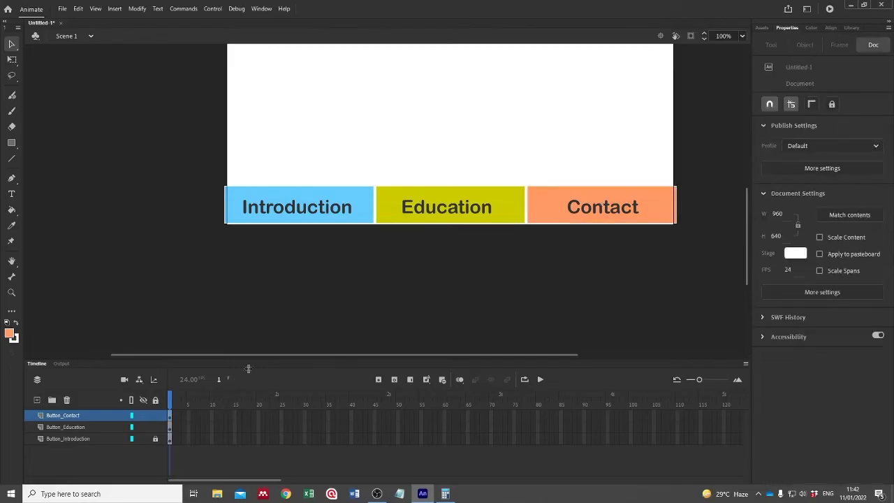
pyautogui.click(459, 211)
pyautogui.click(830, 86)
pyautogui.write('bt')
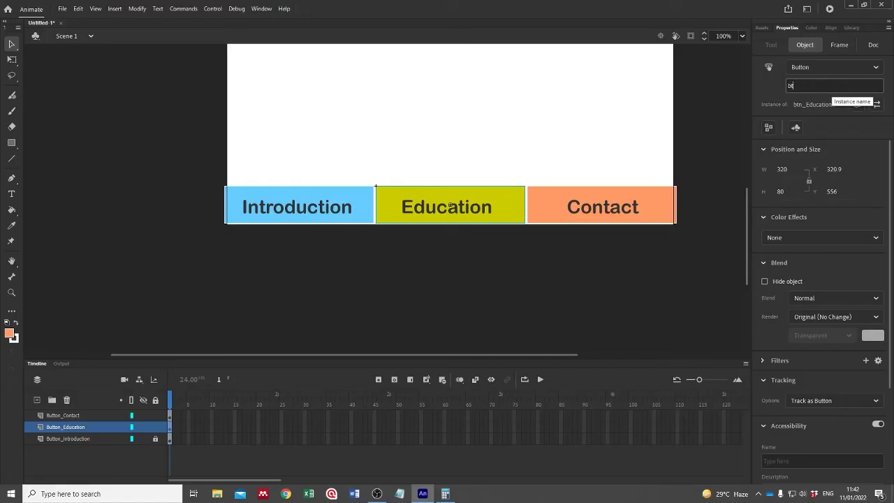
pyautogui.write('n_Education')
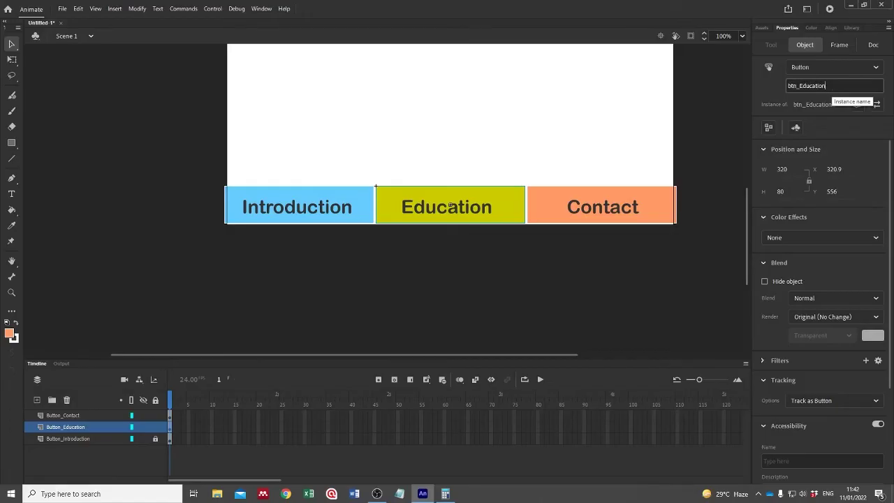
pyautogui.click(578, 230)
# Unlock the Button_Introduction layer and give the Introduction button the instance name btn_Introduction.
pyautogui.click(155, 439)
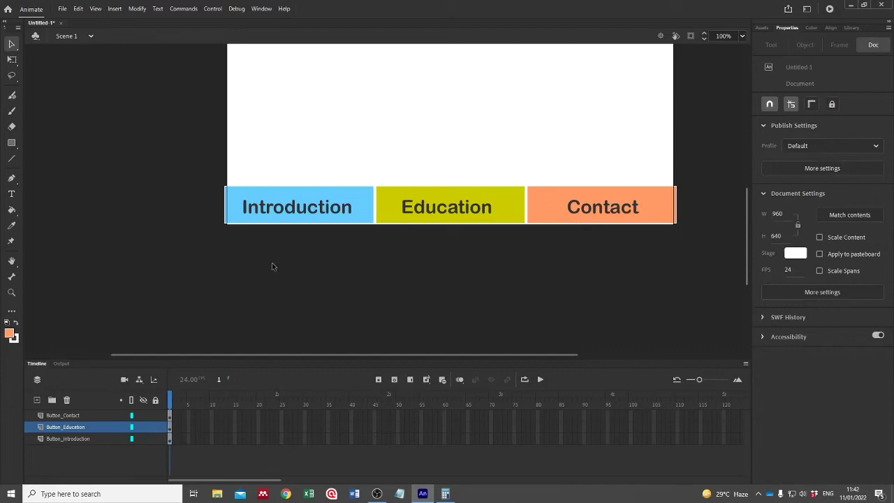
pyautogui.click(315, 208)
pyautogui.click(848, 86)
pyautogui.write('bt')
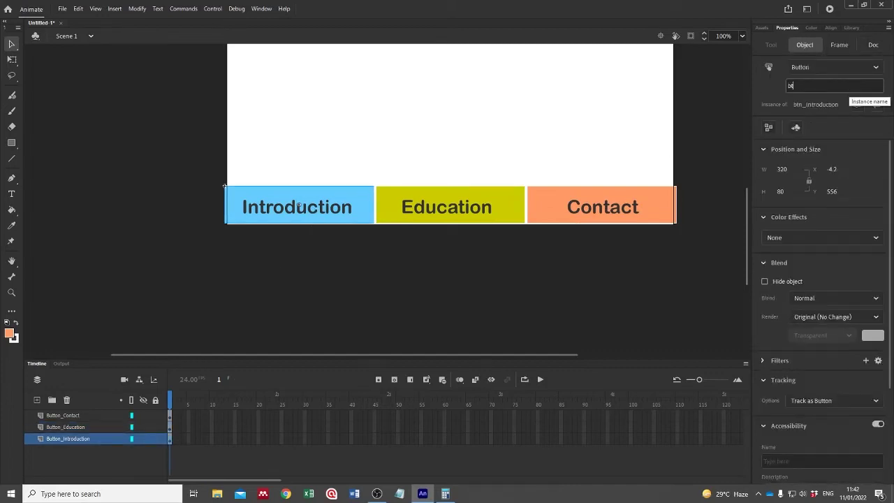
pyautogui.write('n_Introducti')
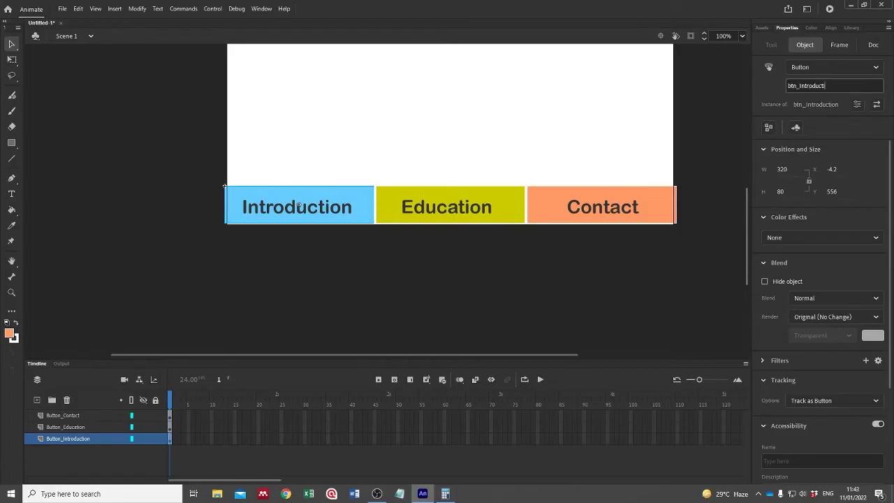
pyautogui.write('on')
pyautogui.click(615, 281)
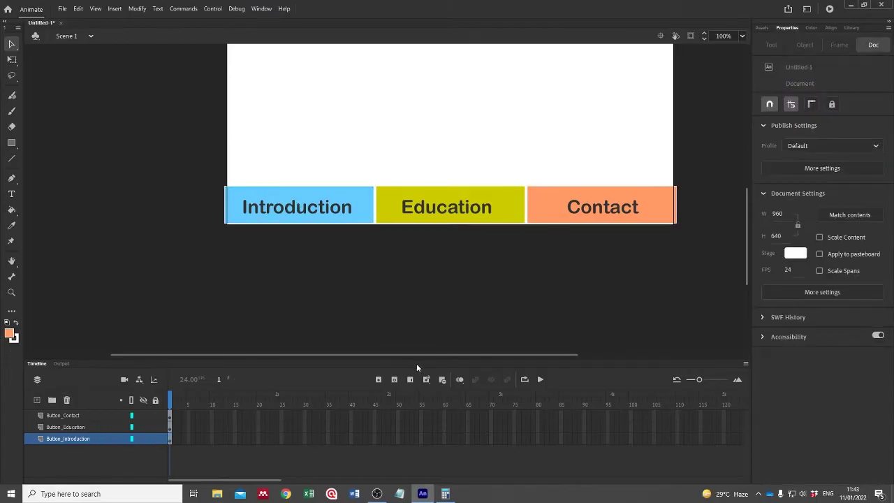
# Add a new layer above Button_Contact and name it Title_Page.
pyautogui.scroll(3, 449, 313)
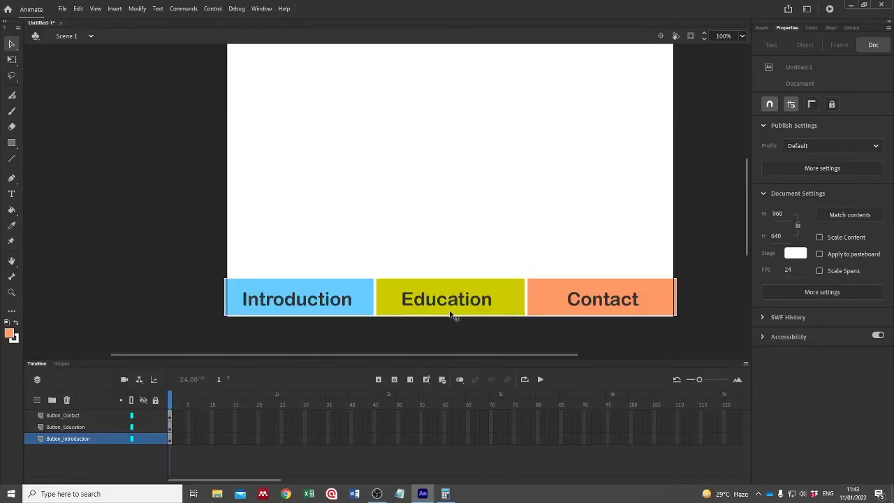
pyautogui.scroll(2, 450, 313)
pyautogui.scroll(-2, 450, 311)
pyautogui.hotkey('ctrl', '-')
pyautogui.moveTo(449, 214); pyautogui.dragTo(446, 241)
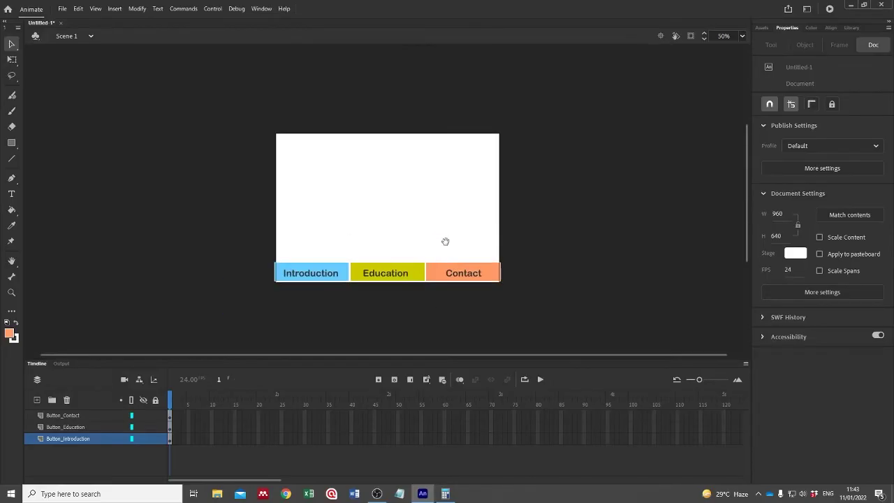
pyautogui.click(48, 415)
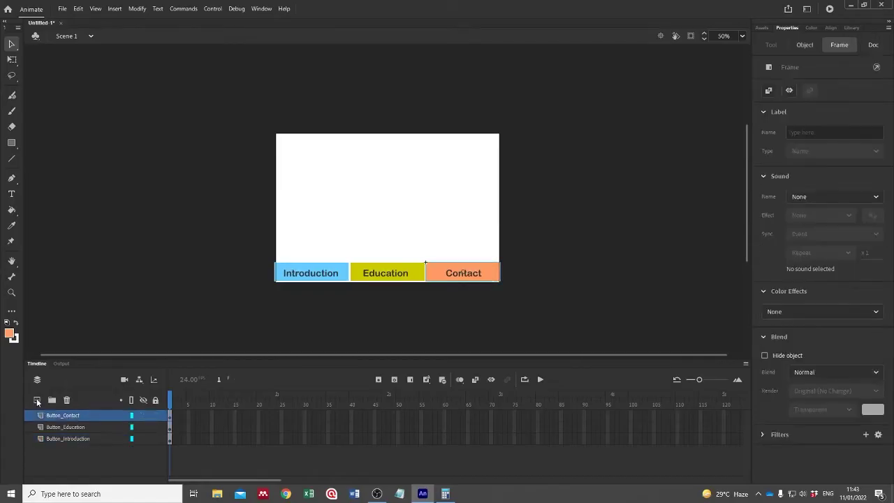
pyautogui.click(37, 400)
pyautogui.doubleClick(59, 415)
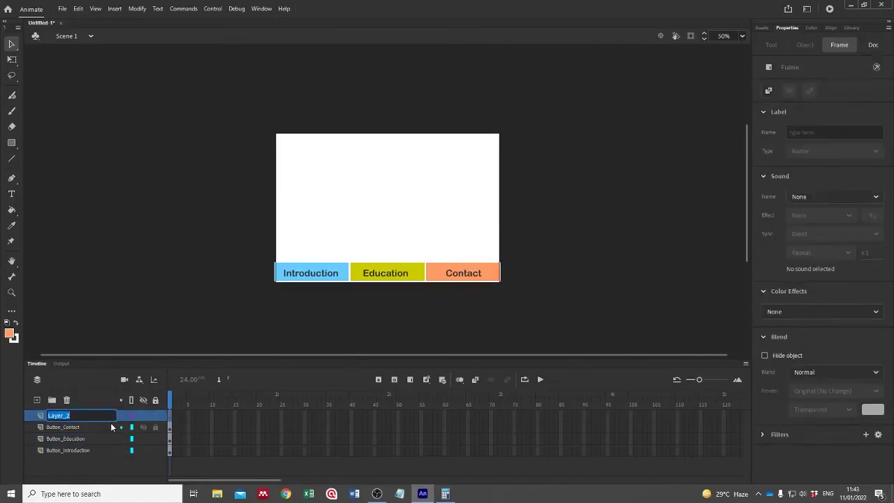
pyautogui.write('Title_Page')
pyautogui.click(139, 218)
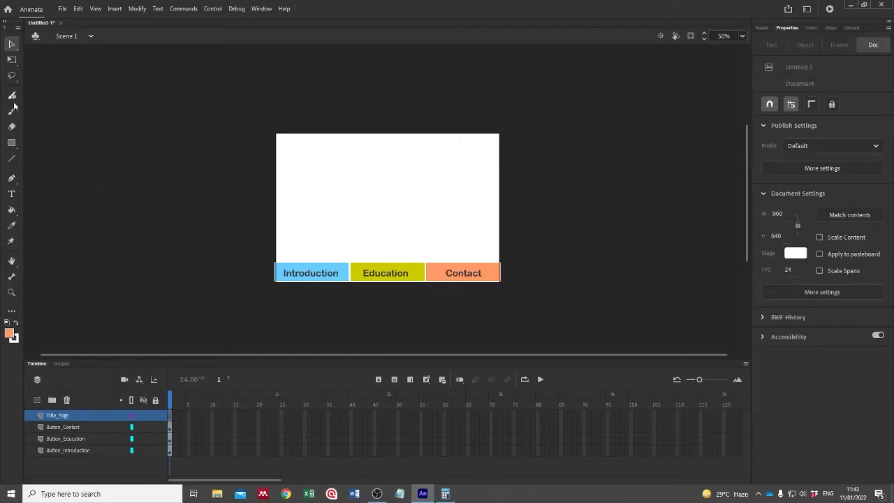
# Lock the button layers and add the title "INTRODUCTION" in a text box about 662 px wide near the stage's upper edge.
pyautogui.click(12, 193)
pyautogui.moveTo(330, 143); pyautogui.dragTo(484, 186)
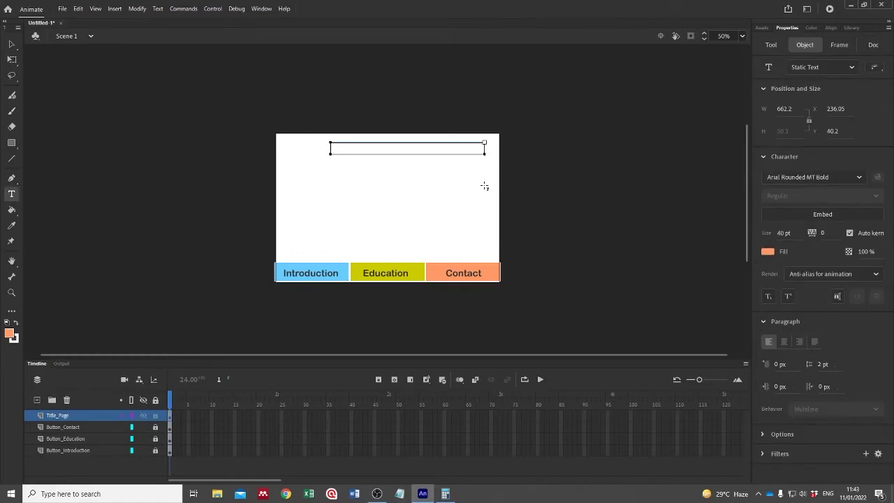
pyautogui.write('INTRODUCTION')
# Colour the INTRODUCTION title with the light blue sampled from the Introduction button and right-align its text.
pyautogui.hotkey('ctrl', 'a')
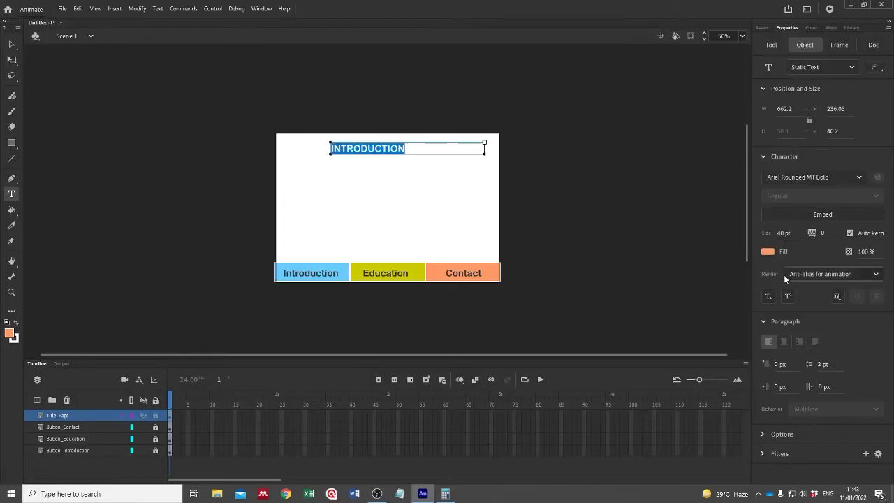
pyautogui.click(767, 253)
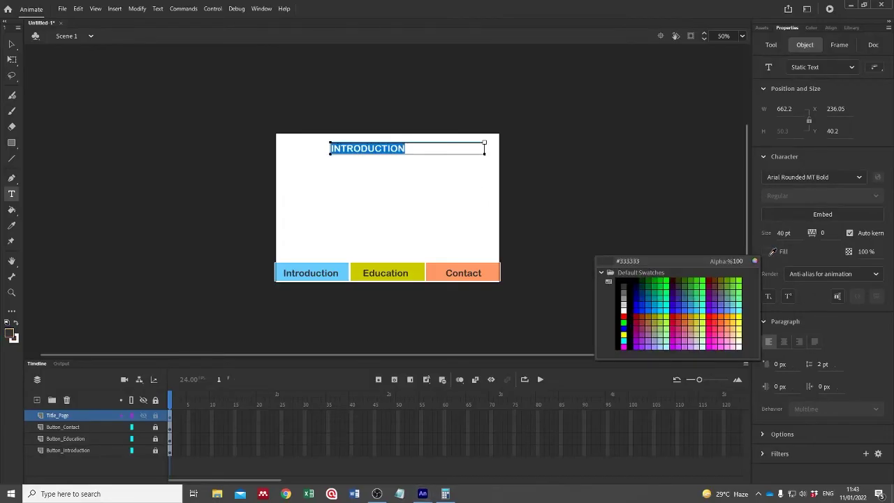
pyautogui.click(345, 270)
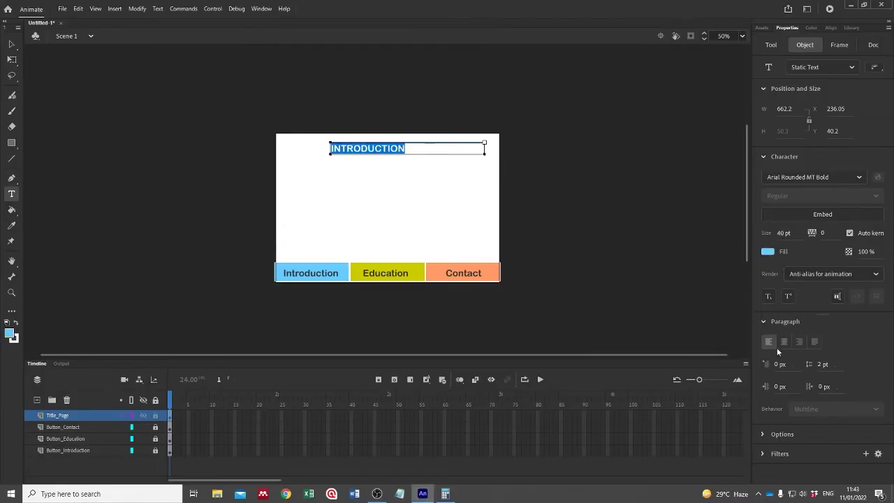
pyautogui.click(800, 341)
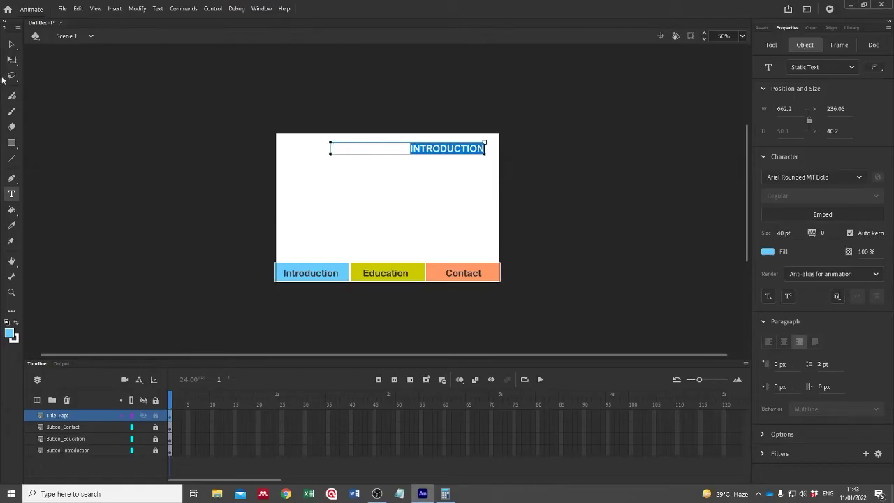
# Move the INTRODUCTION title slightly lower on the stage.
pyautogui.click(11, 44)
pyautogui.click(502, 183)
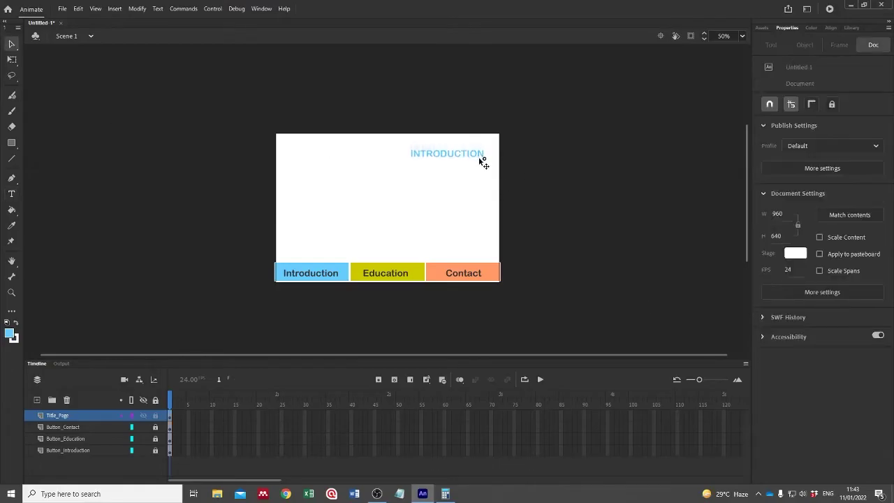
pyautogui.moveTo(481, 154); pyautogui.dragTo(488, 167)
pyautogui.click(487, 168)
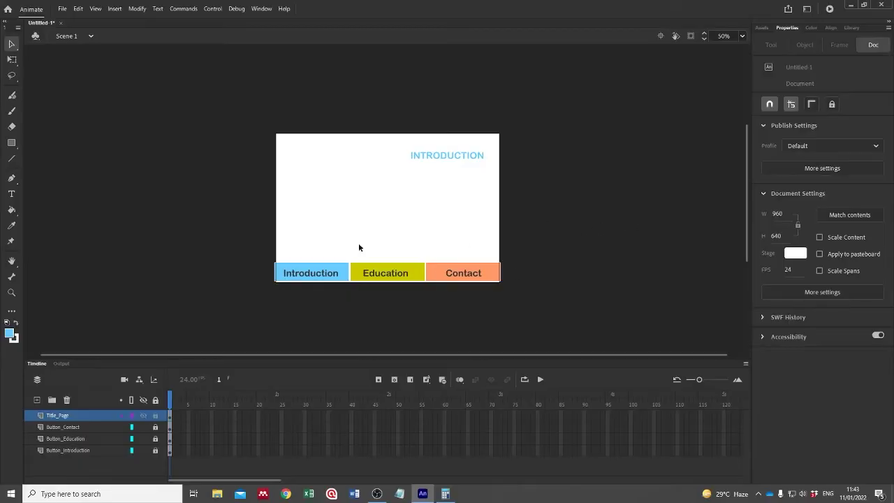
# Add a new layer above Title_Page and name it Copywriting.
pyautogui.click(38, 400)
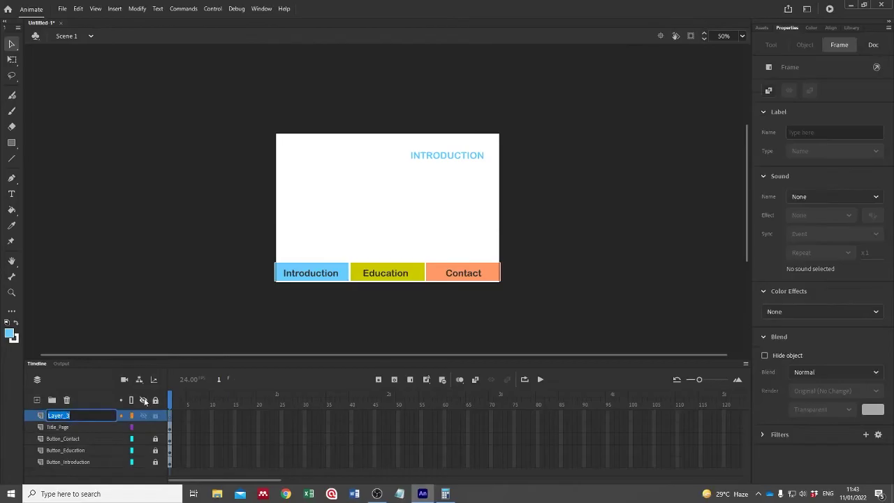
pyautogui.press('BackSpace')
pyautogui.write('Copywriting')
pyautogui.press('Return')
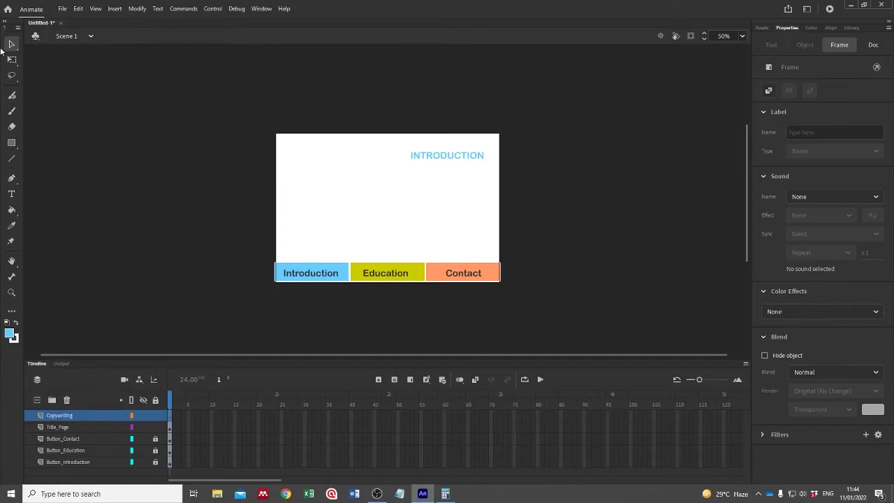
# Add the text "Name" with fill #333333 in a text box about 350 px wide, below and to the left of the INTRODUCTION title.
pyautogui.click(12, 194)
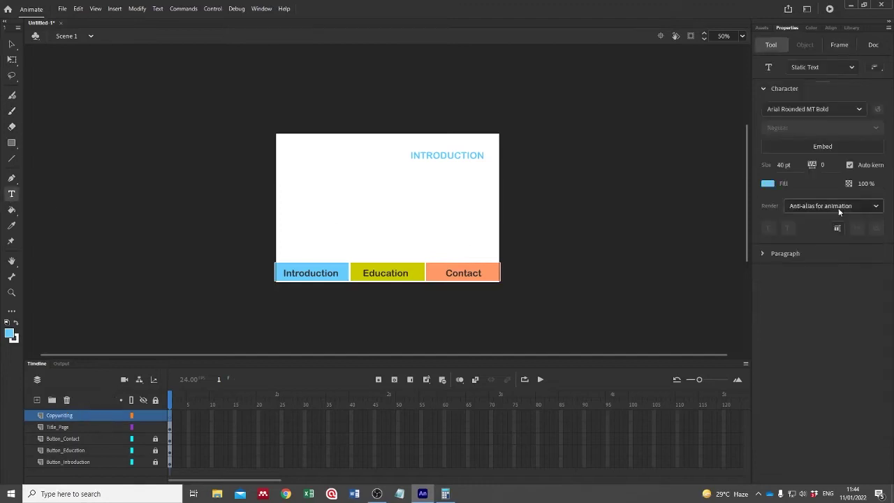
pyautogui.click(767, 184)
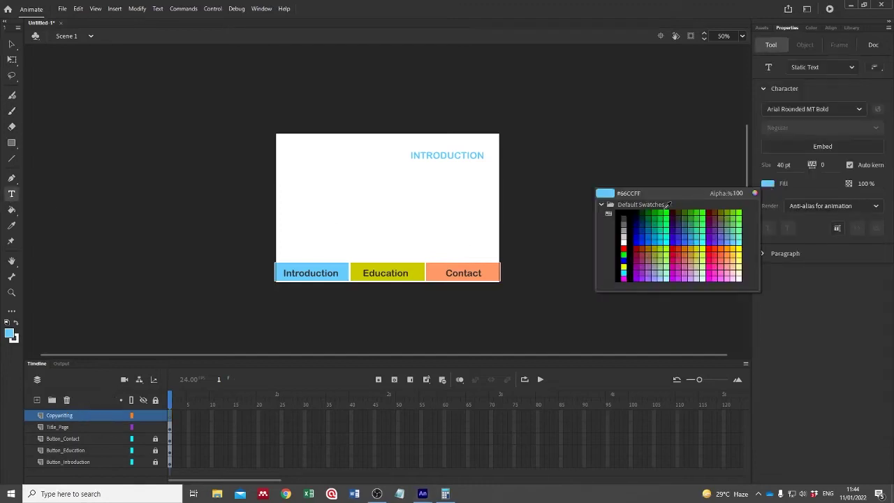
pyautogui.click(627, 219)
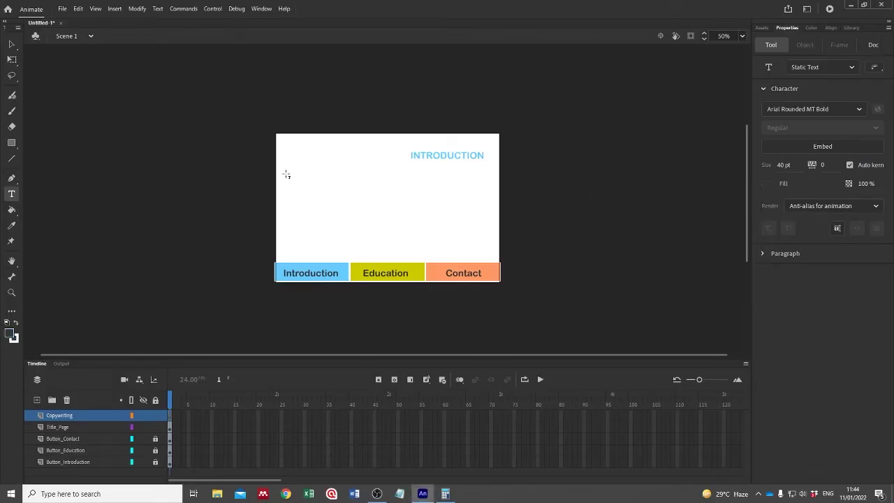
pyautogui.moveTo(287, 173); pyautogui.dragTo(367, 181)
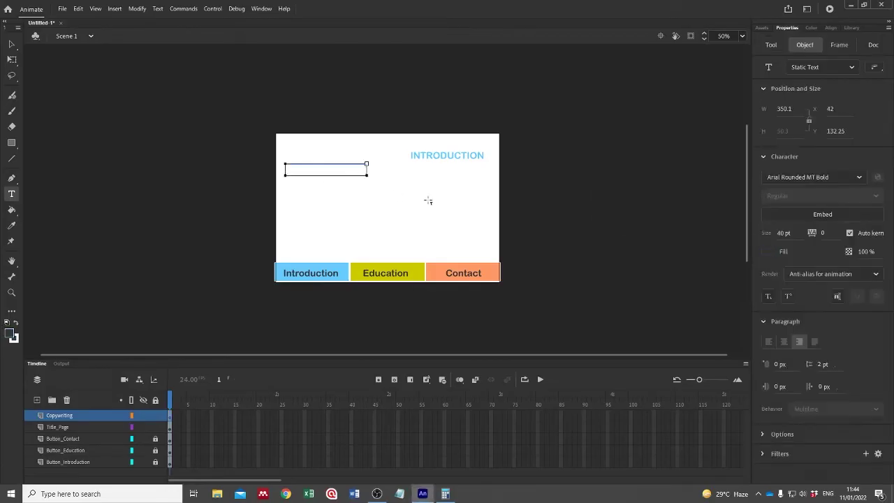
pyautogui.write('Name')
# Format the Name text as 30 pt and left-aligned, and move it to about X 94, Y 176.
pyautogui.hotkey('ctrl', 'a')
pyautogui.click(779, 234)
pyautogui.press('Return')
pyautogui.click(769, 344)
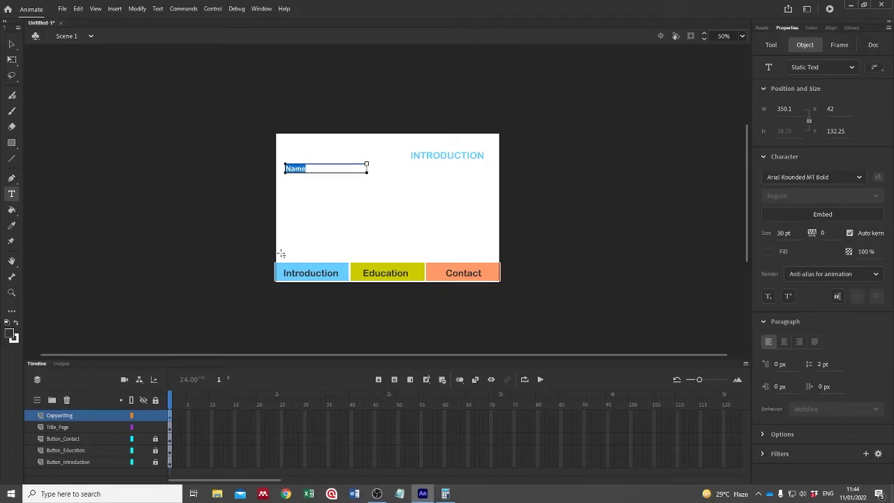
pyautogui.click(296, 178)
pyautogui.click(11, 44)
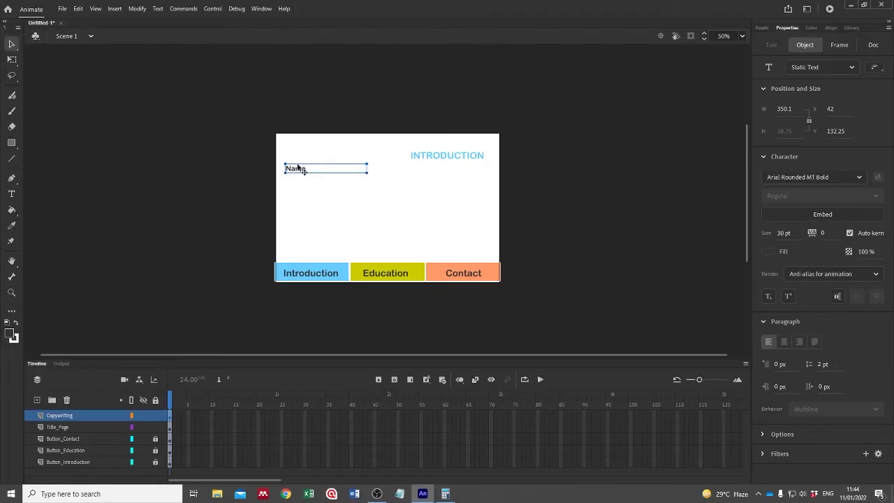
pyautogui.moveTo(297, 167); pyautogui.dragTo(309, 178)
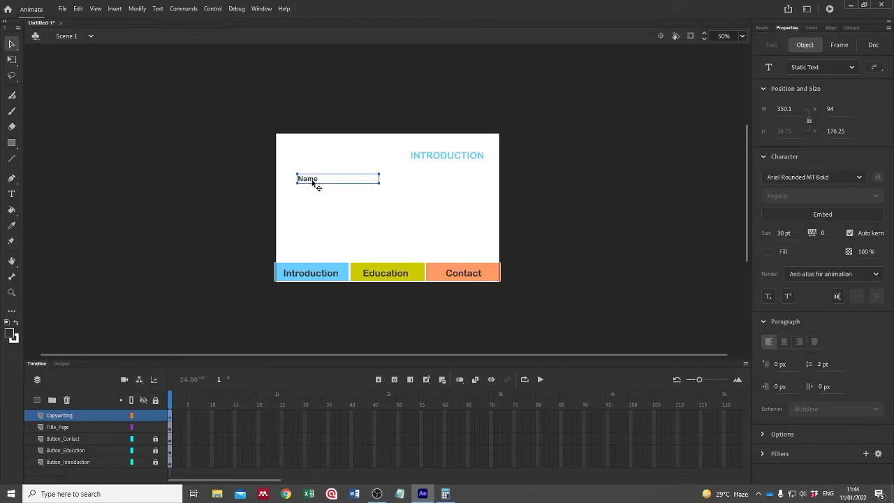
# Duplicate the Name text directly below at about Y 232 and change the copy to "Programme".
pyautogui.moveTo(312, 182); pyautogui.dragTo(315, 197)
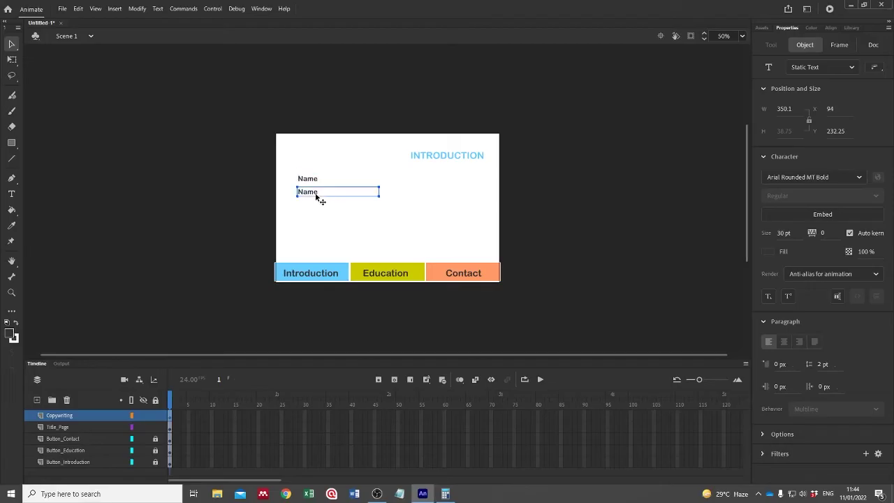
pyautogui.doubleClick(315, 197)
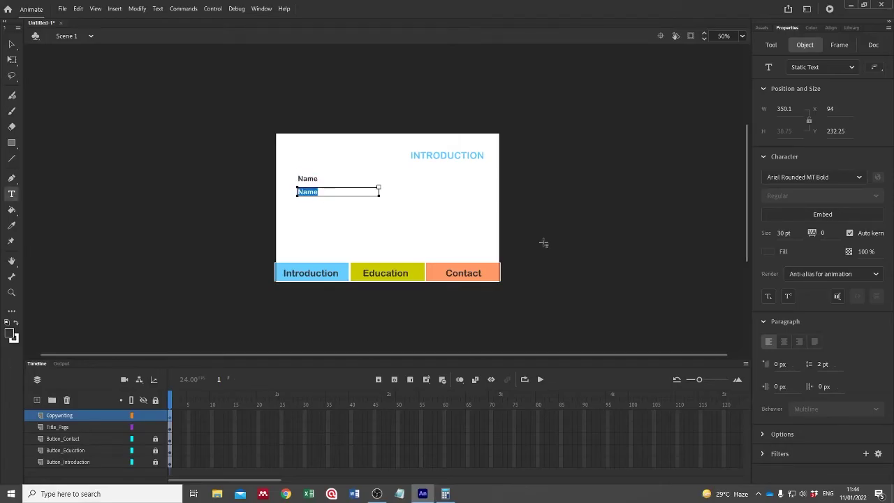
pyautogui.write('Programm')
pyautogui.click(11, 44)
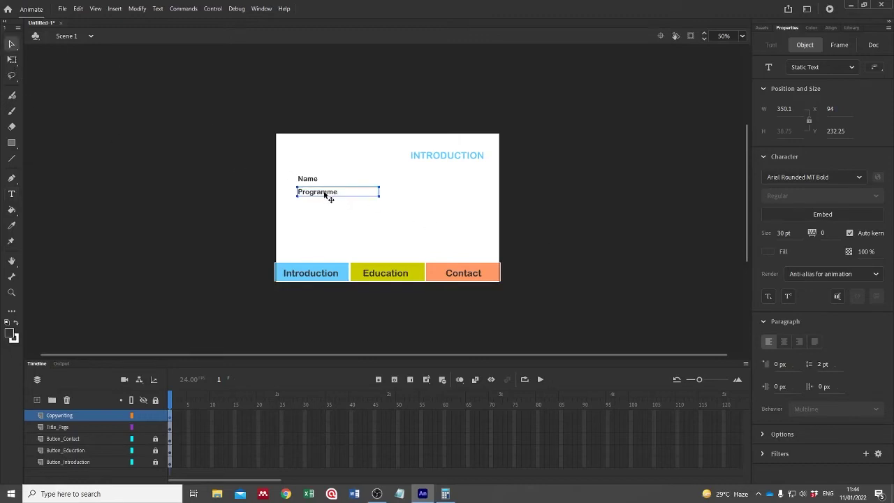
# Duplicate the Programme text directly below at about Y 288 and change the copy to "Group".
pyautogui.moveTo(325, 195); pyautogui.dragTo(332, 206)
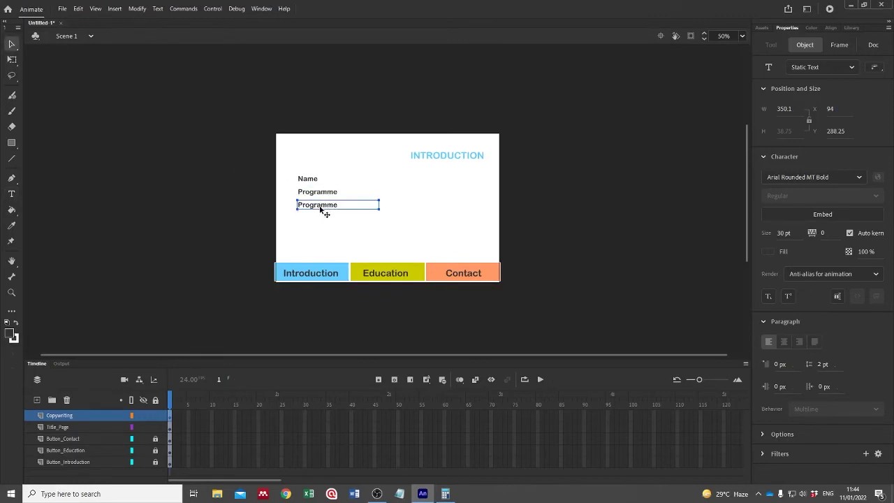
pyautogui.doubleClick(323, 208)
pyautogui.doubleClick(321, 205)
pyautogui.write('Group')
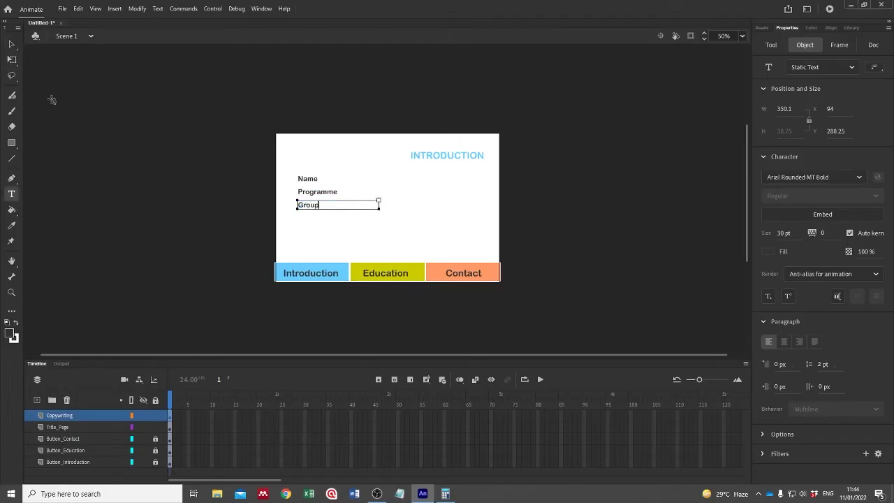
pyautogui.click(11, 44)
pyautogui.click(377, 312)
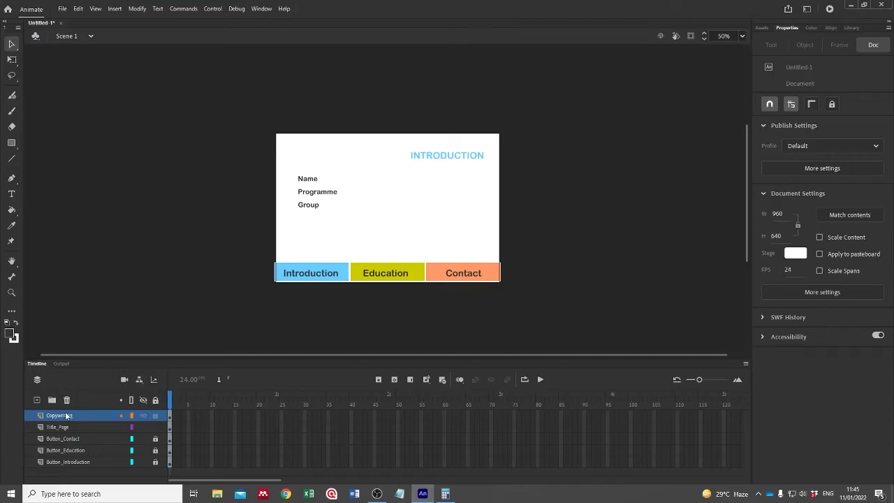
# Add a new layer above Copywriting and name it Picture.
pyautogui.click(38, 400)
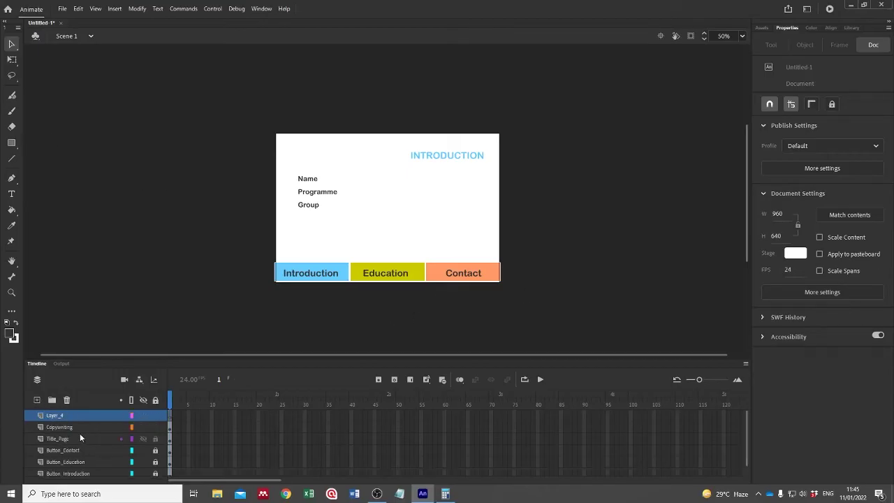
pyautogui.doubleClick(55, 414)
pyautogui.write('F')
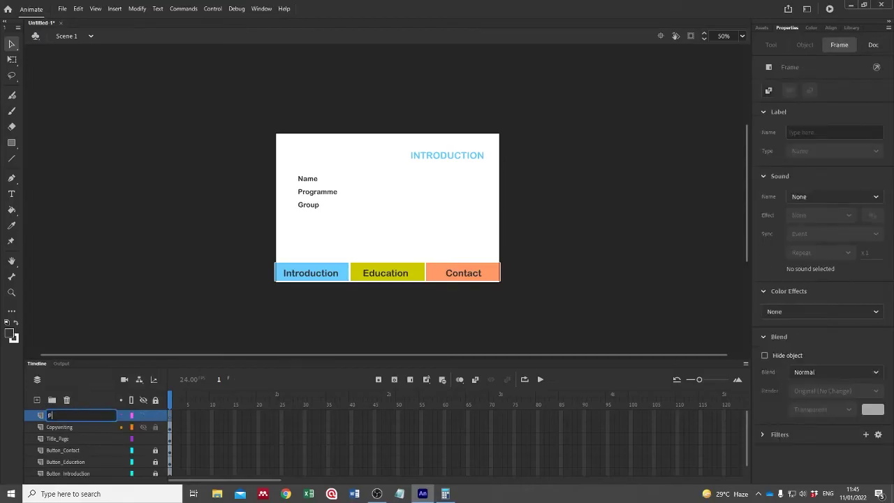
pyautogui.write('icture')
pyautogui.click(216, 200)
# Draw an upright rectangle with a mid-grey fill below the INTRODUCTION title as a picture placeholder.
pyautogui.click(11, 143)
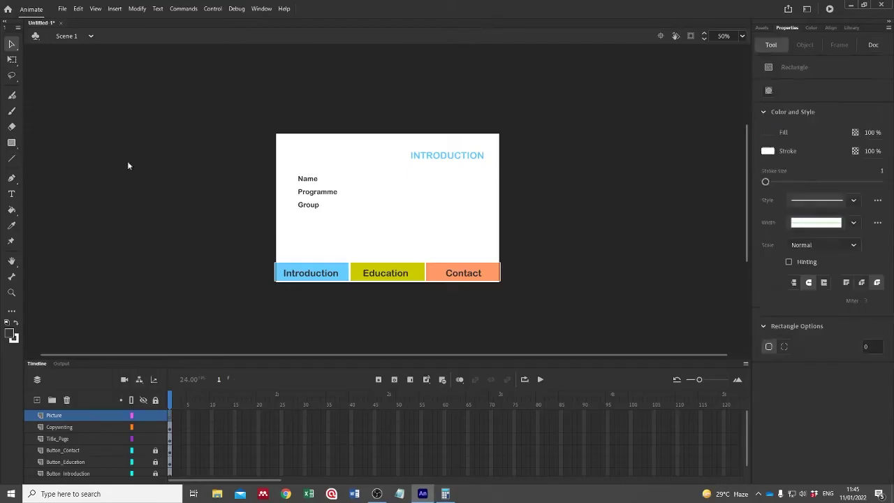
pyautogui.click(769, 132)
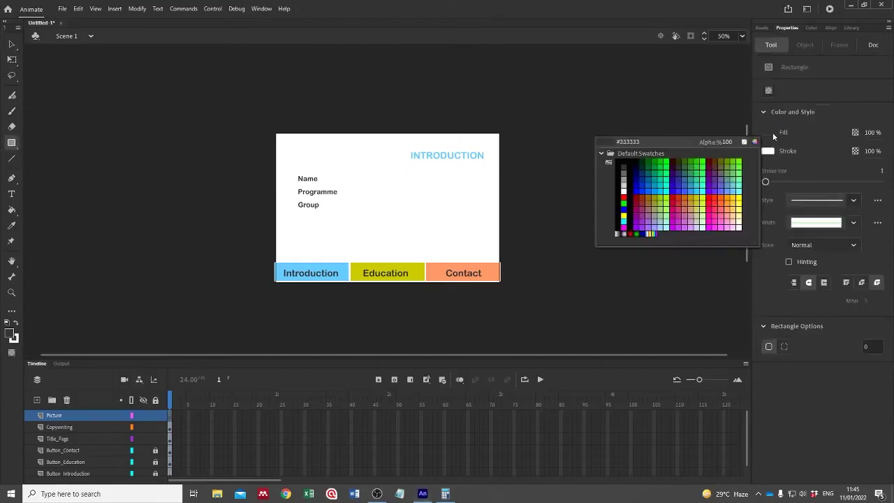
pyautogui.click(626, 175)
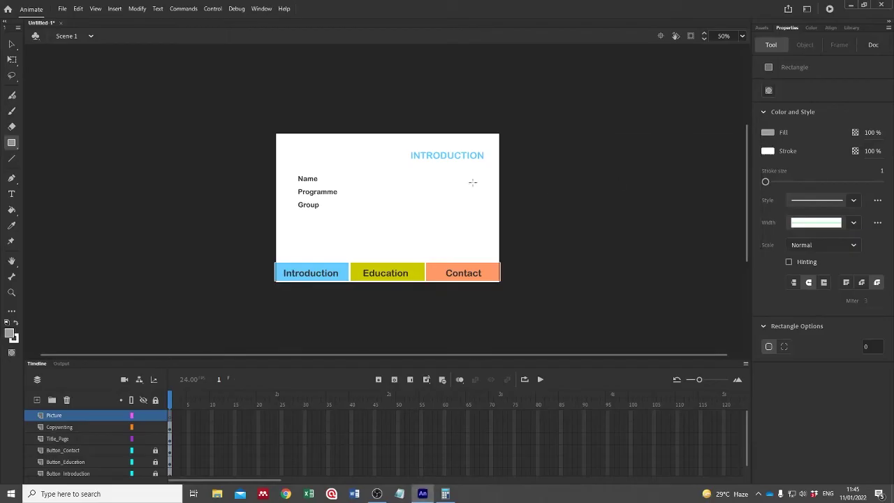
pyautogui.moveTo(433, 169)
pyautogui.mouseDown()
pyautogui.moveTo(484, 249)
pyautogui.moveTo(485, 238)
pyautogui.mouseUp()
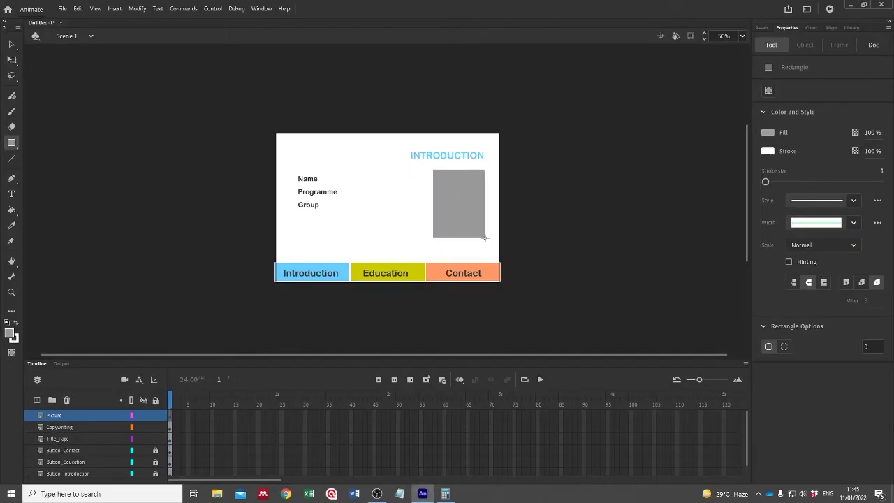
pyautogui.click(11, 44)
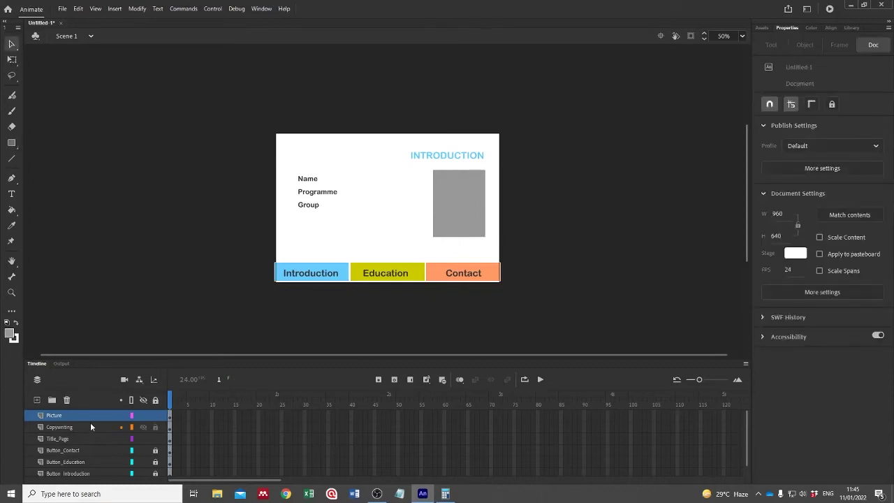
# Lock the Copywriting and Title_Page layers and add the centred text "Picture" in a box about 138 px wide on the grey rectangle.
pyautogui.moveTo(155, 427); pyautogui.dragTo(157, 458)
pyautogui.click(11, 193)
pyautogui.moveTo(444, 182); pyautogui.dragTo(477, 186)
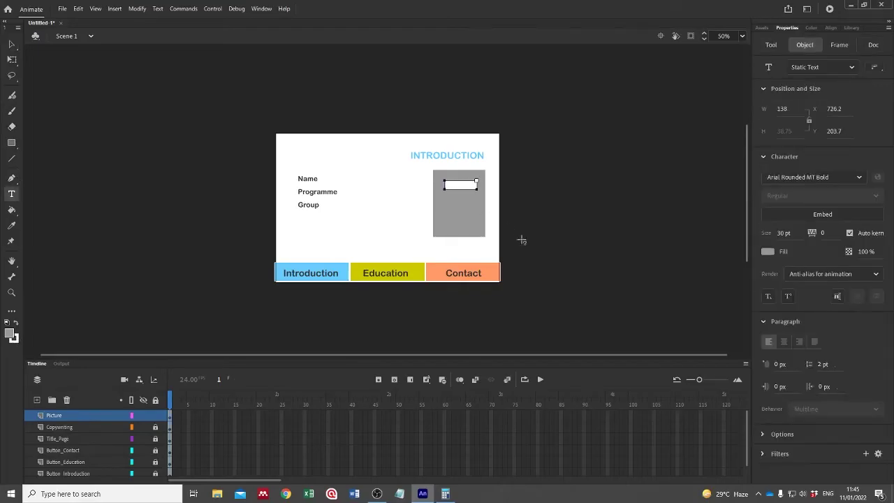
pyautogui.write('Picture')
pyautogui.hotkey('ctrl', 'a')
pyautogui.click(783, 341)
pyautogui.click(11, 44)
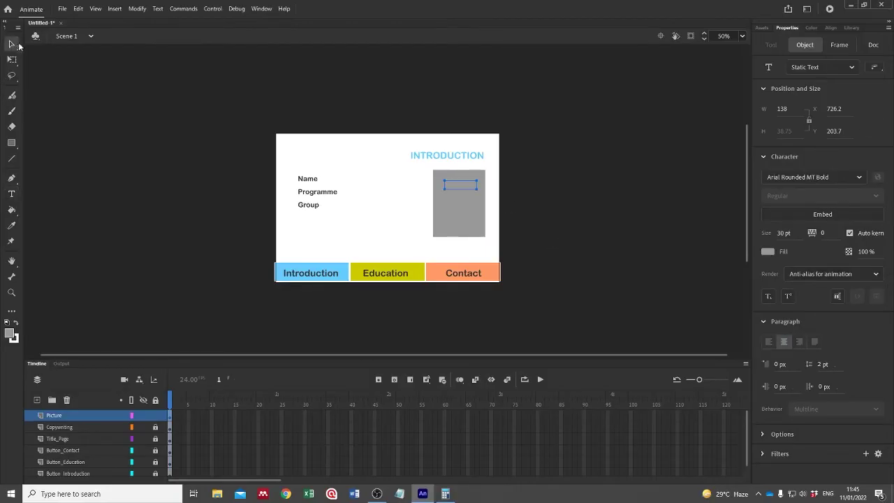
# Colour the Picture text white and move it to the middle of the grey rectangle.
pyautogui.click(768, 251)
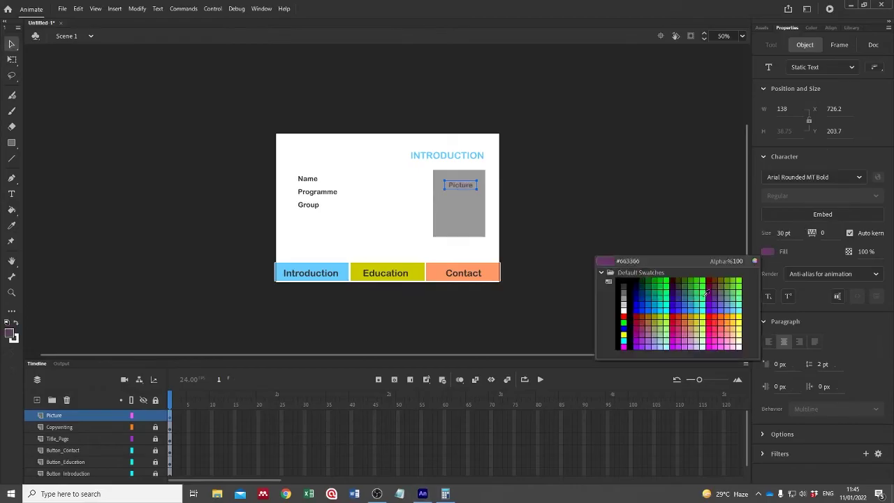
pyautogui.click(625, 307)
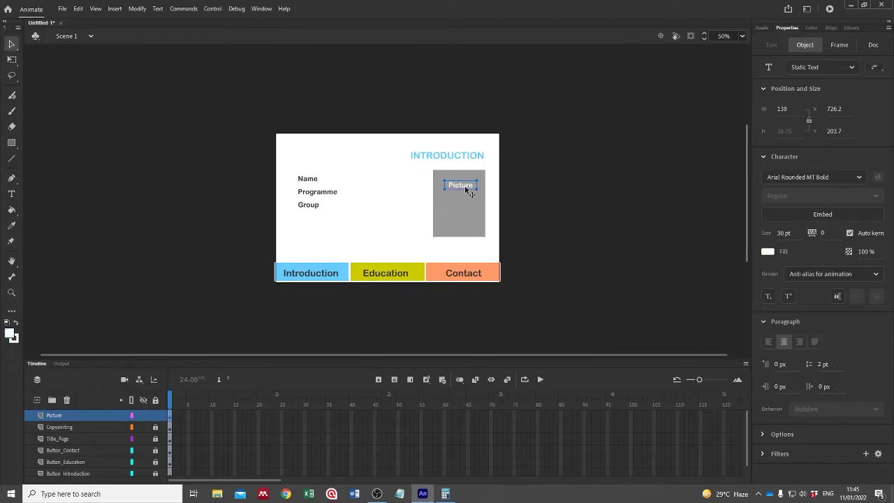
pyautogui.moveTo(465, 186); pyautogui.dragTo(464, 210)
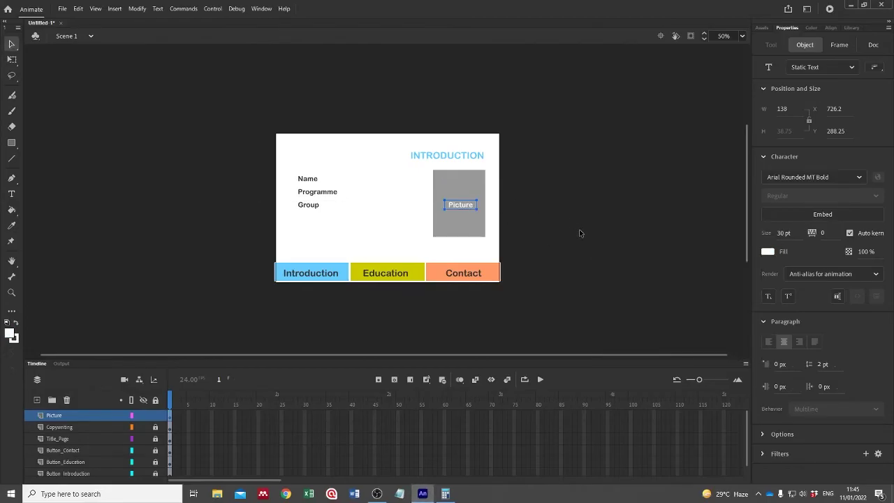
pyautogui.click(552, 234)
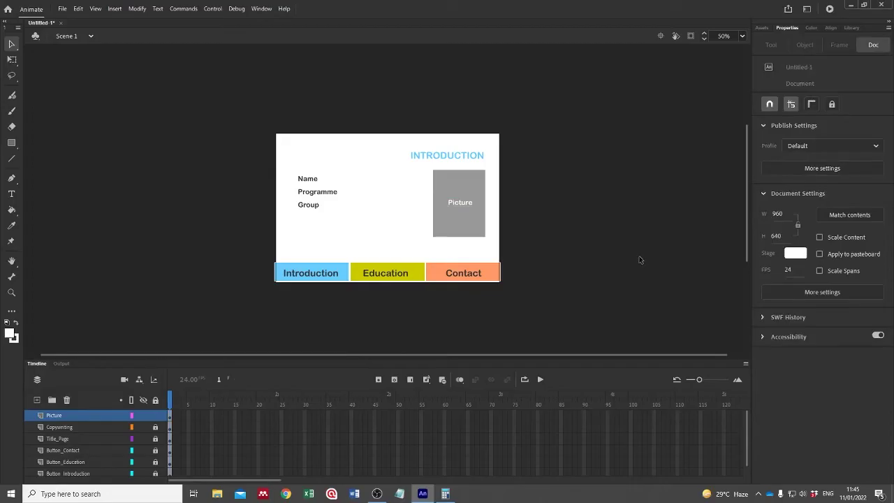
# Save the document as Profile in the Week 14_Interactivity folder.
pyautogui.hotkey('ctrl', 's')
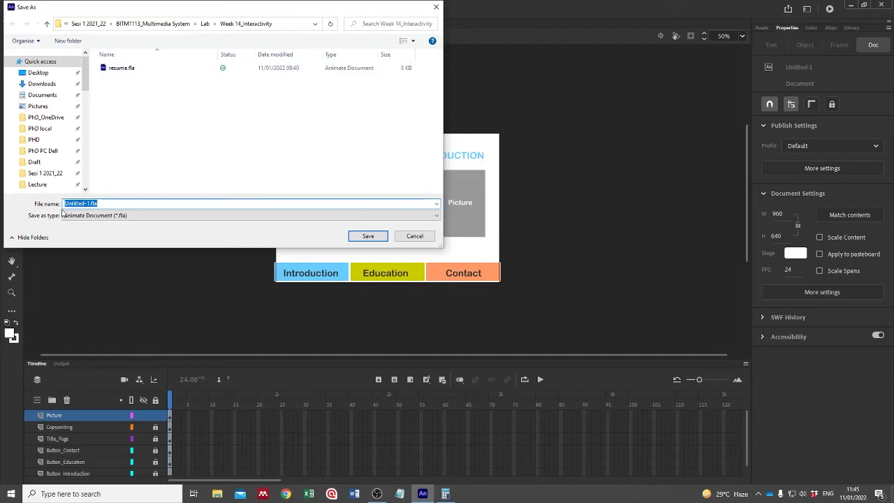
pyautogui.write('Pr')
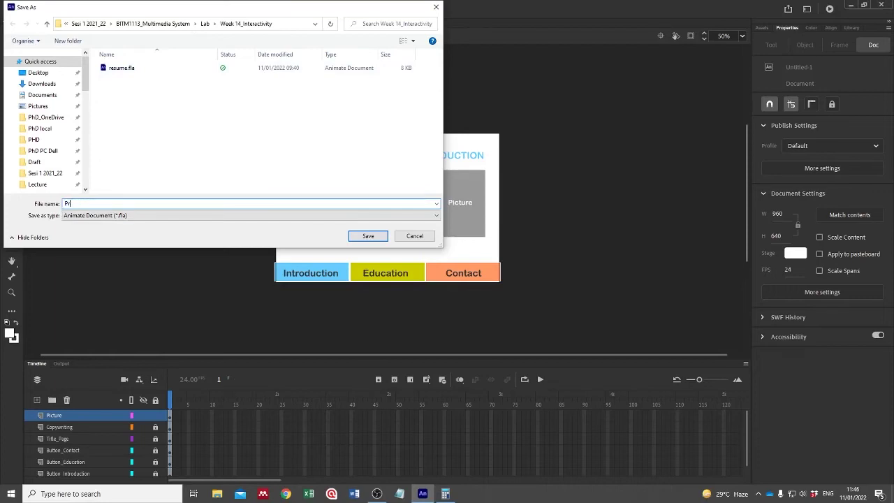
pyautogui.write('ofile')
pyautogui.press('Return')
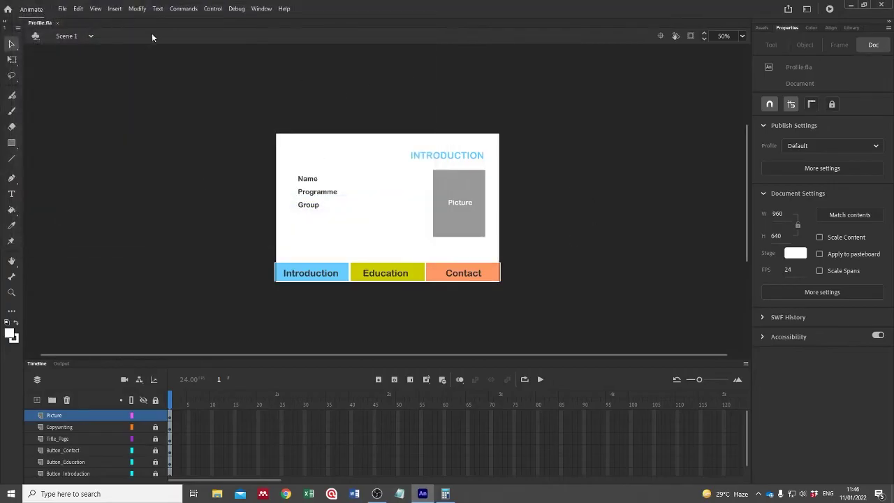
# Show the document's scene list and rename Scene 1 as Introduction.
pyautogui.click(90, 36)
pyautogui.click(259, 10)
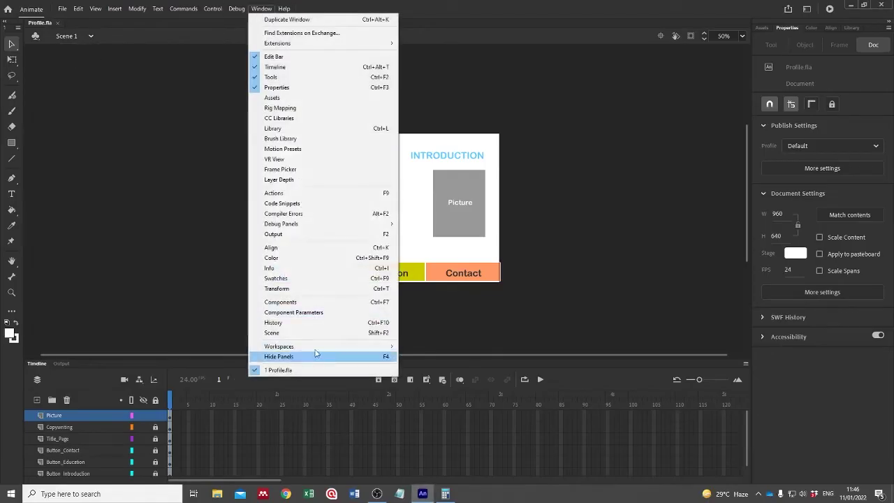
pyautogui.click(311, 332)
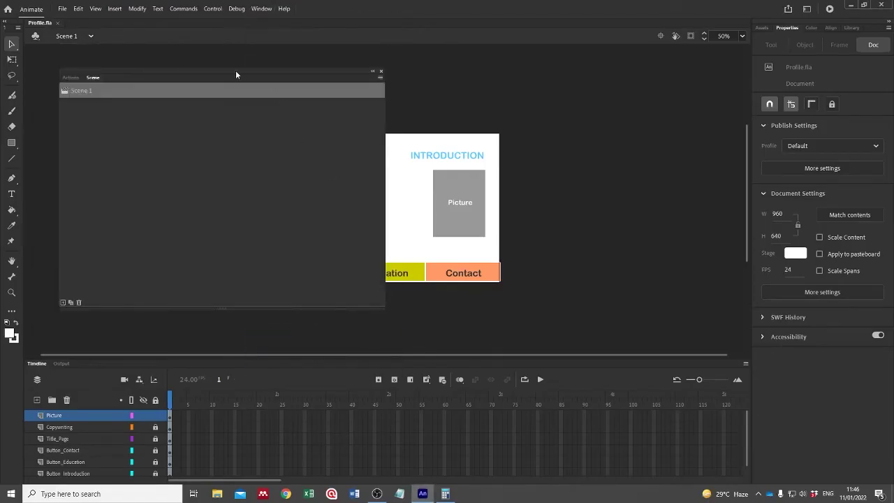
pyautogui.moveTo(236, 73); pyautogui.dragTo(671, 96)
pyautogui.doubleClick(518, 112)
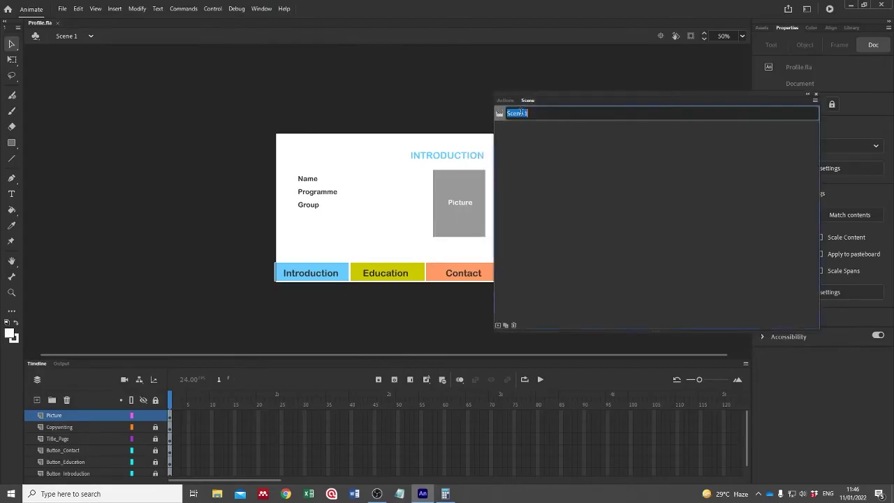
pyautogui.write('Introdu')
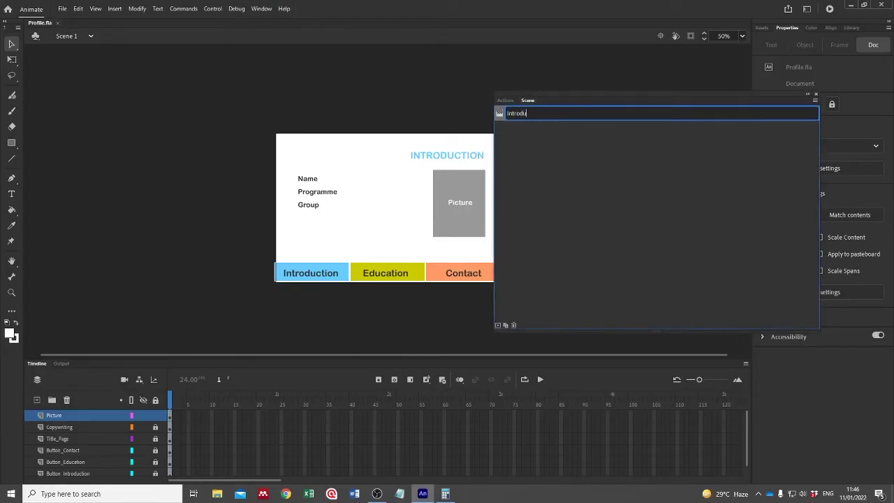
pyautogui.write('ction')
pyautogui.press('Return')
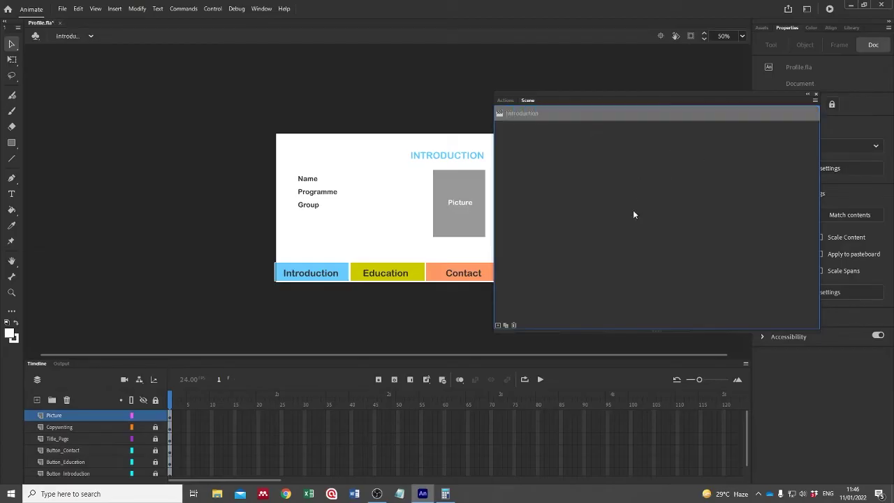
# Duplicate the Introduction scene and name the copy Education.
pyautogui.click(505, 324)
pyautogui.doubleClick(529, 131)
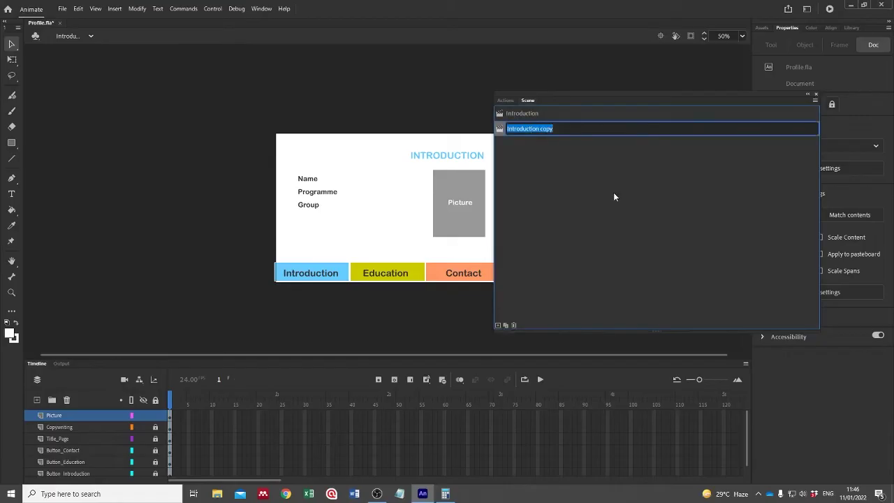
pyautogui.write('Education')
pyautogui.press('Return')
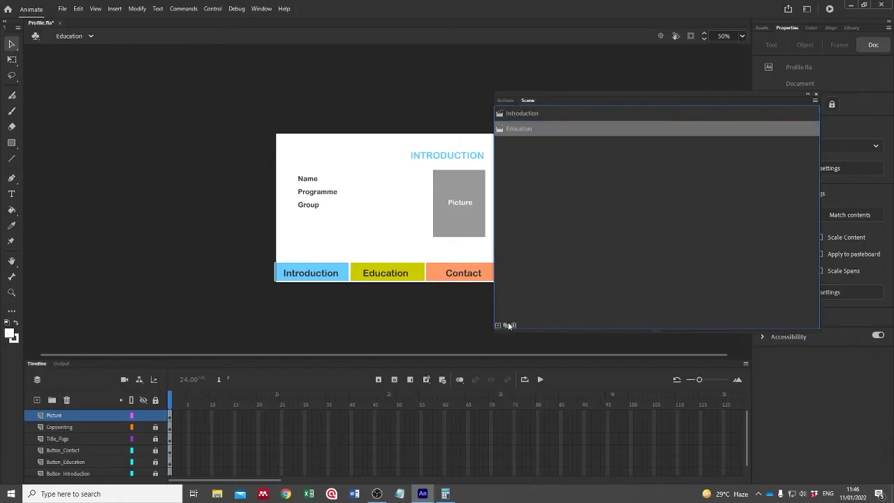
# Duplicate the Education scene, name the copy Contact, and close the scene list.
pyautogui.click(505, 324)
pyautogui.doubleClick(529, 143)
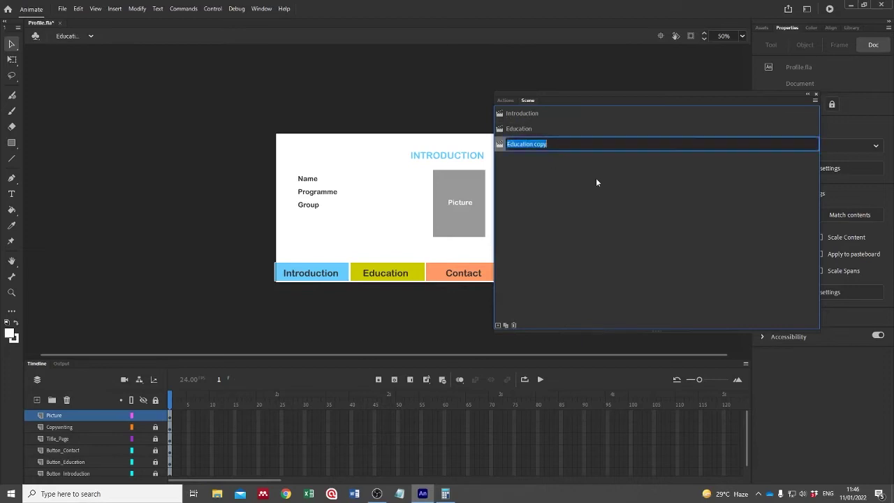
pyautogui.write('Contact')
pyautogui.press('Return')
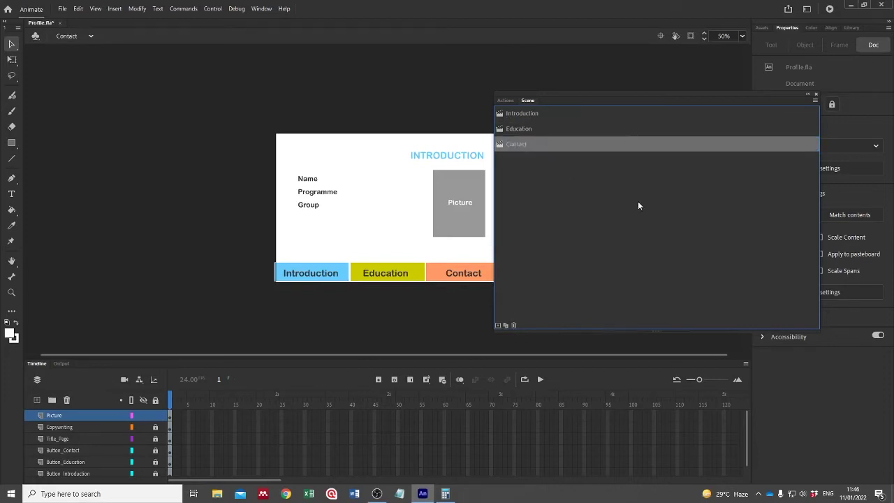
pyautogui.click(815, 93)
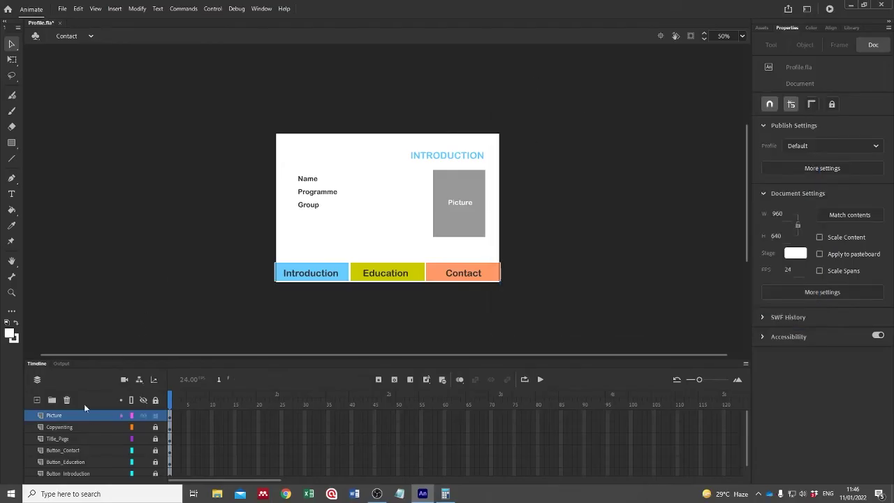
# Go to the Introduction scene and add a layer named Actions above the Picture layer.
pyautogui.click(81, 38)
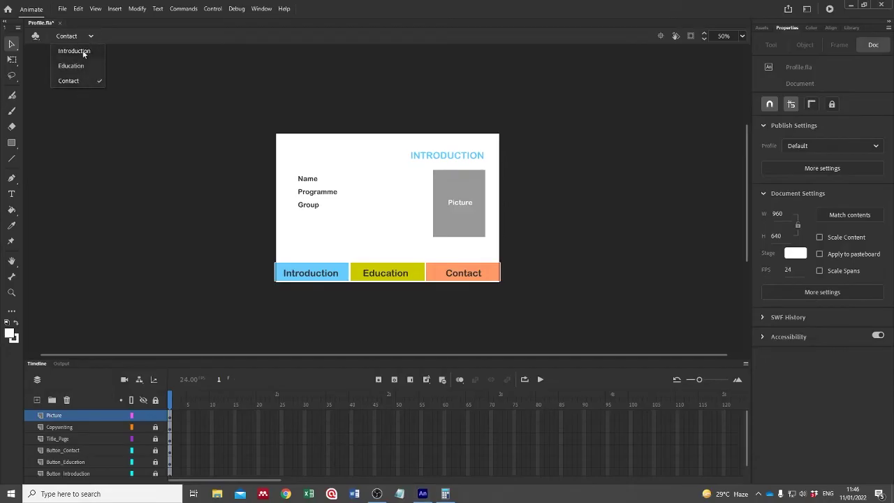
pyautogui.click(79, 52)
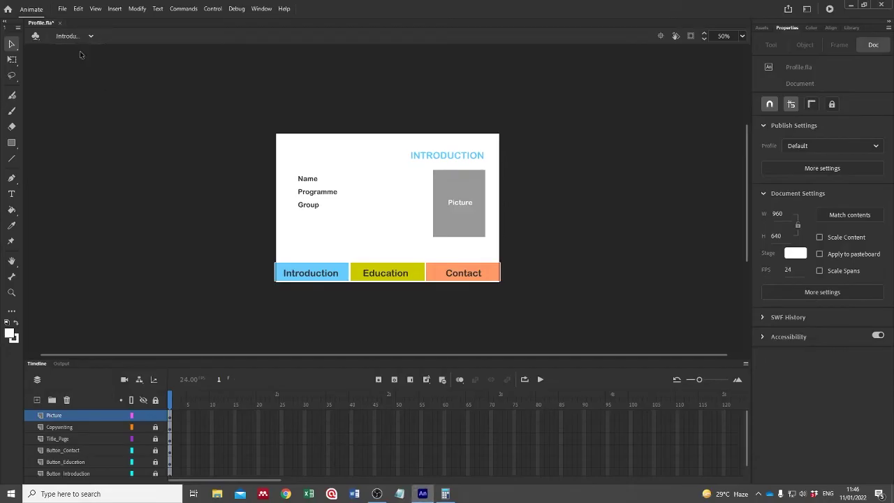
pyautogui.click(38, 403)
pyautogui.doubleClick(56, 414)
pyautogui.write('Ac')
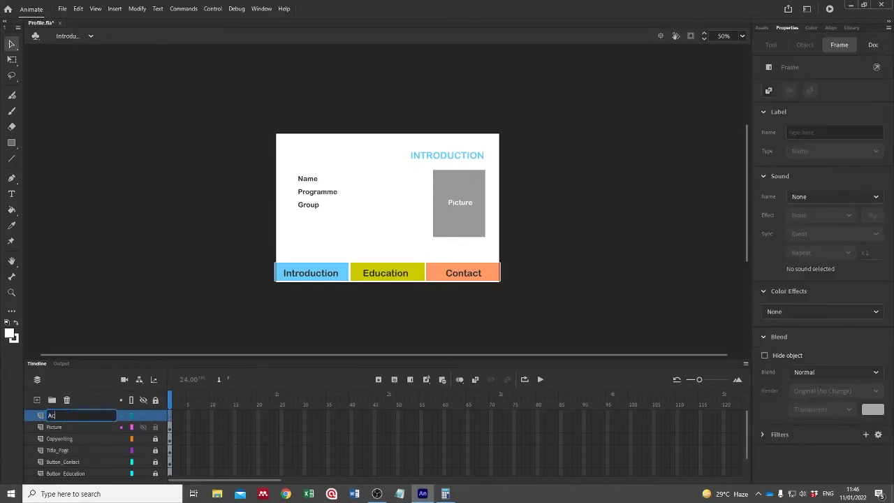
pyautogui.write('tions')
pyautogui.click(127, 331)
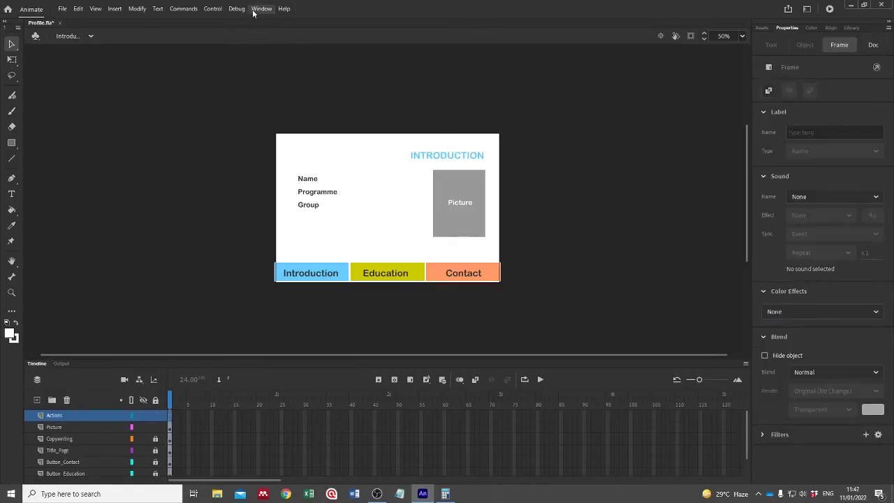
# Add the script stop(); to frame 1 of the Introduction scene's Actions layer and test the movie.
pyautogui.click(259, 9)
pyautogui.click(302, 190)
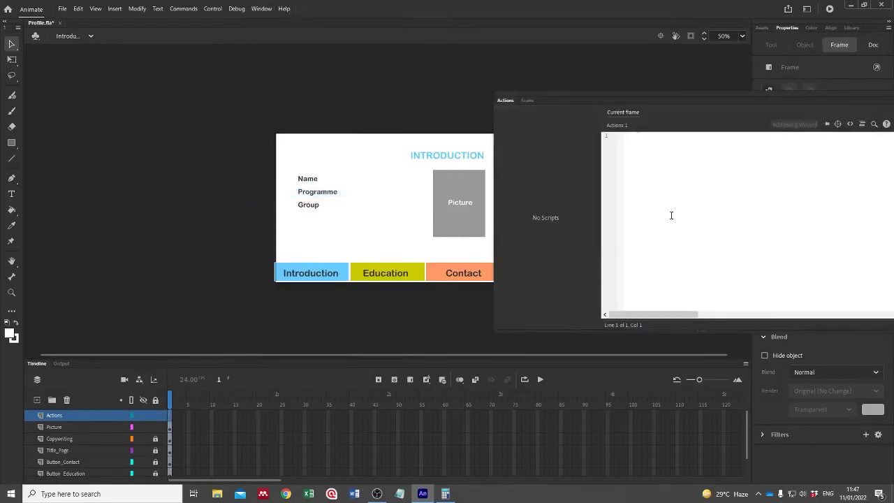
pyautogui.write('stop')
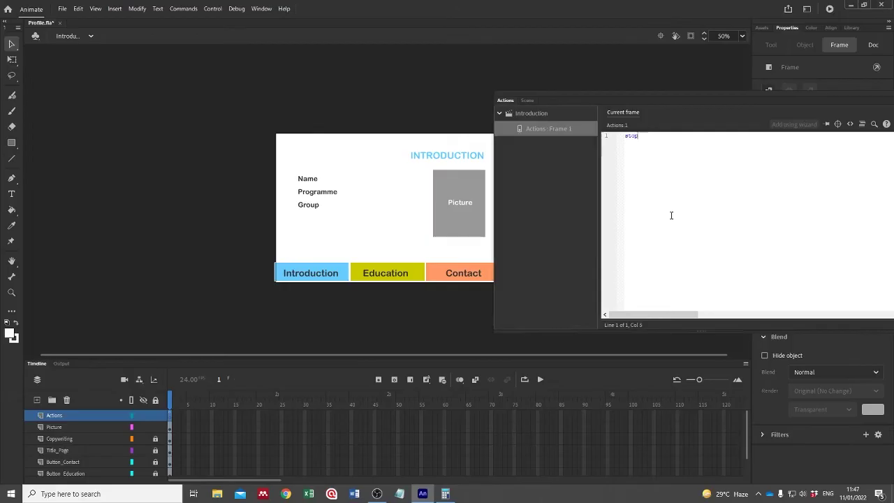
pyautogui.write('();')
pyautogui.moveTo(712, 91); pyautogui.dragTo(510, 87)
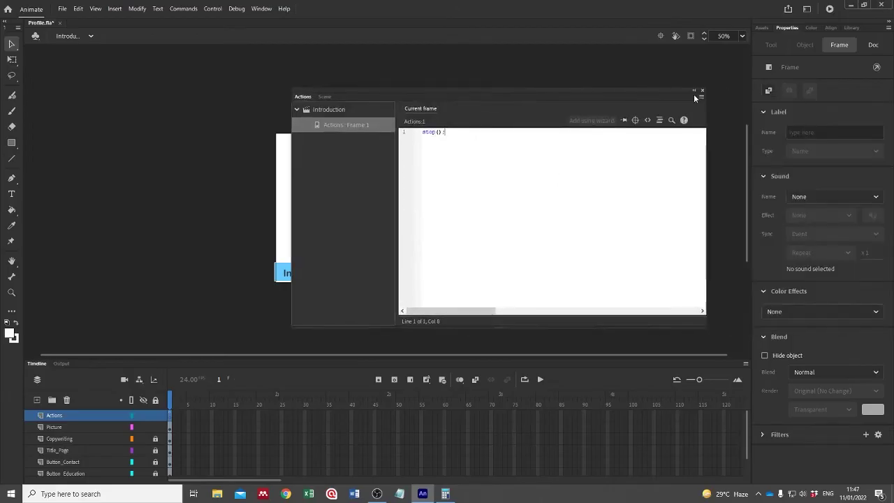
pyautogui.press('F9')
pyautogui.click(625, 180)
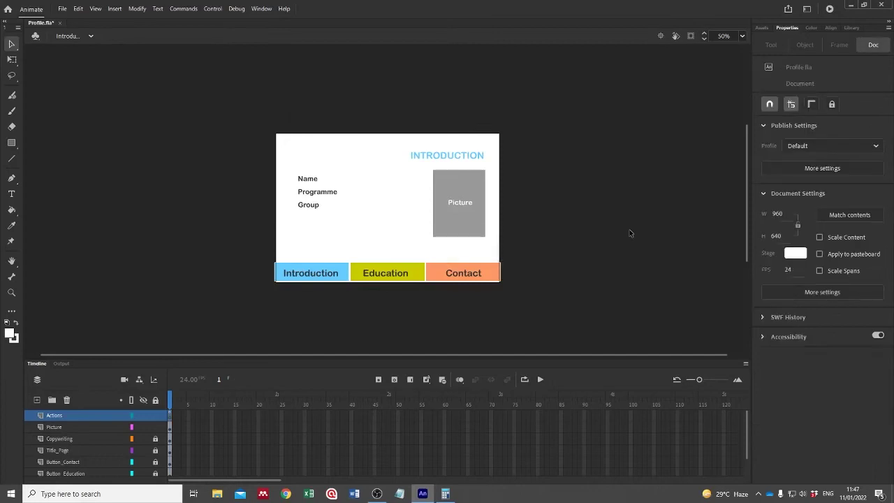
pyautogui.hotkey('ctrl', 'Return')
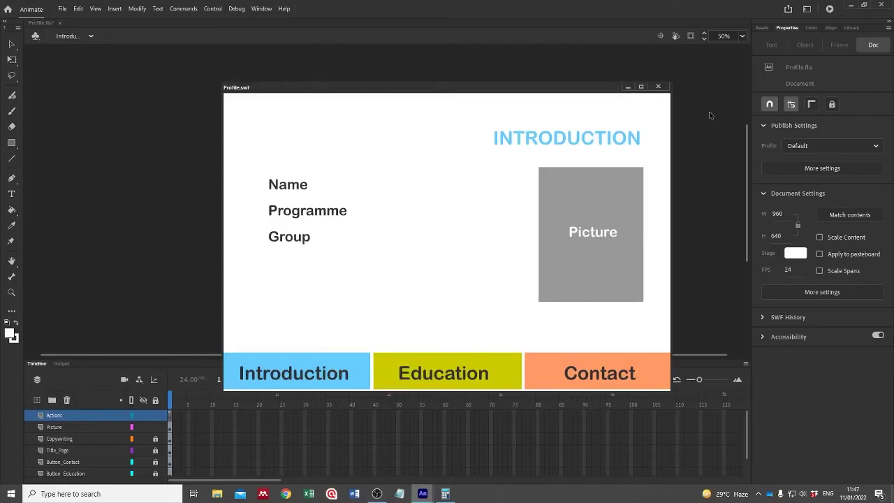
pyautogui.click(657, 86)
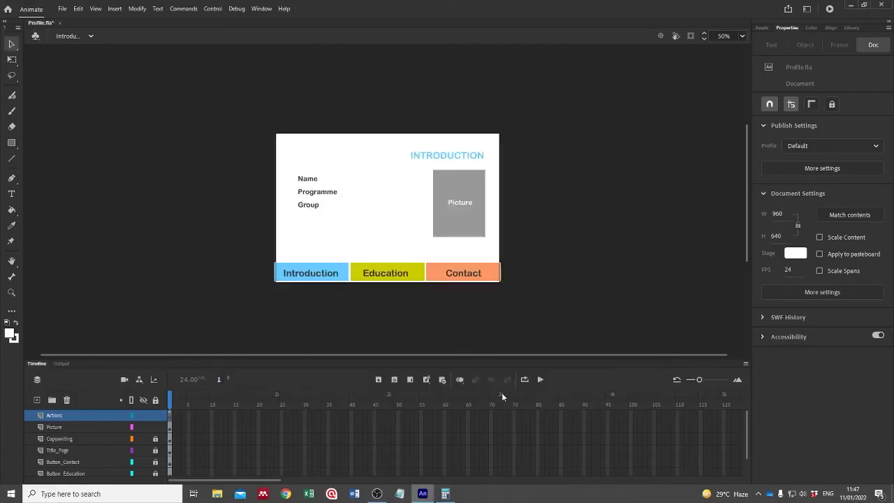
# Go to the Education scene and add a layer named Actions above the Picture layer.
pyautogui.click(75, 38)
pyautogui.click(79, 63)
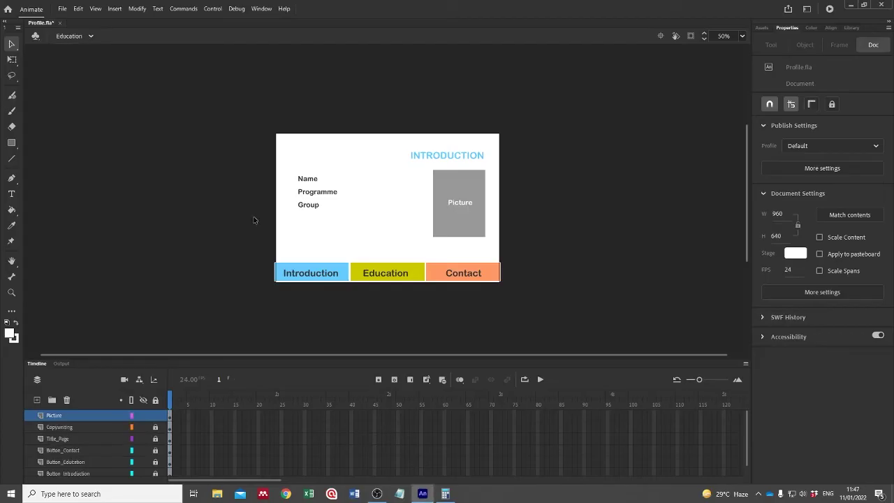
pyautogui.click(37, 399)
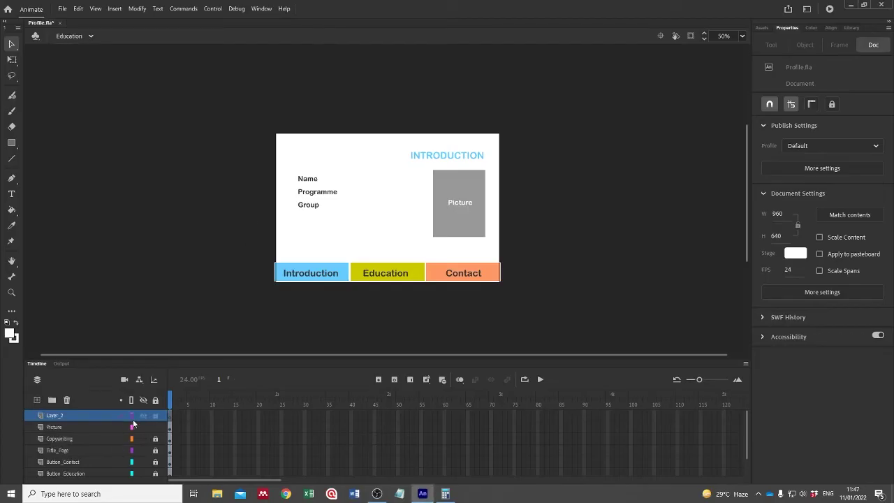
pyautogui.doubleClick(55, 416)
pyautogui.write('Actions')
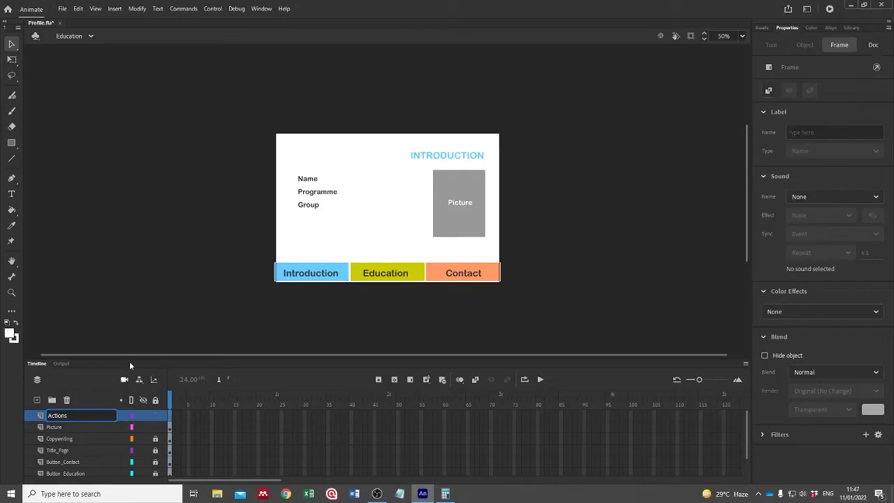
pyautogui.press('Return')
# Add the script stop(); to frame 1 of the Education scene's Actions layer.
pyautogui.click(172, 415)
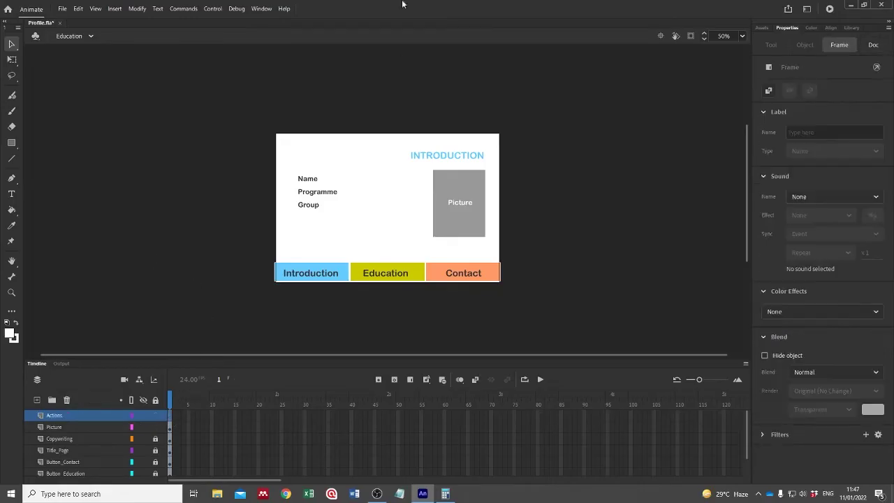
pyautogui.click(265, 9)
pyautogui.click(321, 199)
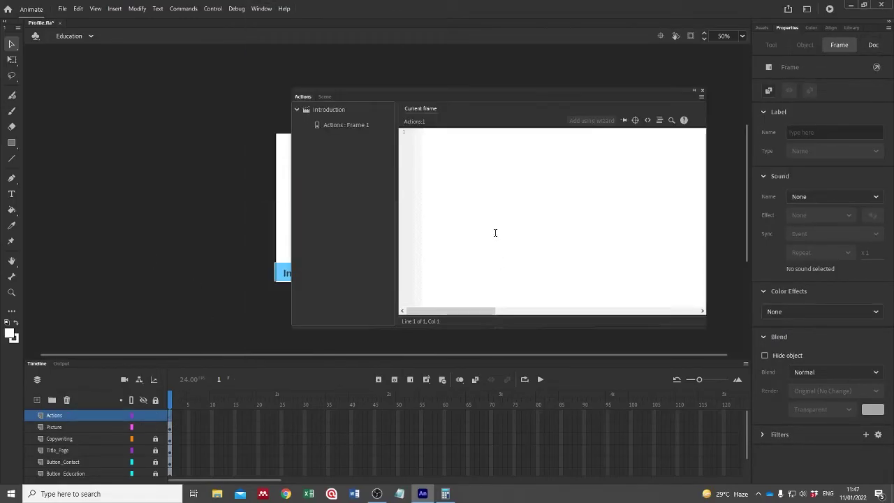
pyautogui.write('stop();')
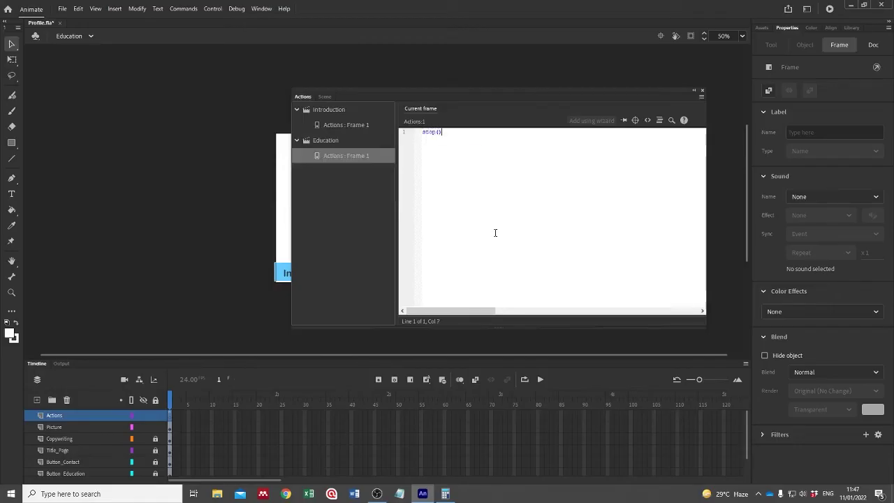
pyautogui.click(701, 91)
pyautogui.click(175, 255)
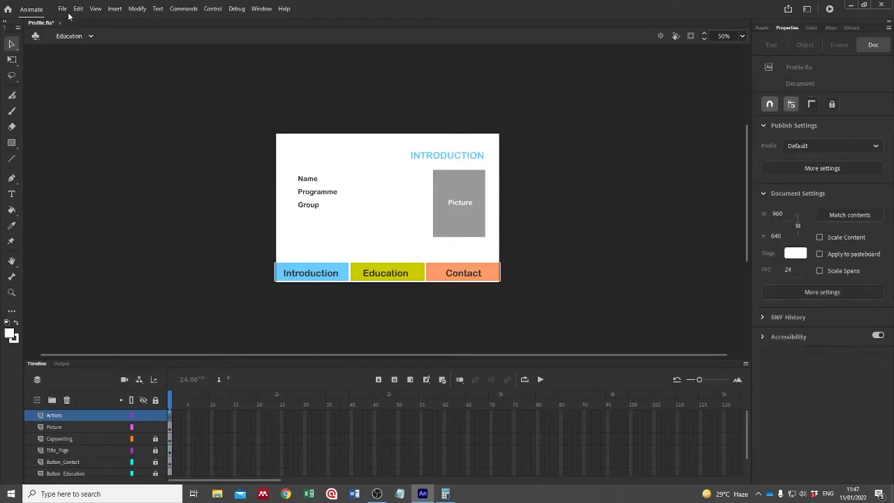
# In the Contact scene, add a new layer above Picture and give its frame 1 a stop script.
pyautogui.click(76, 35)
pyautogui.click(70, 80)
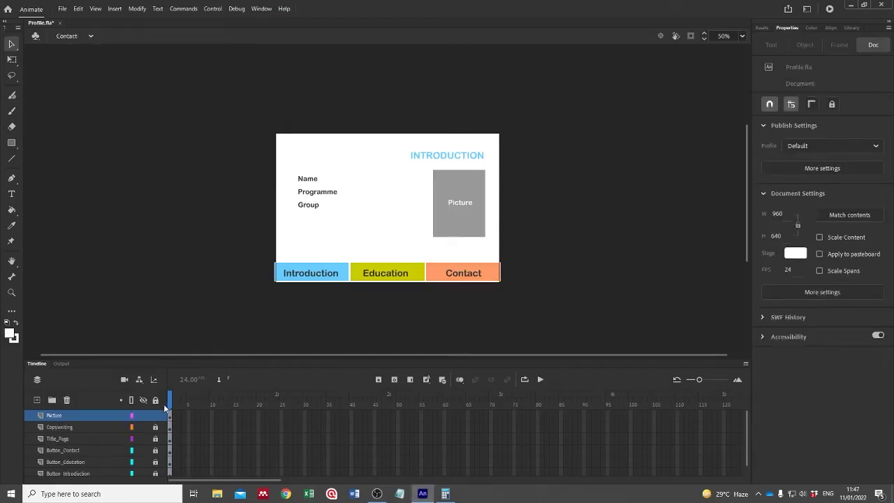
pyautogui.click(37, 401)
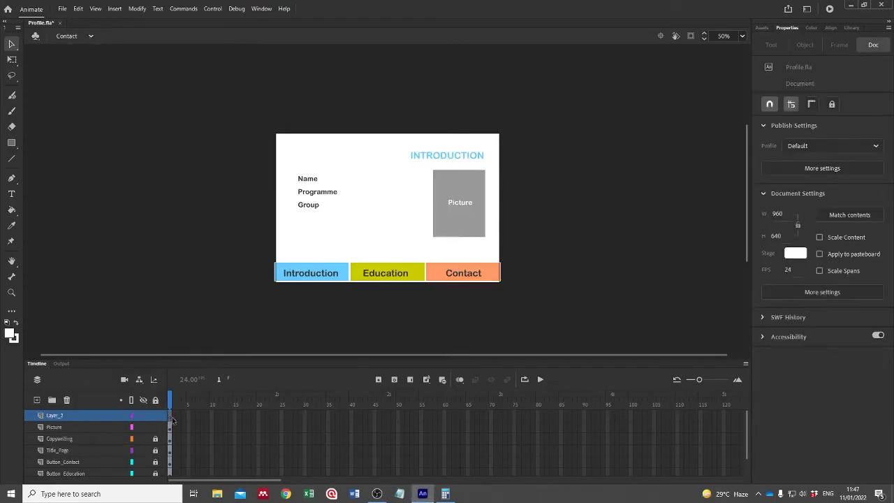
pyautogui.click(261, 9)
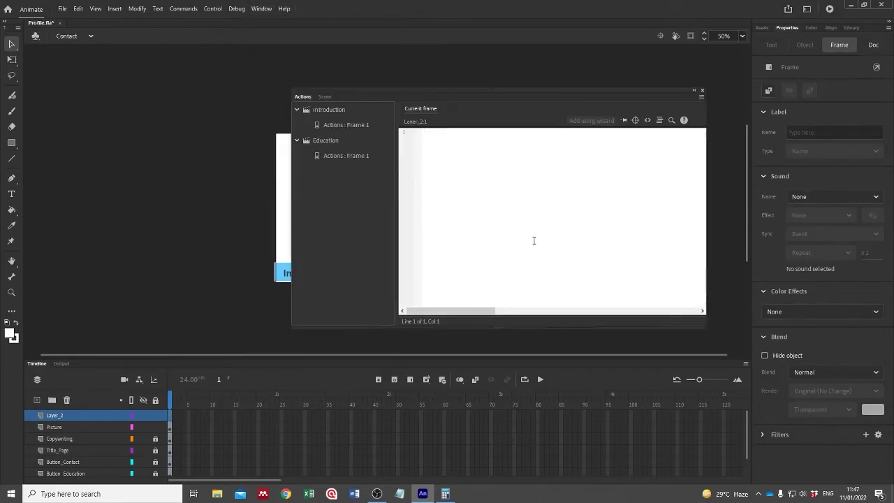
pyautogui.write('sti')
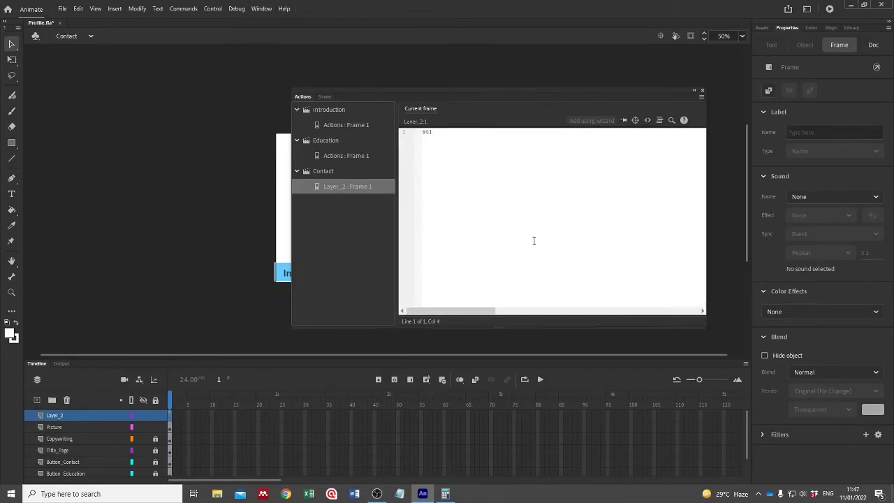
pyautogui.write('p(')
pyautogui.press('Return')
pyautogui.click(702, 91)
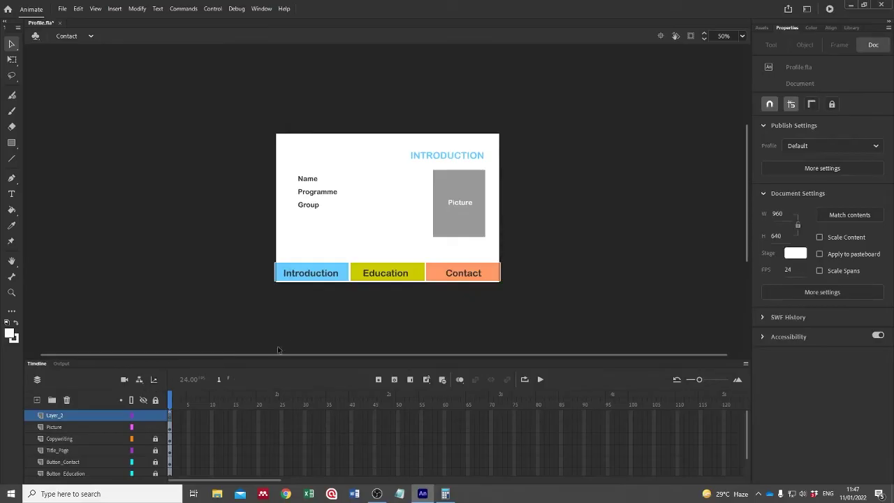
# In the Education scene, unlock the Title_Page layer and replace the INTRODUCTION title with EDUCATION.
pyautogui.click(83, 35)
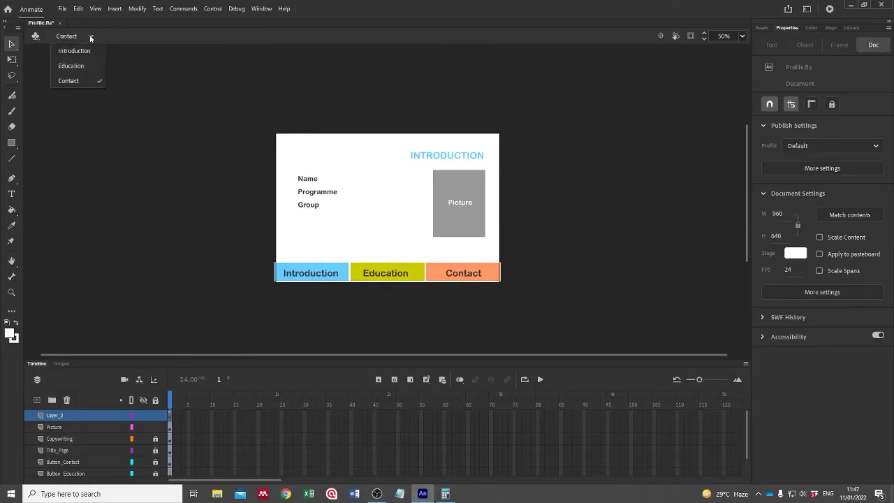
pyautogui.click(81, 65)
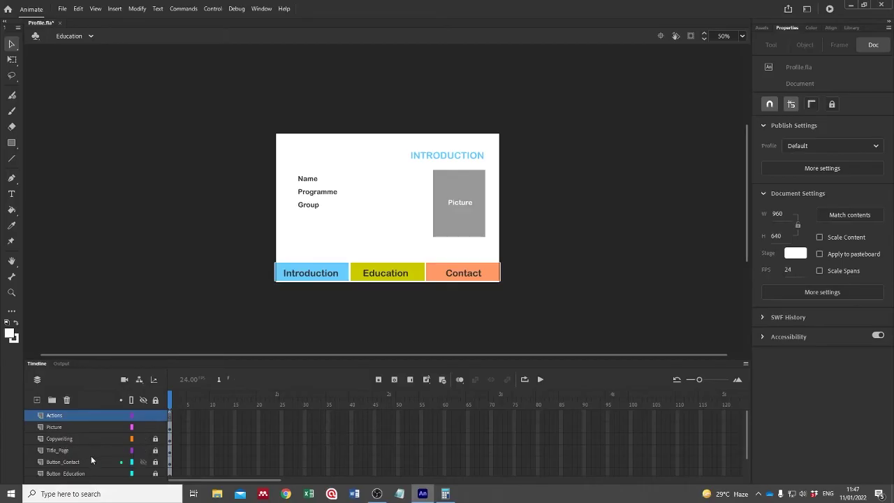
pyautogui.click(170, 453)
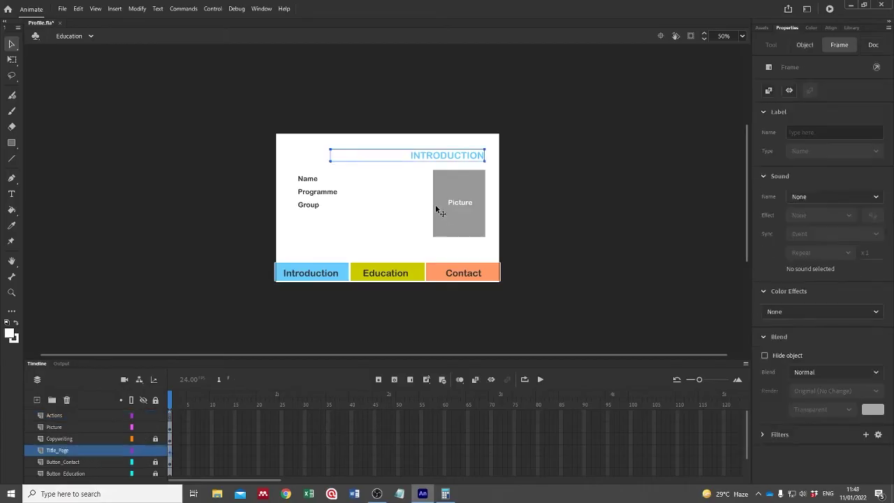
pyautogui.click(455, 156)
pyautogui.doubleClick(455, 157)
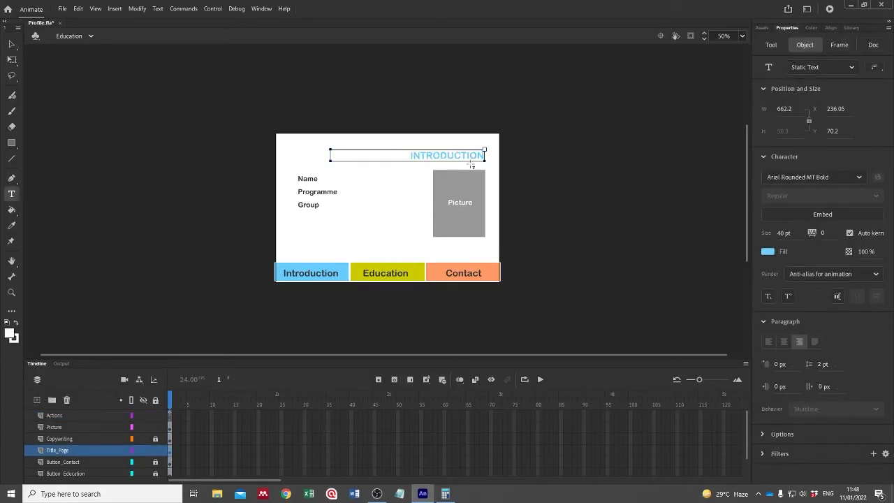
pyautogui.doubleClick(454, 155)
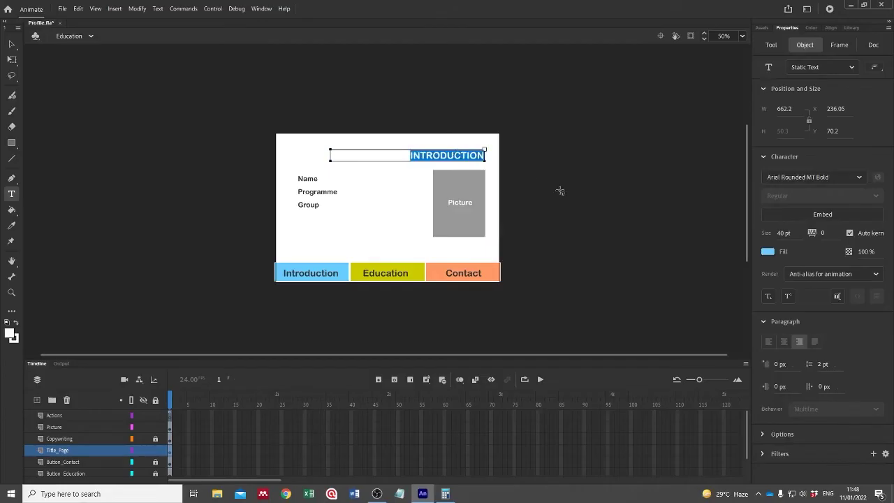
pyautogui.write('Ed')
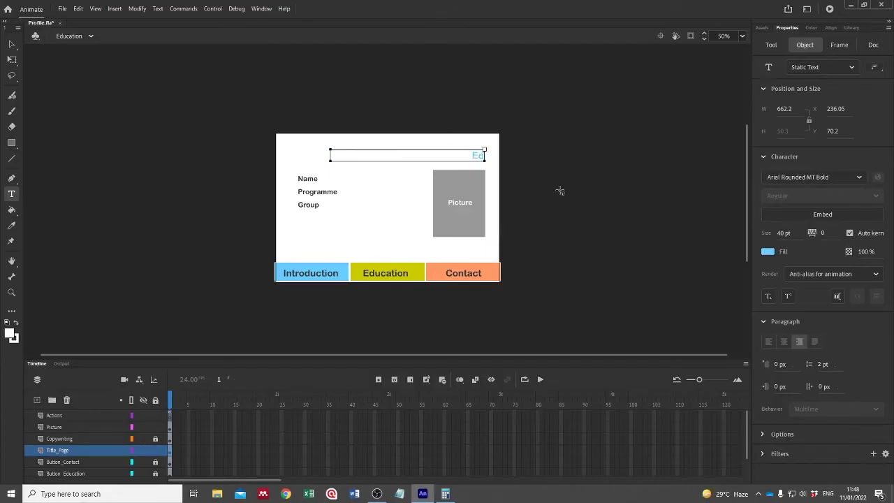
pyautogui.write('UCATION')
pyautogui.click(11, 44)
# Recolour the EDUCATION title text olive yellow to match the Education button.
pyautogui.doubleClick(459, 154)
pyautogui.doubleClick(460, 154)
pyautogui.click(768, 252)
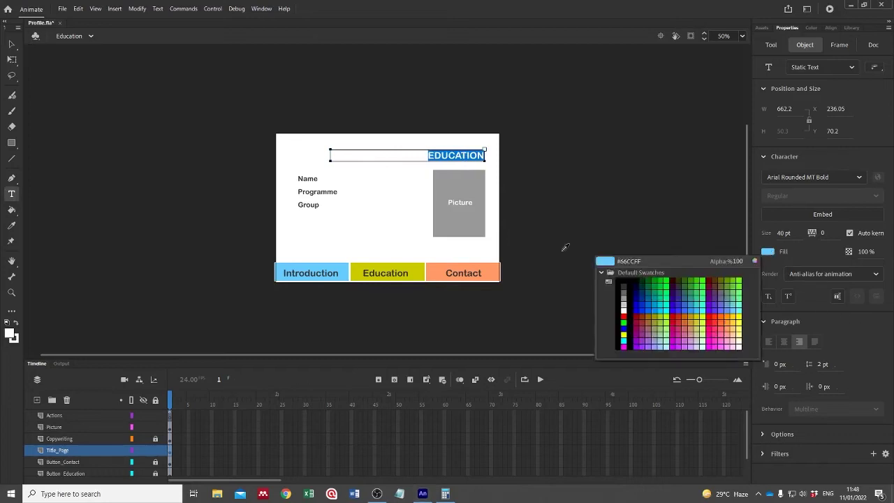
pyautogui.click(661, 348)
pyautogui.click(11, 44)
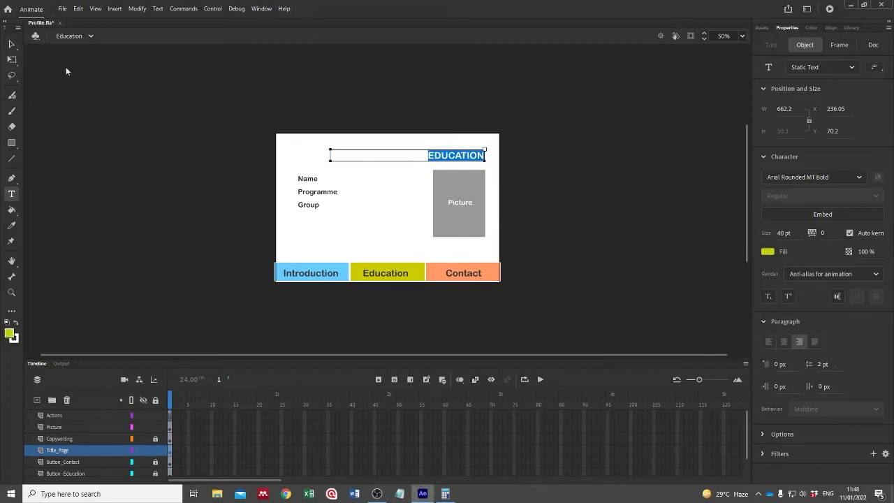
pyautogui.click(594, 236)
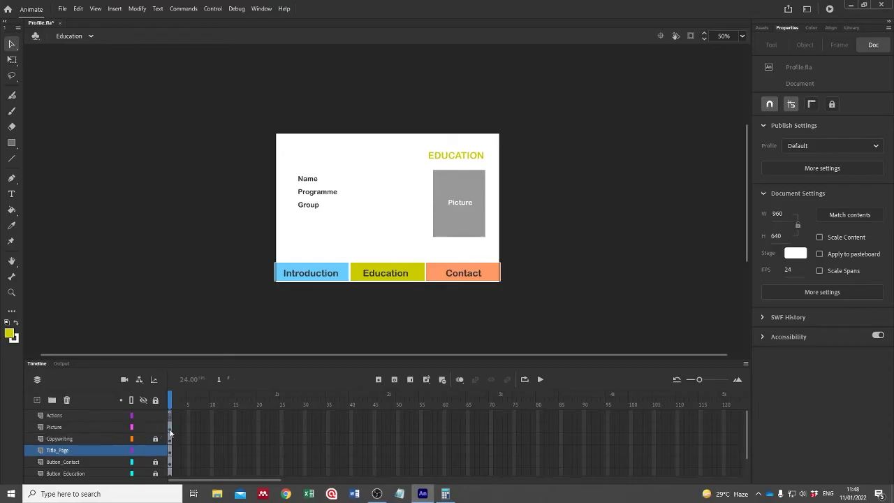
# Delete the Education scene's Picture layer, then unlock Copywriting and replace the Name text with Schools.
pyautogui.click(56, 426)
pyautogui.click(66, 400)
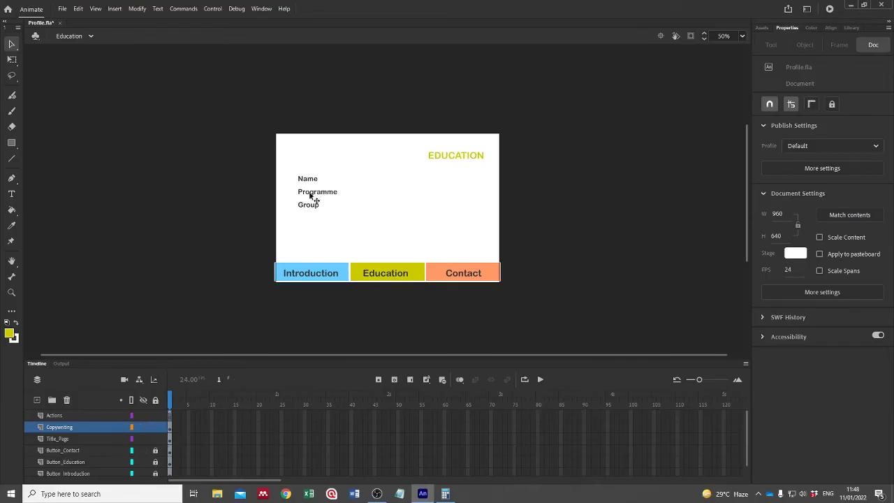
pyautogui.click(307, 179)
pyautogui.doubleClick(312, 179)
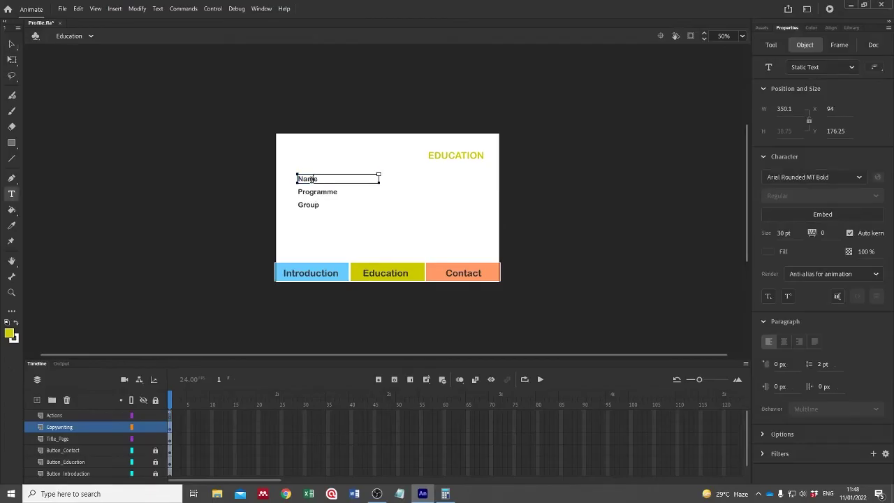
pyautogui.doubleClick(311, 179)
pyautogui.press('BackSpace')
pyautogui.write('Schools')
# Replace the Programme text in the Education scene with University.
pyautogui.click(315, 191)
pyautogui.write('Universi')
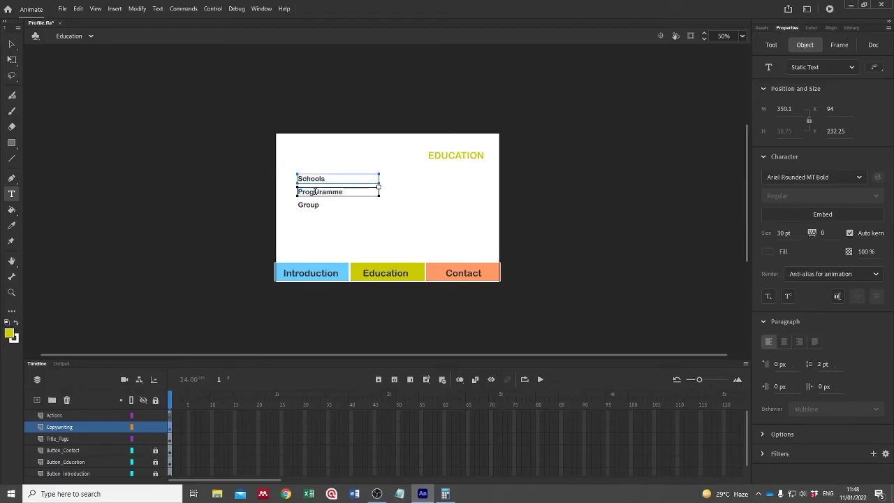
pyautogui.write('ty')
pyautogui.press('Delete')
pyautogui.press('Delete')
pyautogui.press('Delete')
pyautogui.press('Delete')
pyautogui.press('Delete')
pyautogui.moveTo(314, 192); pyautogui.dragTo(277, 191)
pyautogui.press('BackSpace')
pyautogui.click(11, 44)
pyautogui.click(375, 228)
# Delete the Group text and move the University text straight down to leave space below Schools.
pyautogui.click(315, 205)
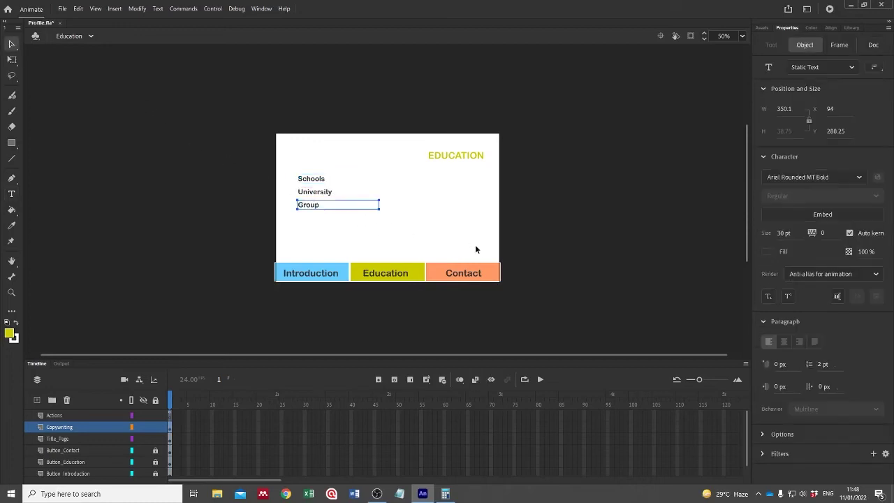
pyautogui.press('Delete')
pyautogui.click(326, 196)
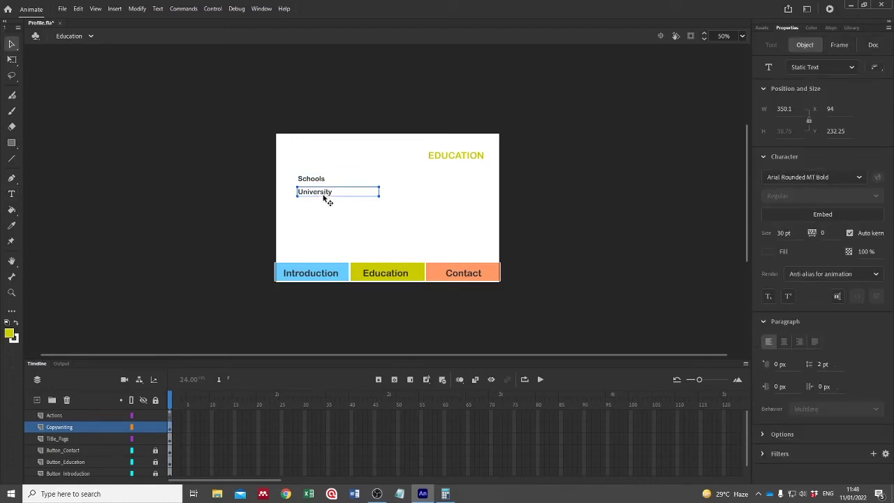
pyautogui.moveTo(323, 195); pyautogui.dragTo(323, 220)
pyautogui.click(601, 273)
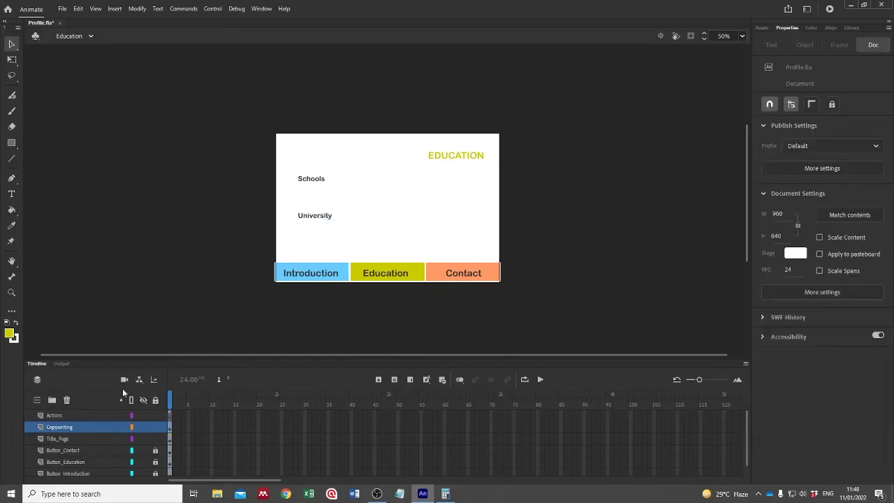
# Go to the Contact scene and delete its Picture layer.
pyautogui.click(91, 36)
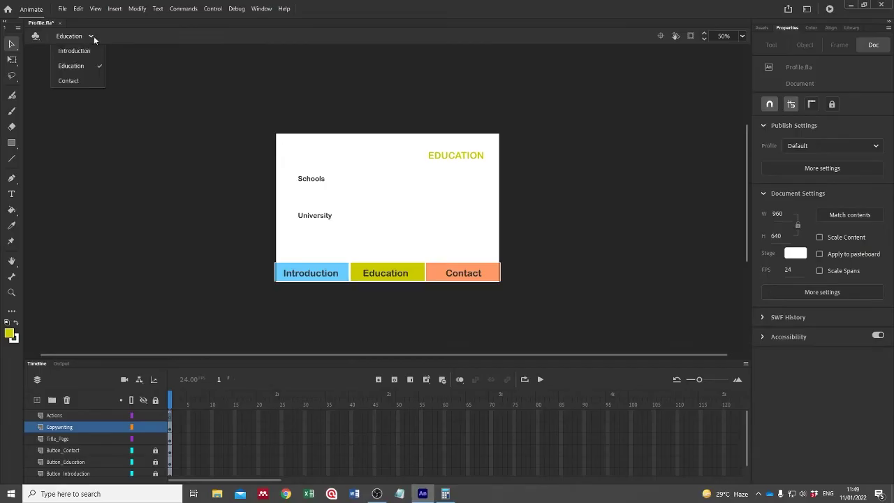
pyautogui.click(79, 78)
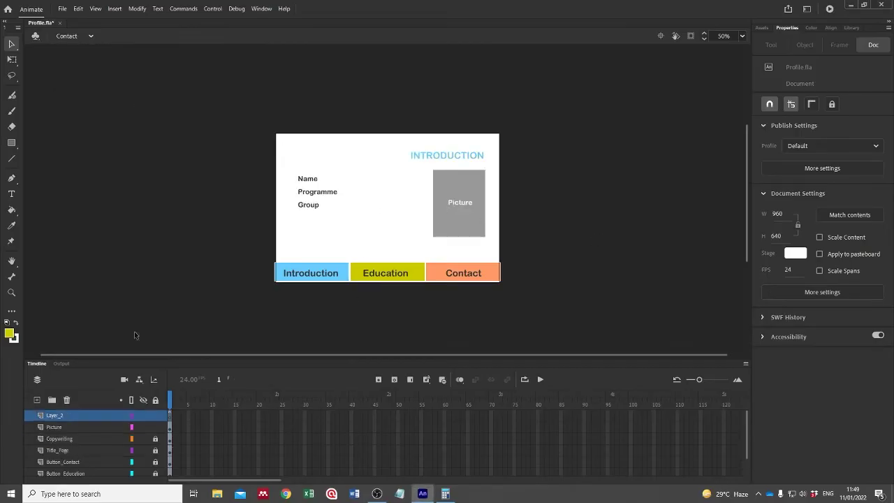
pyautogui.click(82, 427)
pyautogui.click(66, 400)
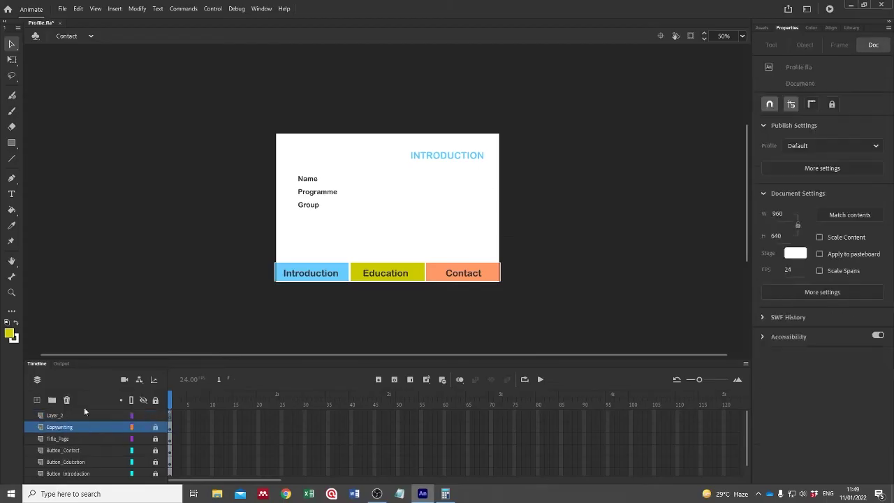
# Rename the Contact scene's Layer_2 layer as Actions.
pyautogui.click(64, 416)
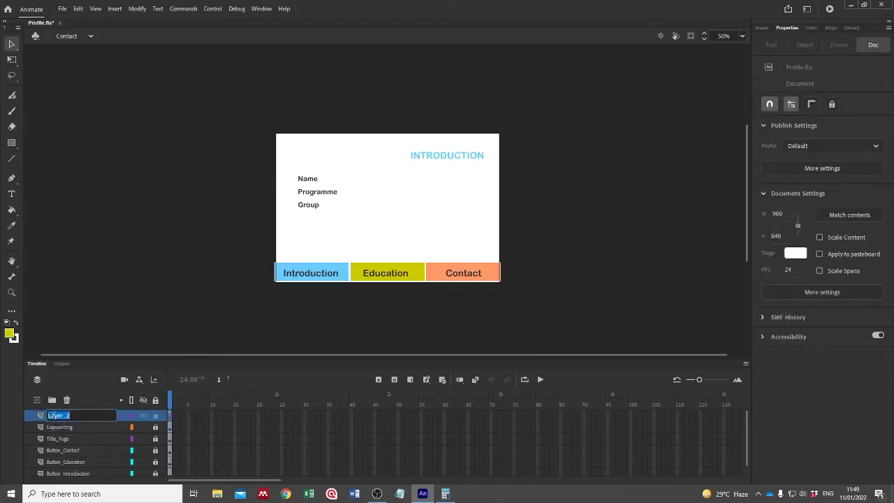
pyautogui.doubleClick(53, 416)
pyautogui.write('Actio')
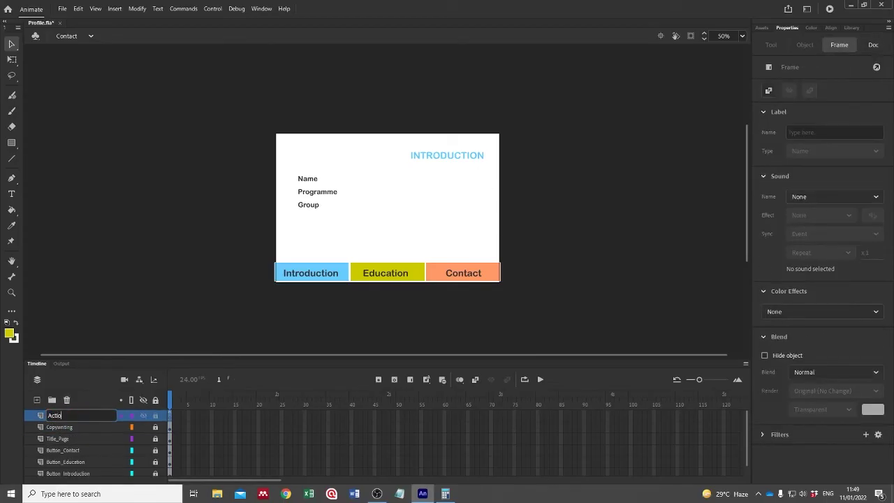
pyautogui.write('ns')
pyautogui.click(191, 278)
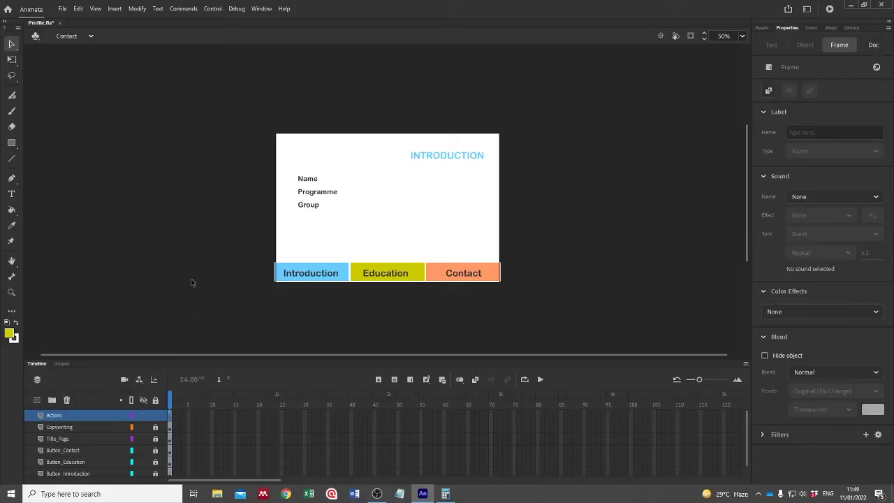
# Unlock the Contact scene's Copywriting layer and delete the Programme and Group texts.
pyautogui.click(70, 428)
pyautogui.click(312, 193)
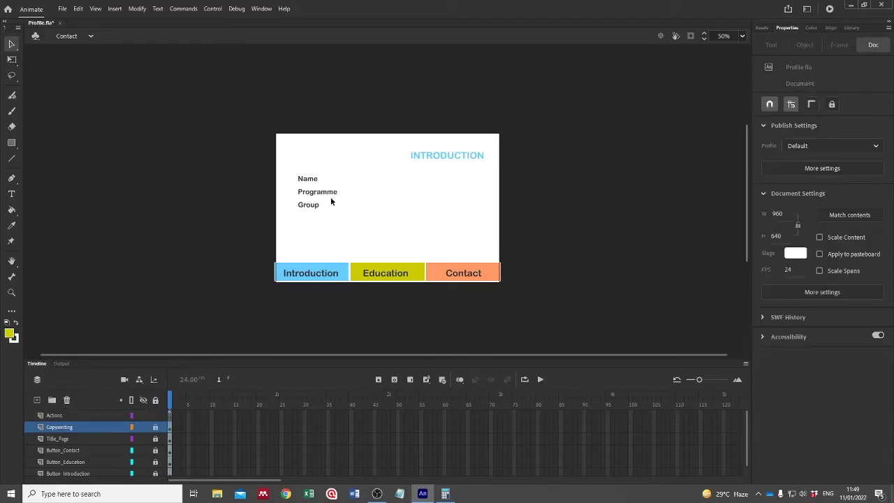
pyautogui.click(155, 427)
pyautogui.click(312, 179)
pyautogui.click(320, 195)
pyautogui.keyDown('shift'); pyautogui.click(314, 205); pyautogui.keyUp('shift')
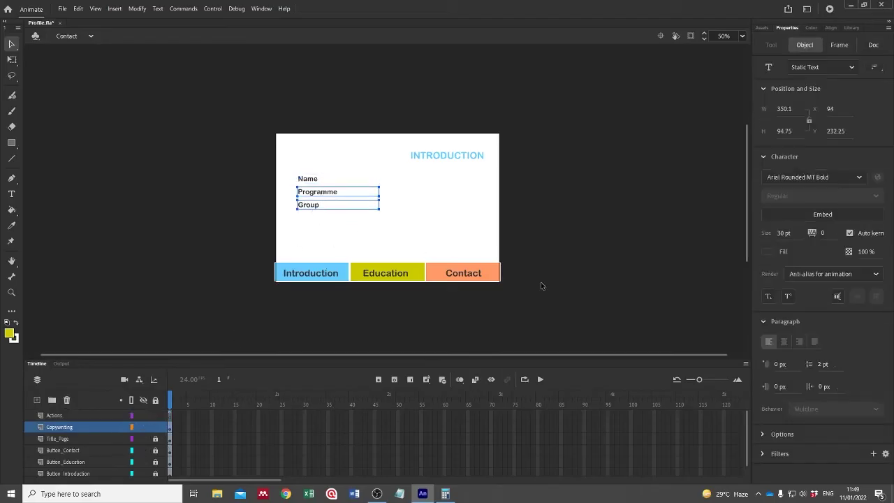
pyautogui.press('Delete')
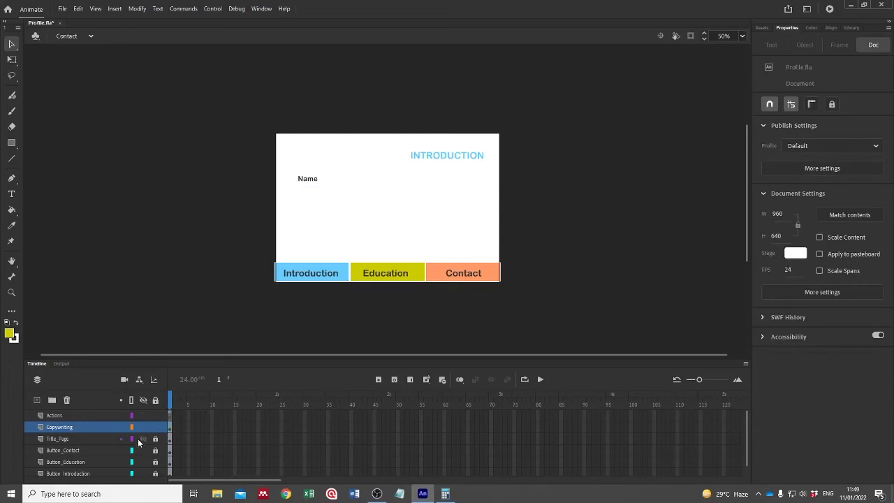
# Replace the Name text in the Contact scene with Email:.
pyautogui.click(307, 179)
pyautogui.doubleClick(307, 179)
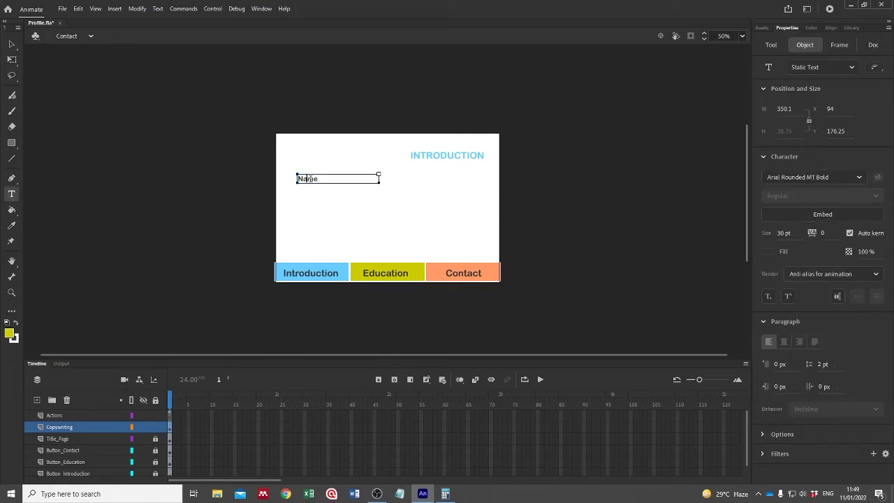
pyautogui.doubleClick(307, 178)
pyautogui.press('BackSpace')
pyautogui.click(11, 45)
# Duplicate the Email: text directly below at about Y 276 and change the copy to Phone Number:.
pyautogui.moveTo(319, 182); pyautogui.dragTo(248, 192)
pyautogui.doubleClick(320, 202)
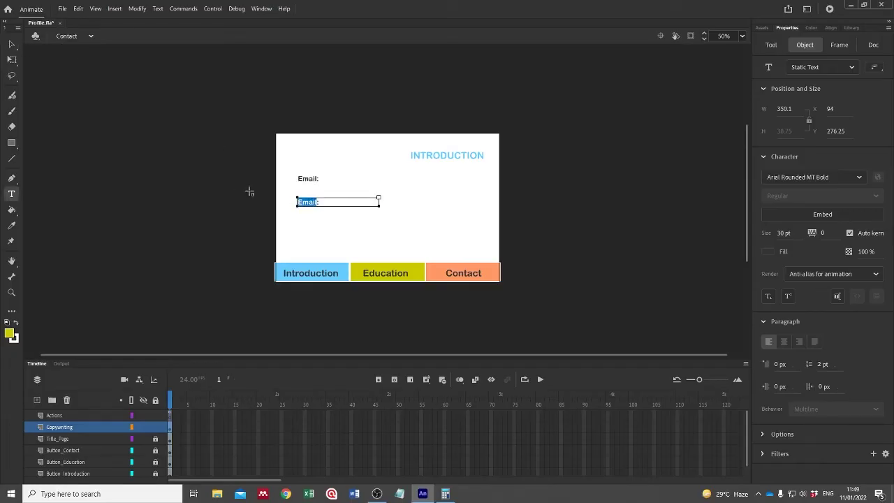
pyautogui.write('Phone Number:')
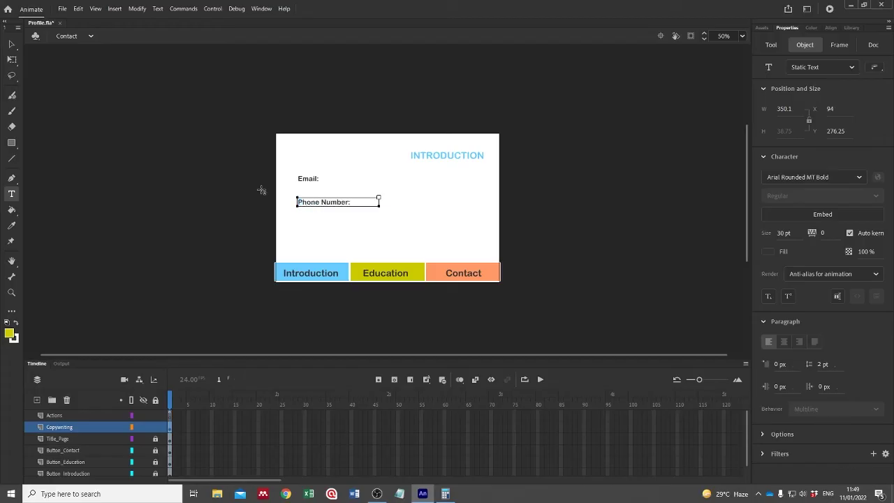
pyautogui.press('Escape')
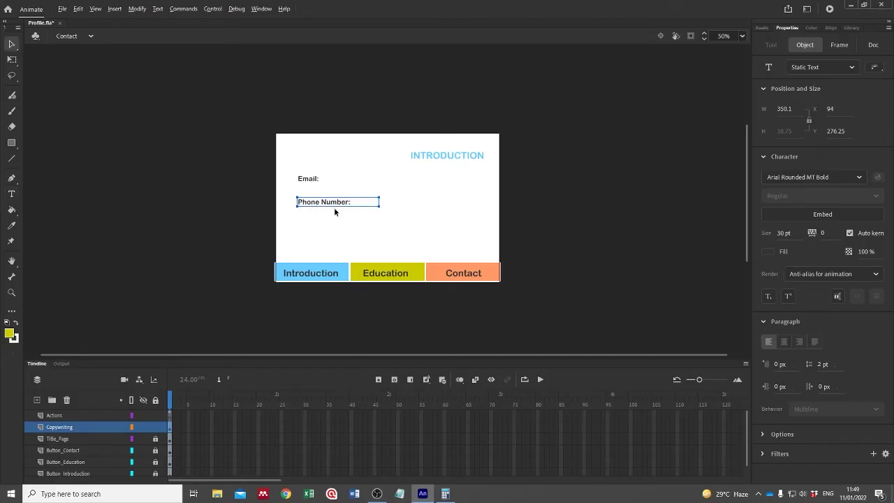
# Duplicate the Phone Number: text directly below at about Y 390 and change the copy to Others:.
pyautogui.moveTo(333, 204); pyautogui.dragTo(279, 221)
pyautogui.doubleClick(328, 231)
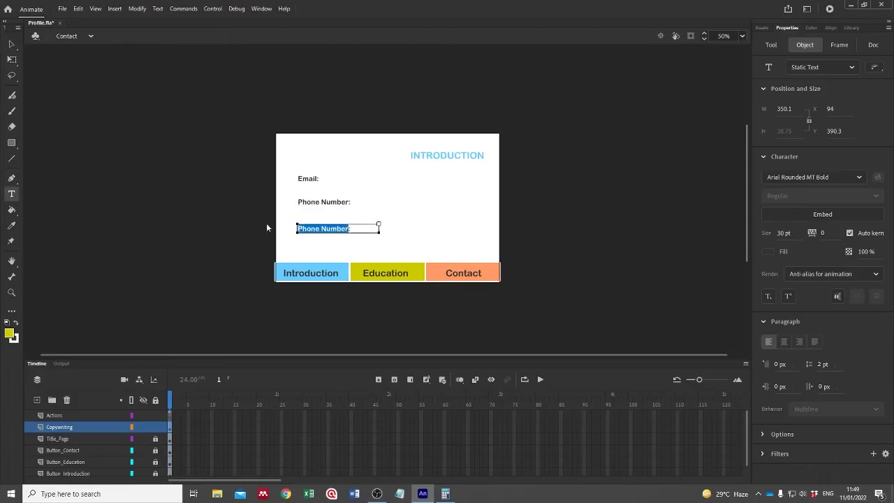
pyautogui.write('Others:')
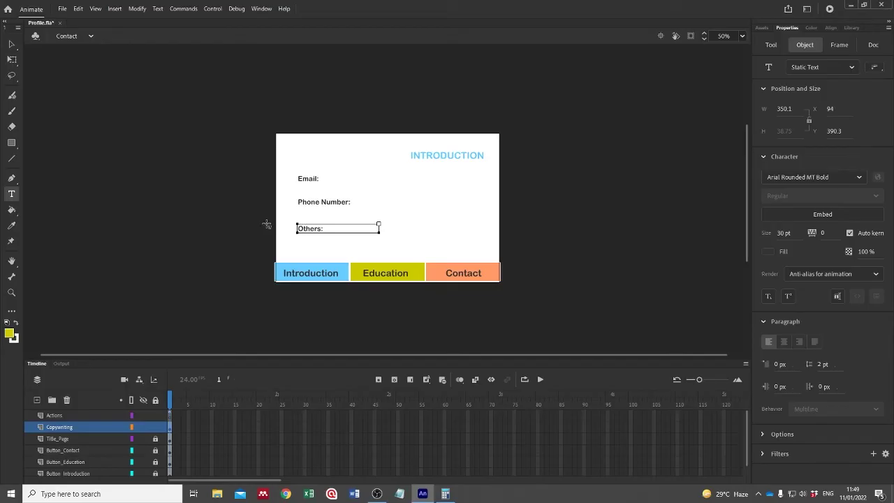
pyautogui.click(11, 44)
pyautogui.click(170, 79)
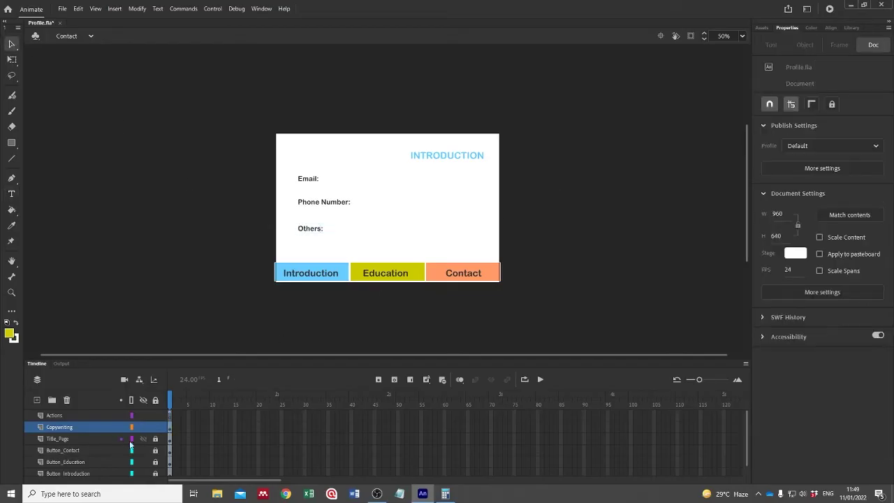
# Unlock the Contact scene's Title_Page layer and replace the INTRODUCTION title with CONTACT.
pyautogui.click(465, 155)
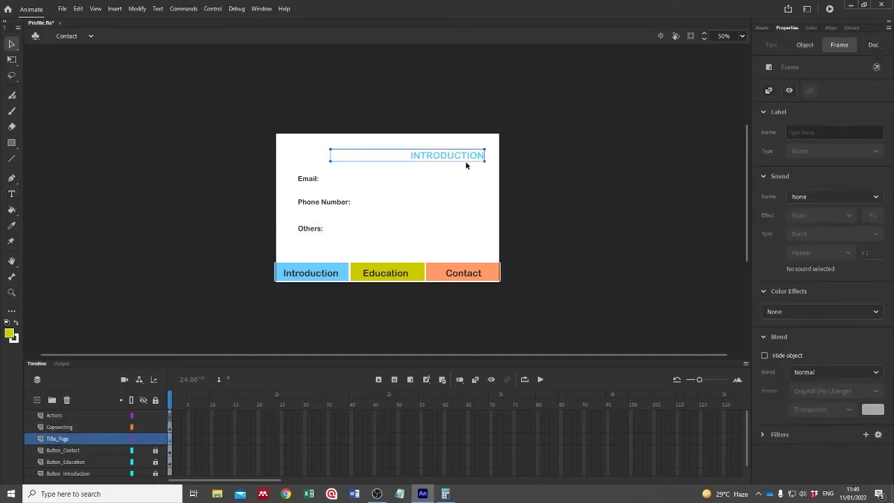
pyautogui.doubleClick(466, 155)
pyautogui.write('CO')
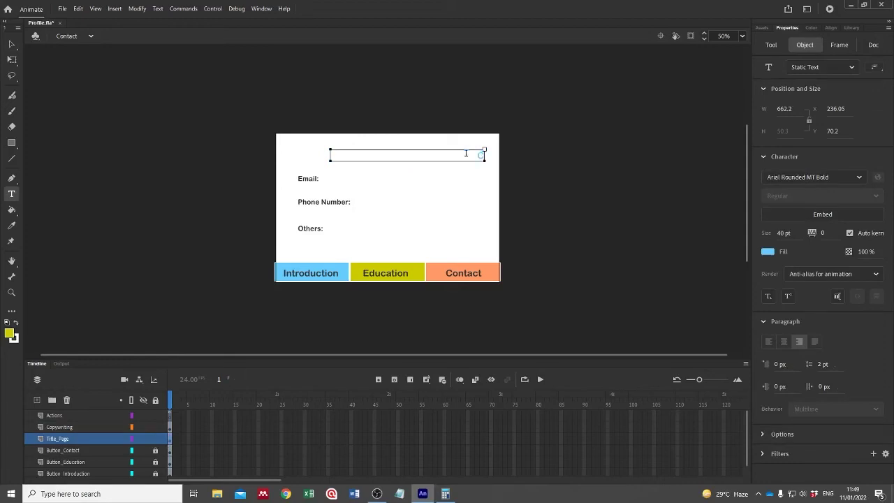
pyautogui.write('NTACT')
# Recolour the CONTACT title text with the orange sampled from the Contact button.
pyautogui.doubleClick(466, 155)
pyautogui.click(768, 252)
pyautogui.click(500, 266)
pyautogui.click(11, 44)
pyautogui.click(538, 154)
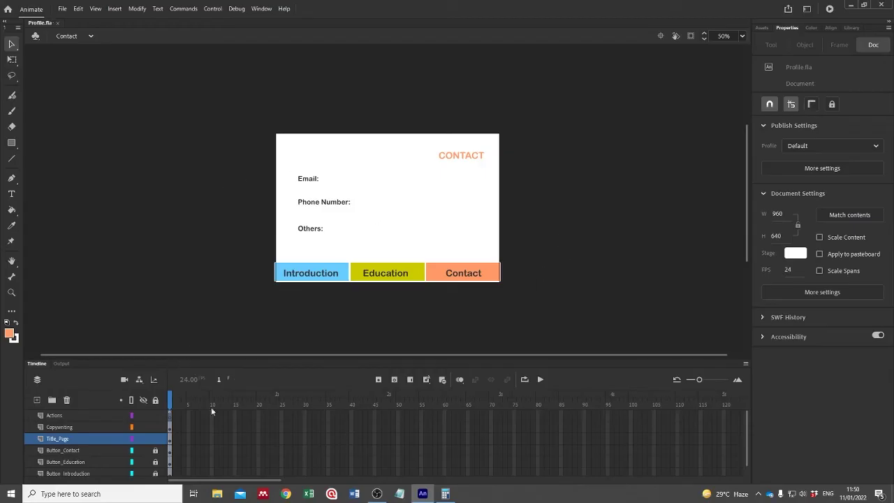
# Review the Introduction, Education and Contact scenes in turn, finishing in the Introduction scene.
pyautogui.click(79, 39)
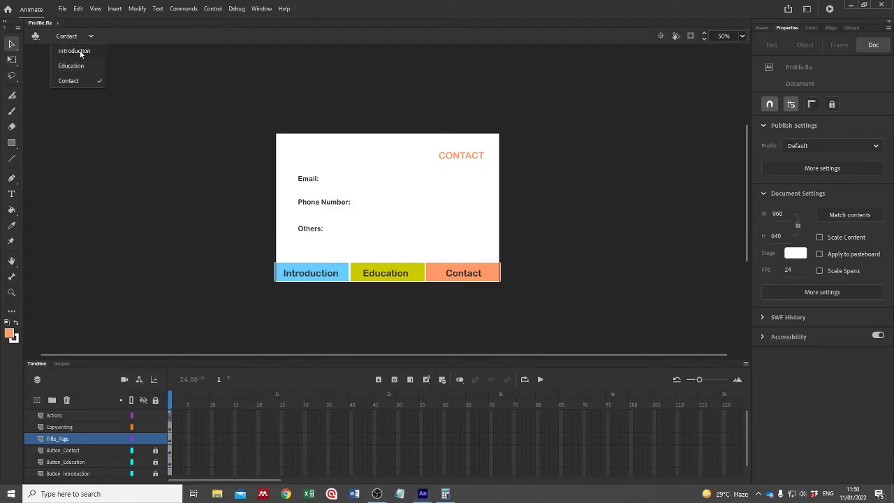
pyautogui.click(79, 51)
pyautogui.click(85, 37)
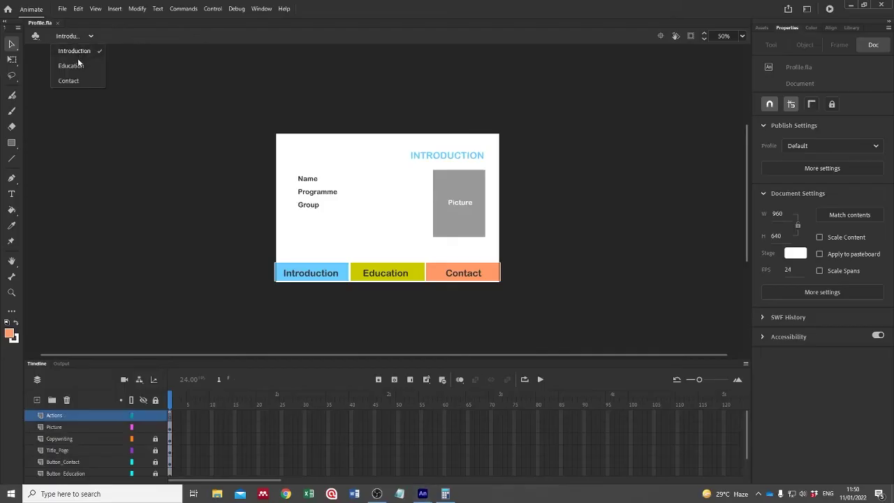
pyautogui.click(70, 65)
pyautogui.click(85, 39)
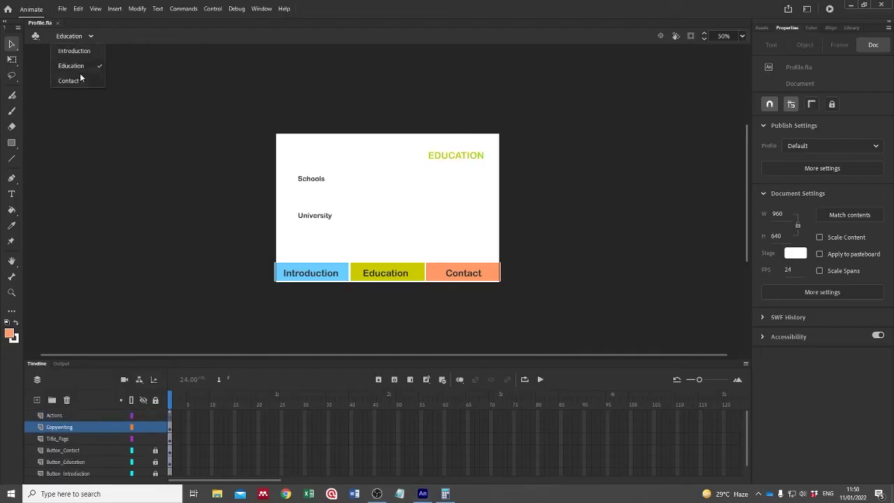
pyautogui.click(80, 76)
pyautogui.click(67, 35)
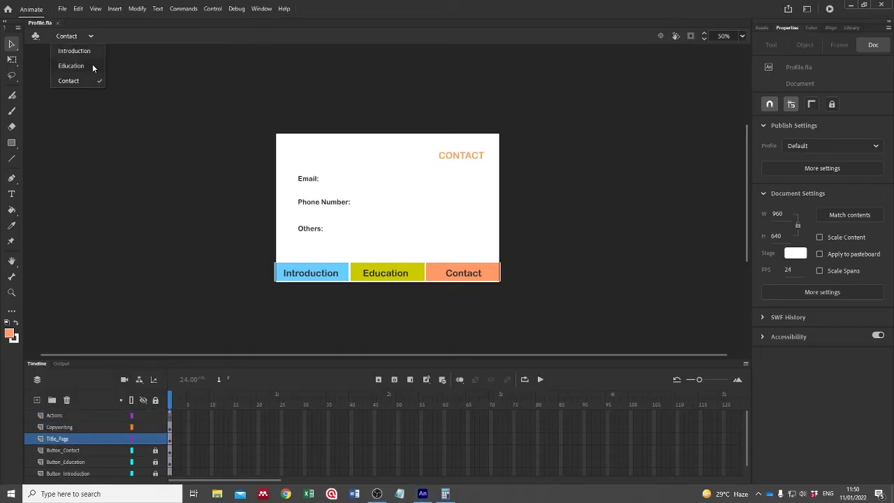
pyautogui.click(90, 52)
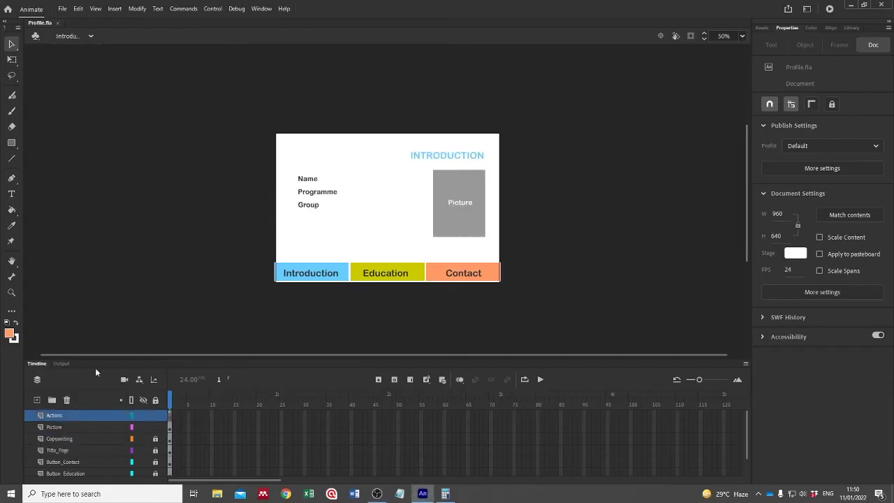
# Unlock the Introduction scene's Title_Page, Button_Contact, Button_Education and Button_Introduction layers, keeping Copywriting locked.
pyautogui.moveTo(155, 474); pyautogui.dragTo(155, 443)
pyautogui.click(155, 437)
pyautogui.scroll(-2, 159, 430)
pyautogui.click(170, 462)
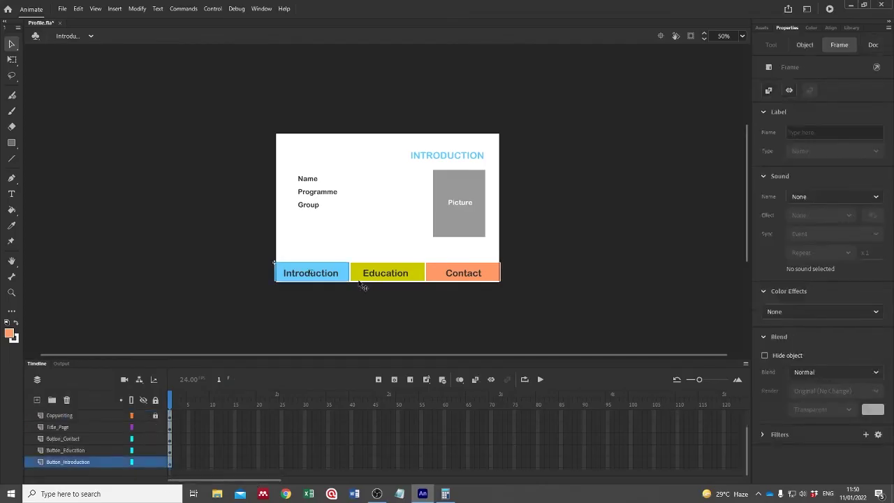
pyautogui.click(338, 275)
pyautogui.click(563, 303)
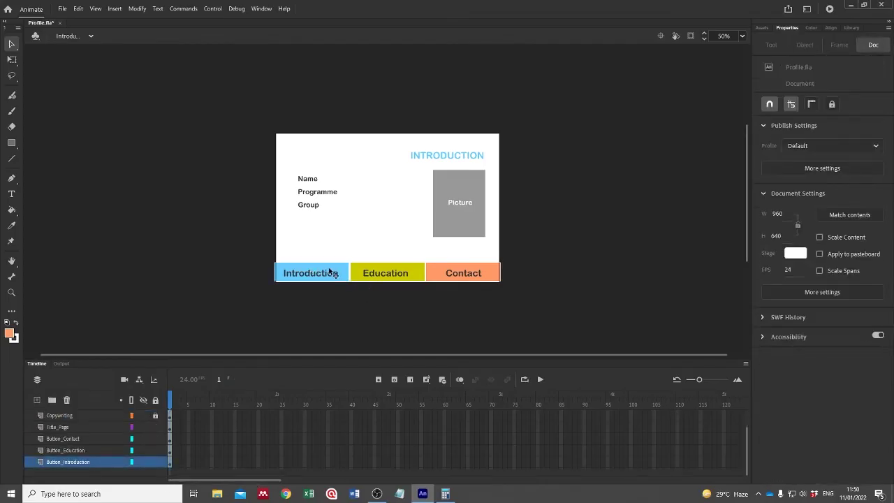
pyautogui.click(335, 274)
pyautogui.click(383, 297)
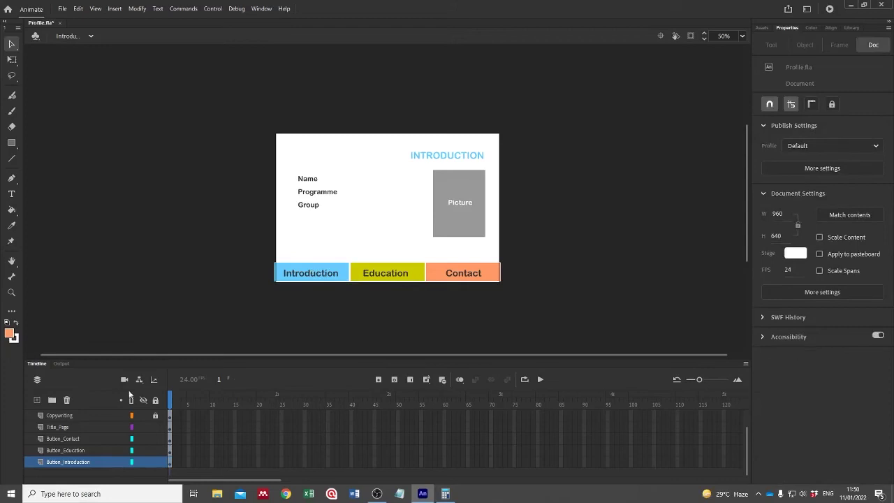
# Select the Education button in the Introduction scene and open the Actions window clear of the navigation buttons.
pyautogui.click(395, 275)
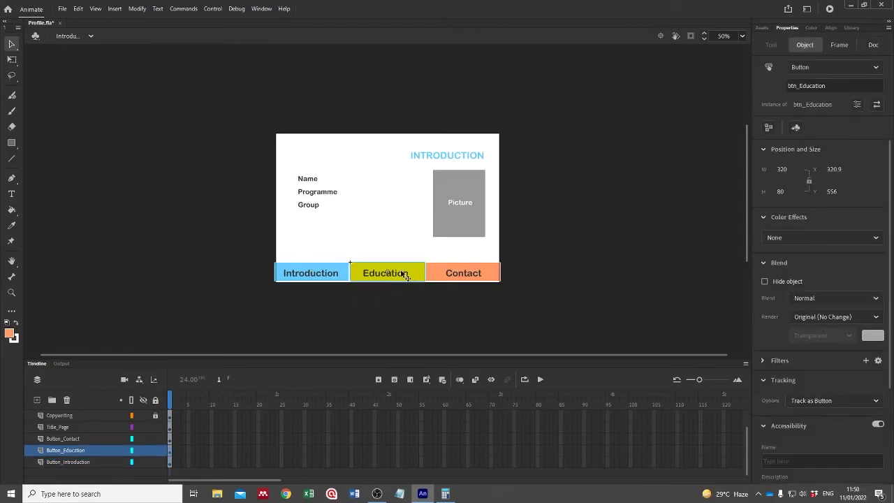
pyautogui.click(262, 8)
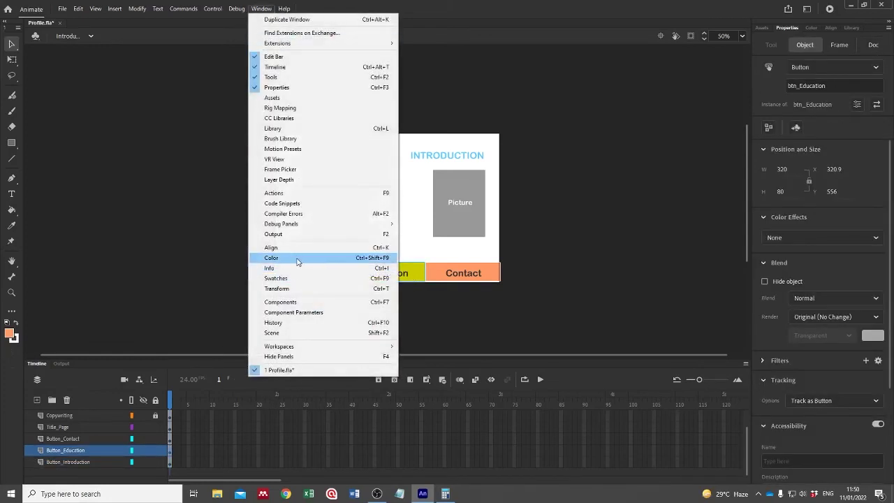
pyautogui.click(303, 192)
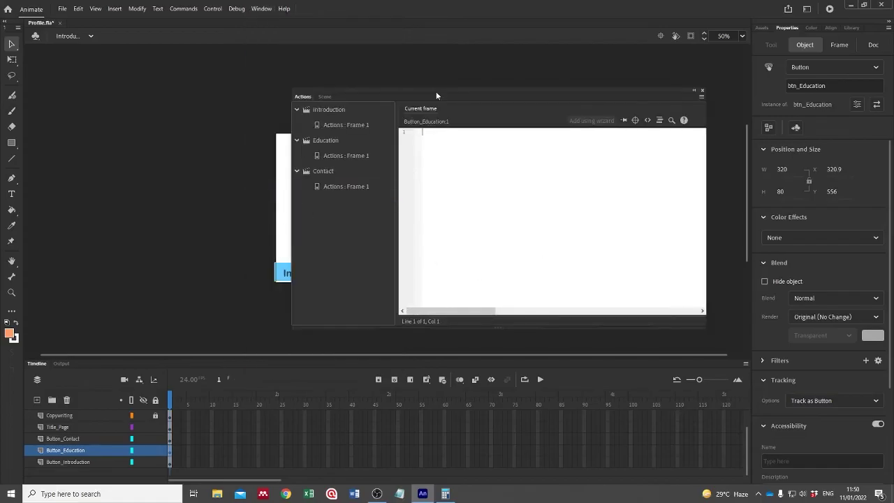
pyautogui.moveTo(436, 91); pyautogui.dragTo(689, 102)
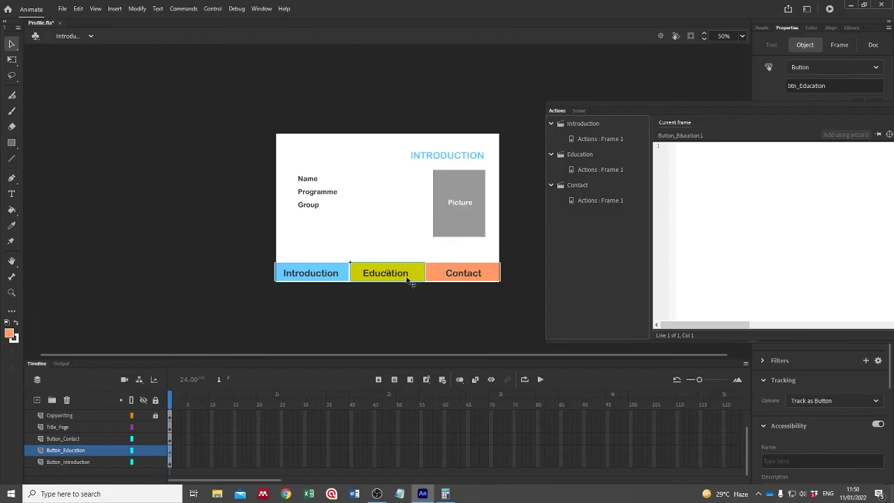
pyautogui.moveTo(709, 109); pyautogui.dragTo(684, 106)
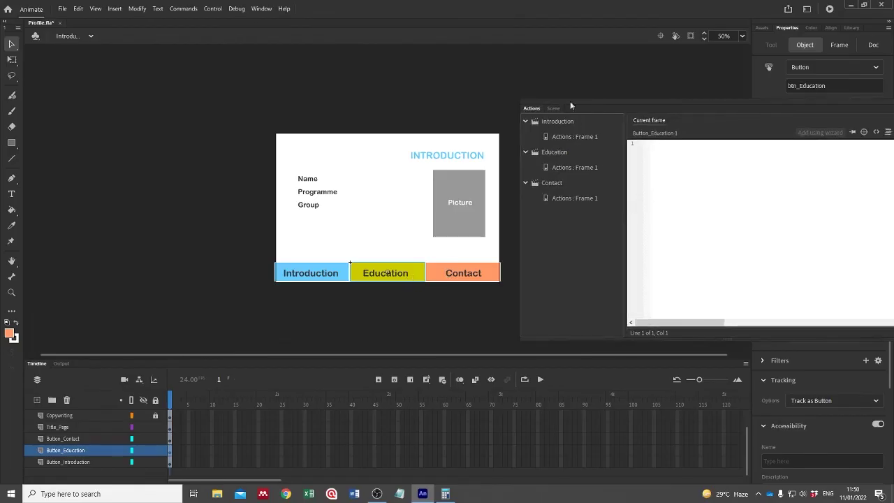
# Apply the ActionScript Timeline Navigation snippet Click to Go to Scene and Play to the Education button.
pyautogui.click(254, 8)
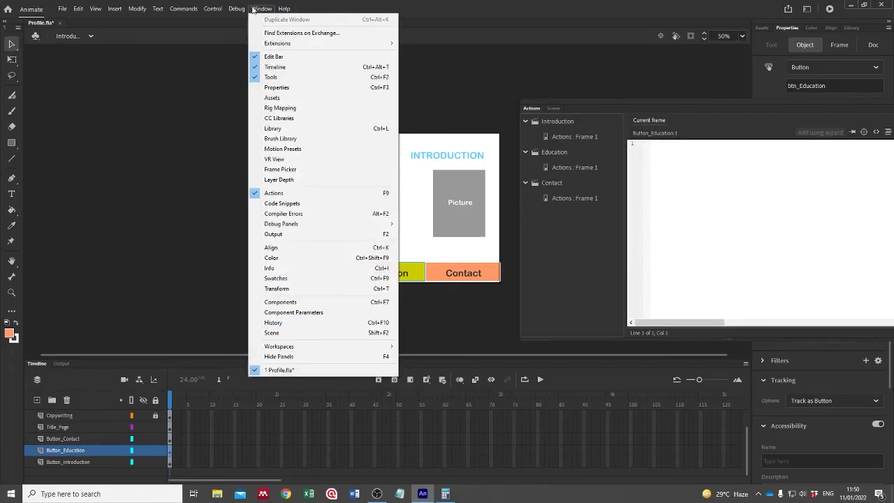
pyautogui.click(293, 203)
pyautogui.moveTo(648, 176); pyautogui.dragTo(216, 138)
pyautogui.click(73, 163)
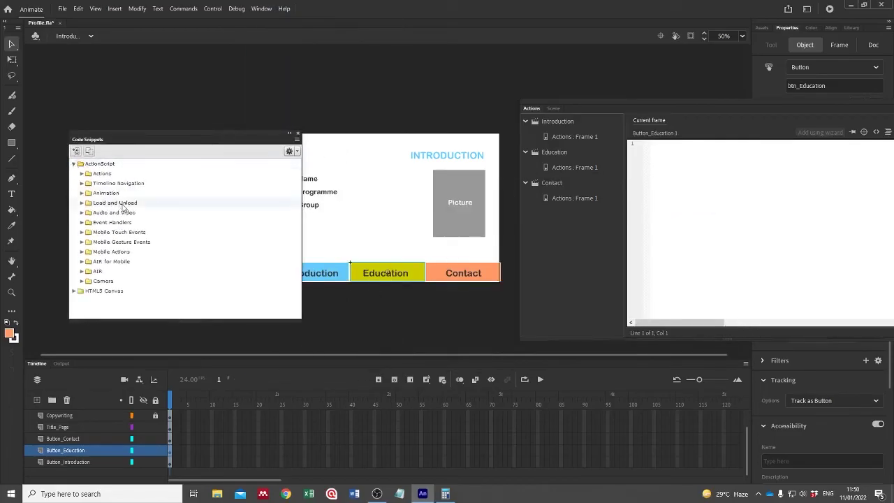
pyautogui.click(81, 184)
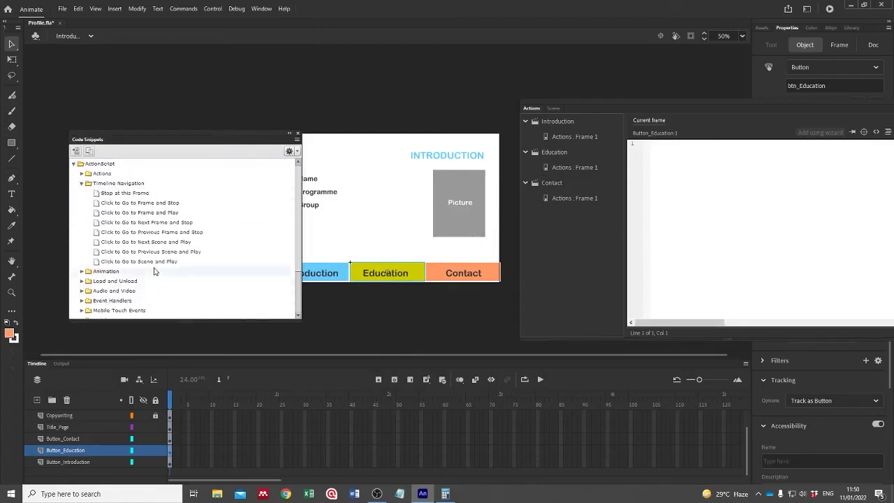
pyautogui.doubleClick(155, 263)
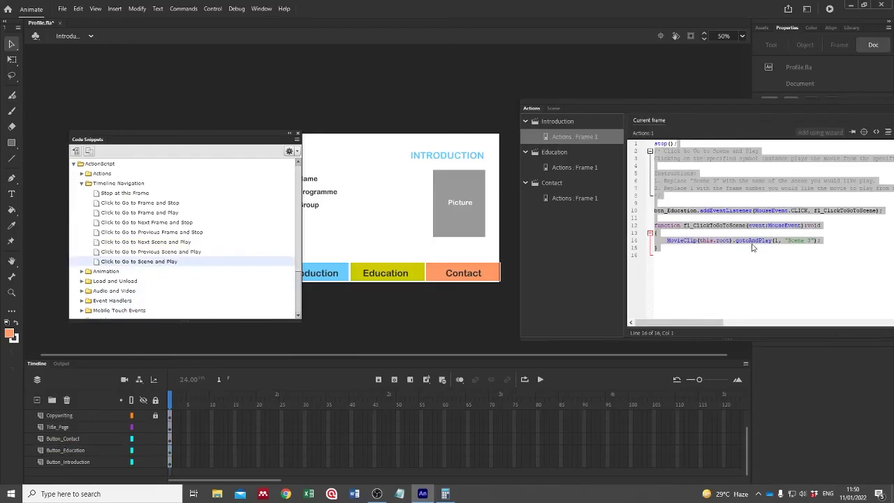
# Replace the placeholder Scene 3 with Education in the Education button's gotoAndPlay call.
pyautogui.click(795, 242)
pyautogui.moveTo(812, 242); pyautogui.dragTo(791, 242)
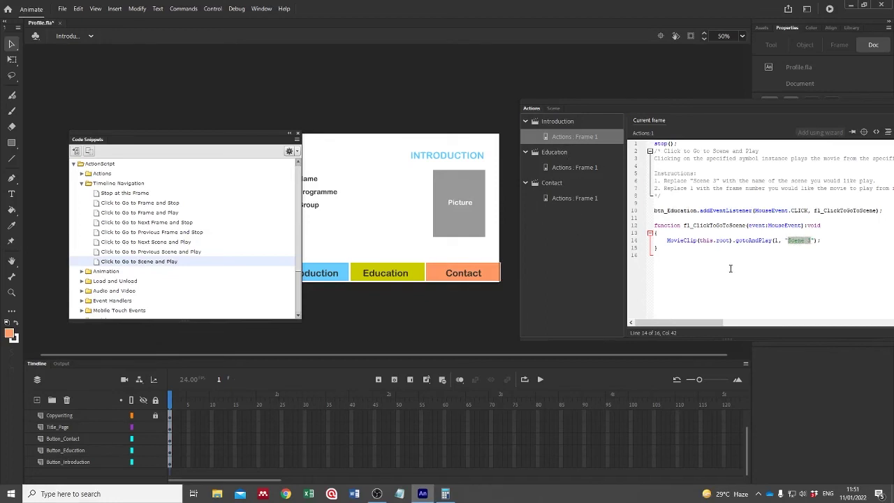
pyautogui.write('eDUCATION')
pyautogui.moveTo(817, 239); pyautogui.dragTo(794, 239)
pyautogui.write('Ed')
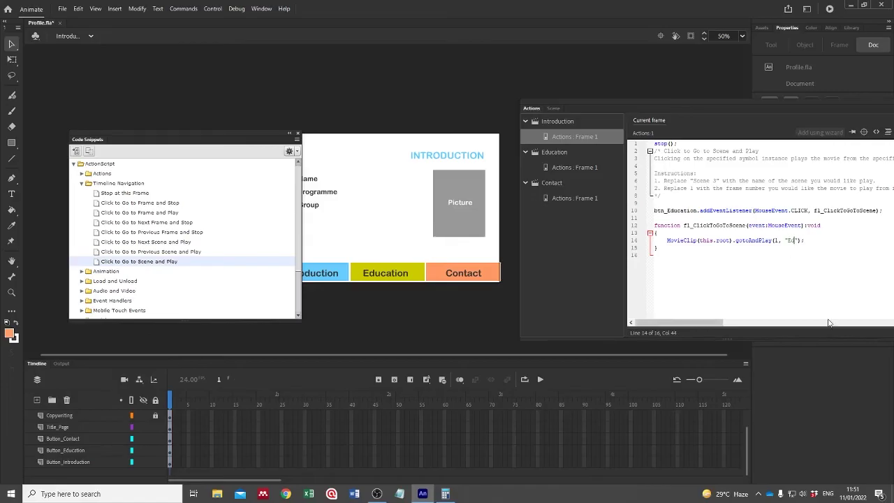
pyautogui.write('ucation')
# Apply the Click to Go to Scene and Play snippet to the Contact button with Contact as target scene, then close the code windows.
pyautogui.click(441, 277)
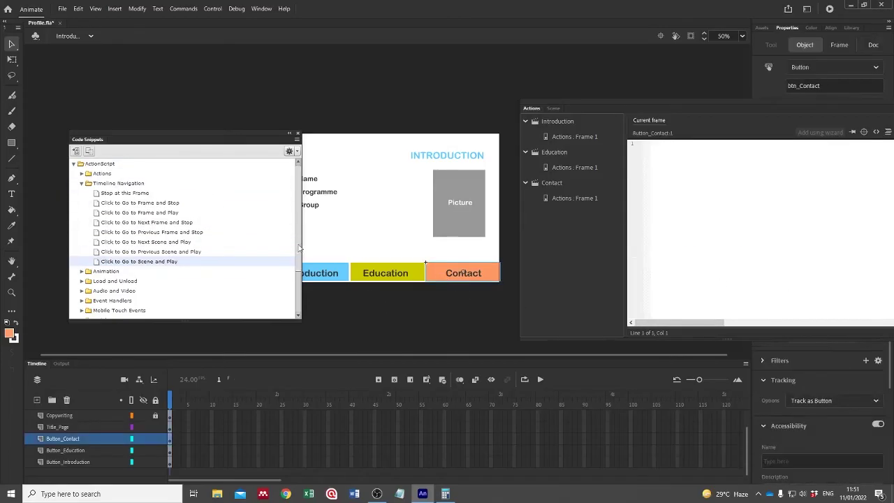
pyautogui.doubleClick(148, 263)
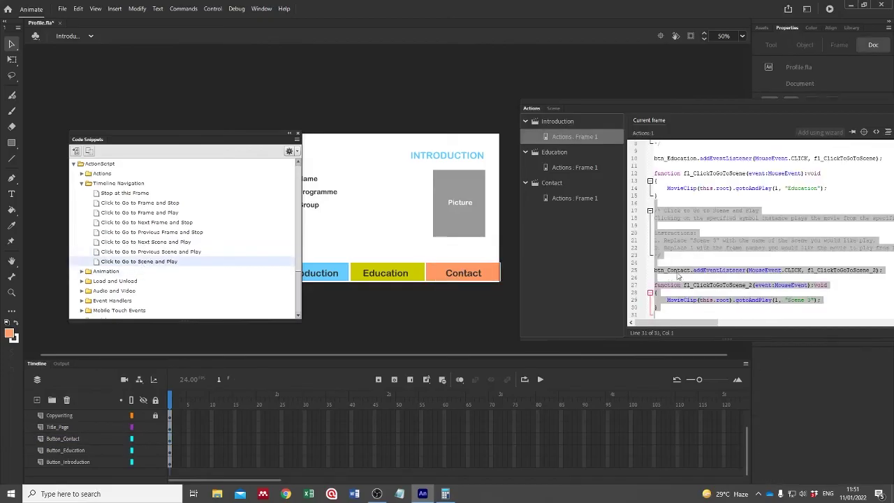
pyautogui.click(786, 300)
pyautogui.moveTo(810, 300); pyautogui.dragTo(787, 300)
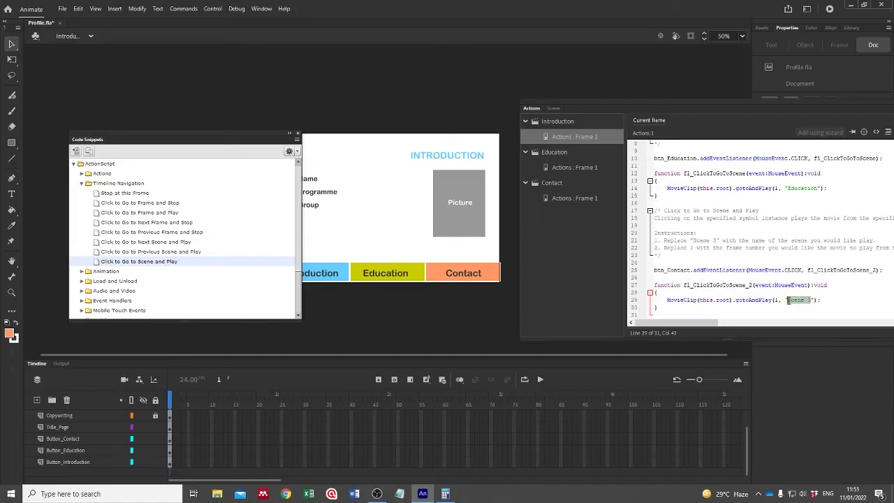
pyautogui.write('Contact')
pyautogui.moveTo(821, 108); pyautogui.dragTo(598, 105)
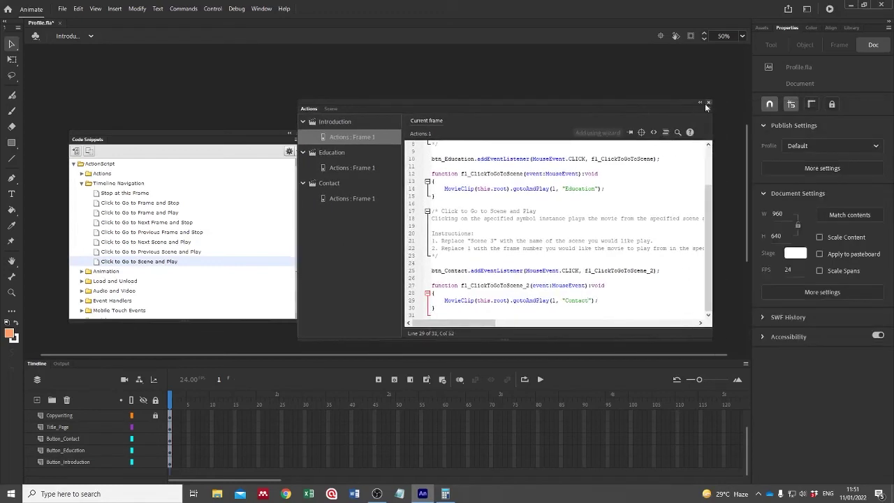
pyautogui.click(707, 103)
pyautogui.click(297, 132)
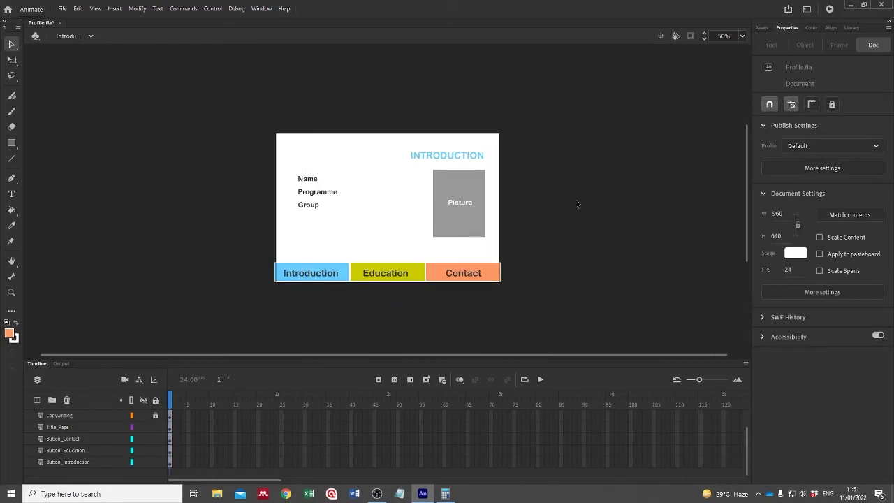
# Test the movie and try the Education button from the Introduction scene.
pyautogui.hotkey('ctrl', 'Return')
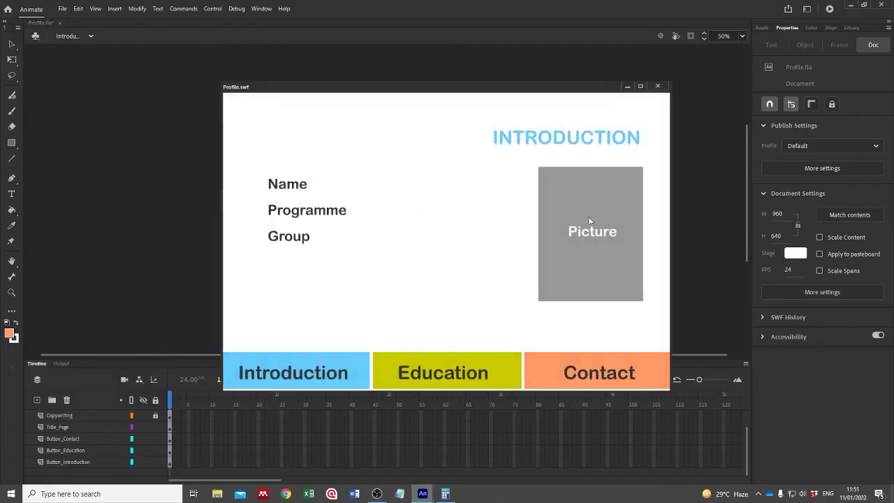
pyautogui.click(481, 374)
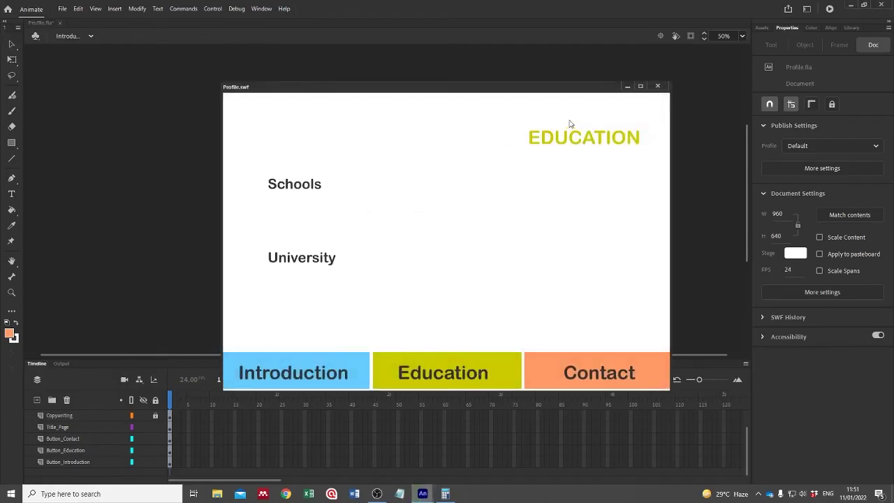